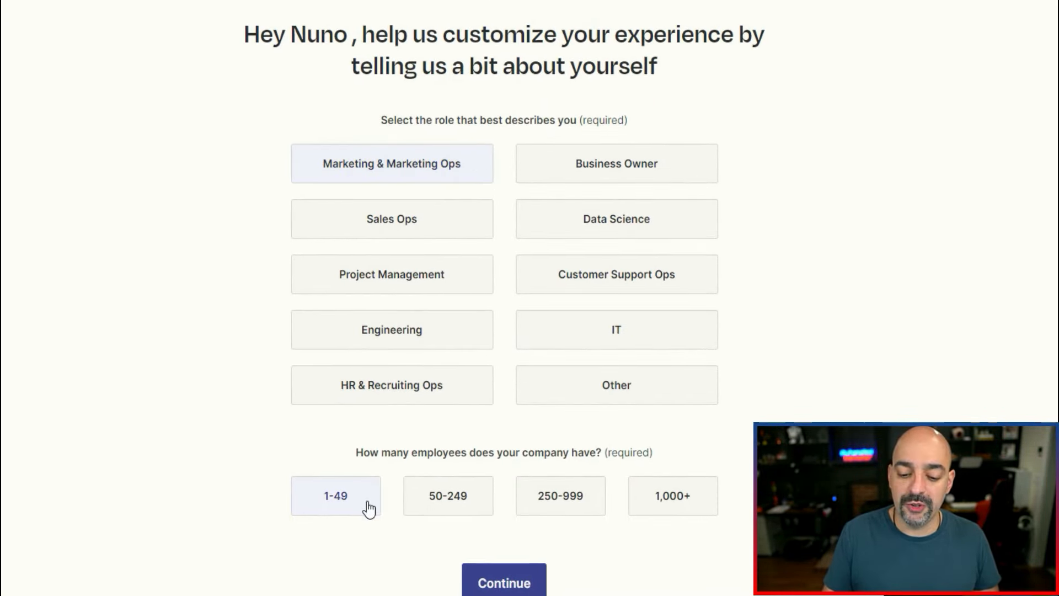
# Submit the Marketing & Marketing Ops role with 1-49 employees and look through the apps offered for recommendations.
pyautogui.click(524, 588)
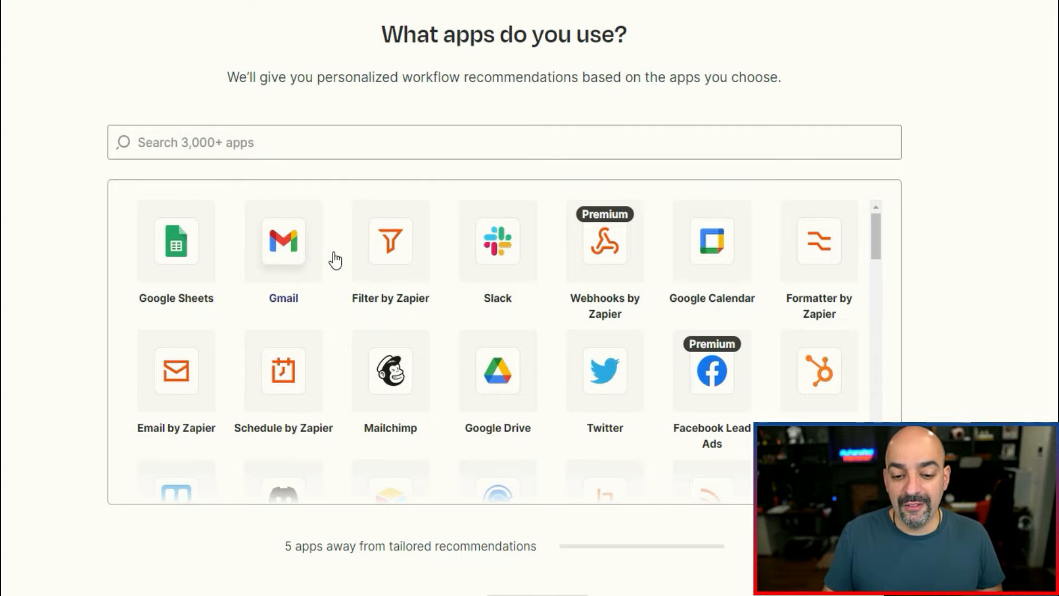
pyautogui.scroll(-6, 376, 326)
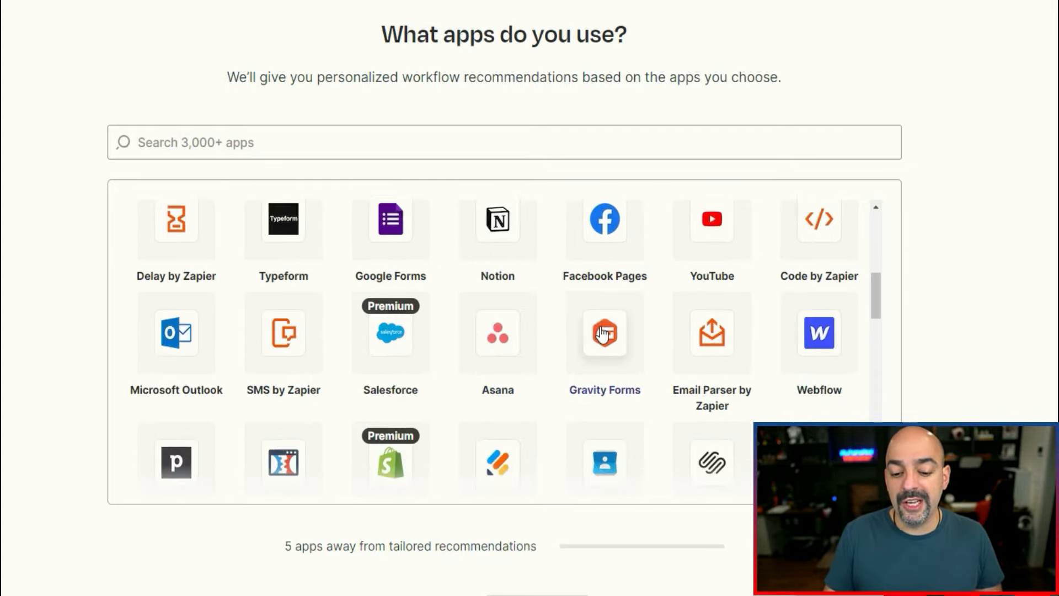
pyautogui.scroll(-1, 827, 292)
pyautogui.scroll(6, 474, 375)
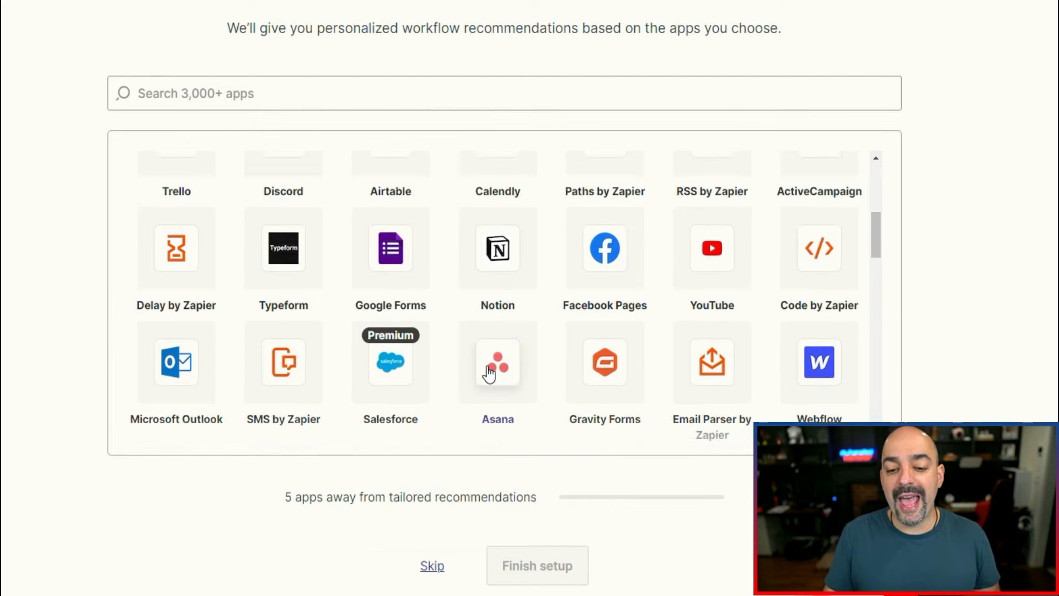
pyautogui.scroll(2, 462, 353)
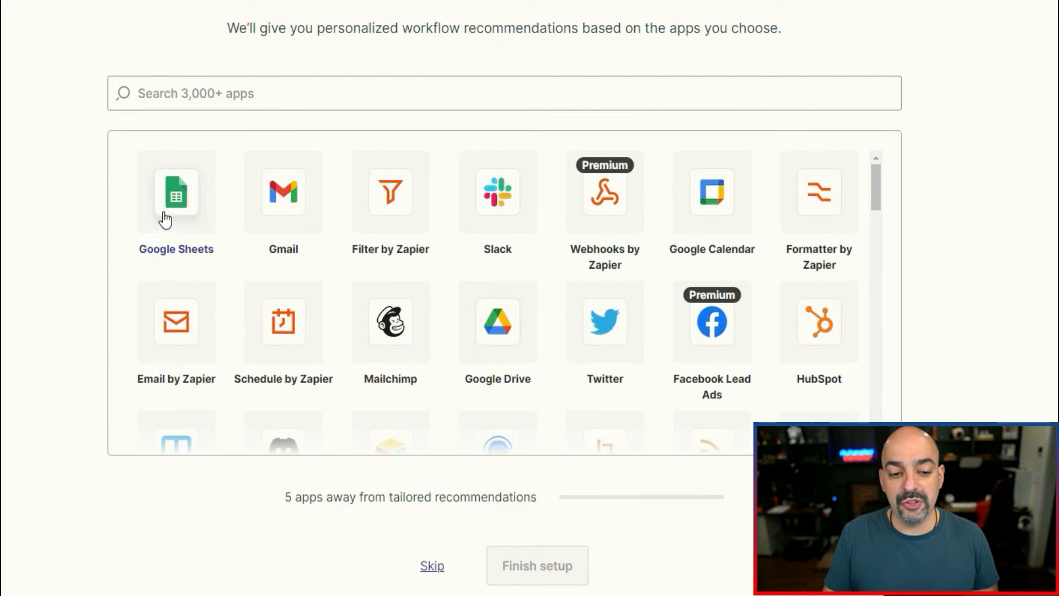
# Choose Google Sheets, Google Drive, Gmail, Google Calendar and Slack as the apps in use and finish the account setup.
pyautogui.click(165, 219)
pyautogui.click(496, 311)
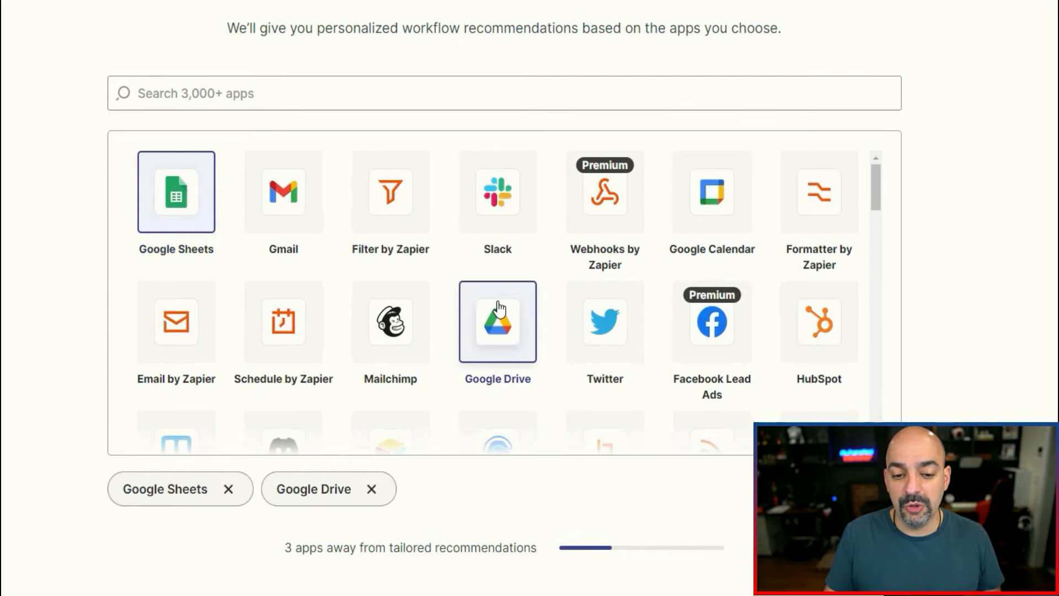
pyautogui.click(260, 187)
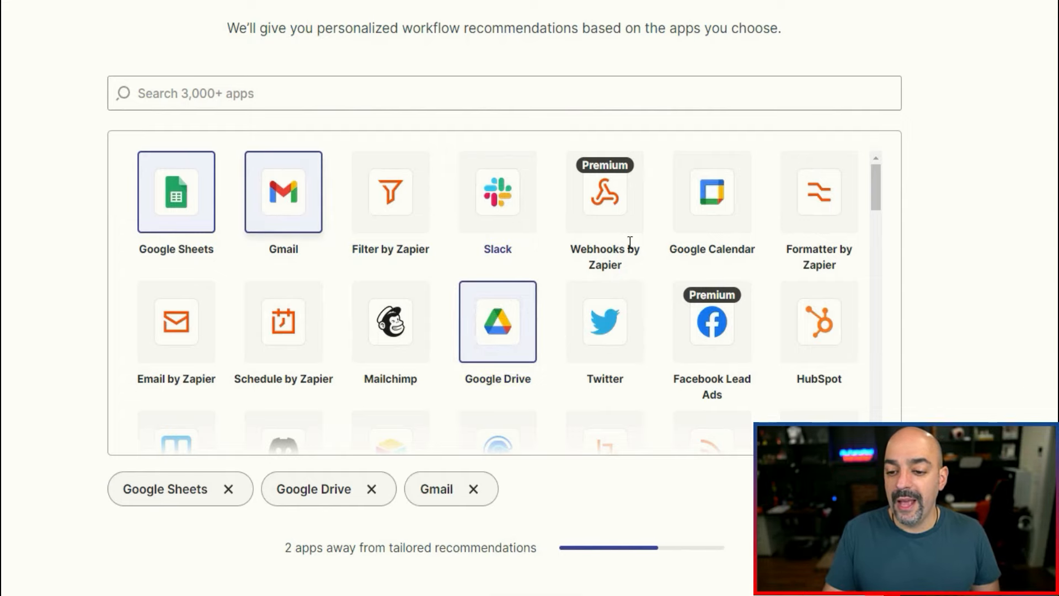
pyautogui.click(739, 182)
pyautogui.scroll(-3, 634, 267)
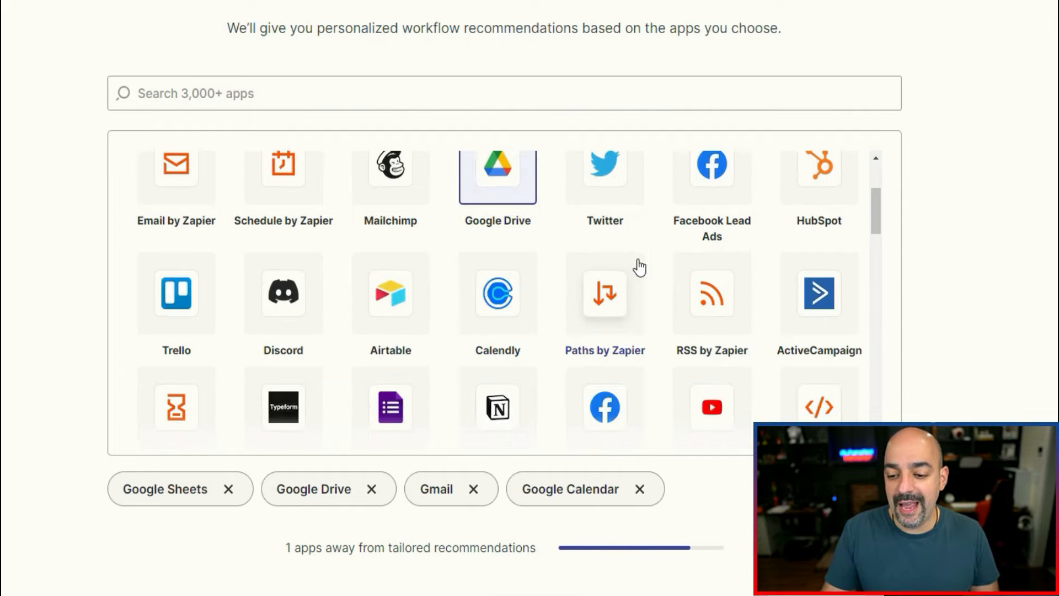
pyautogui.scroll(3, 466, 289)
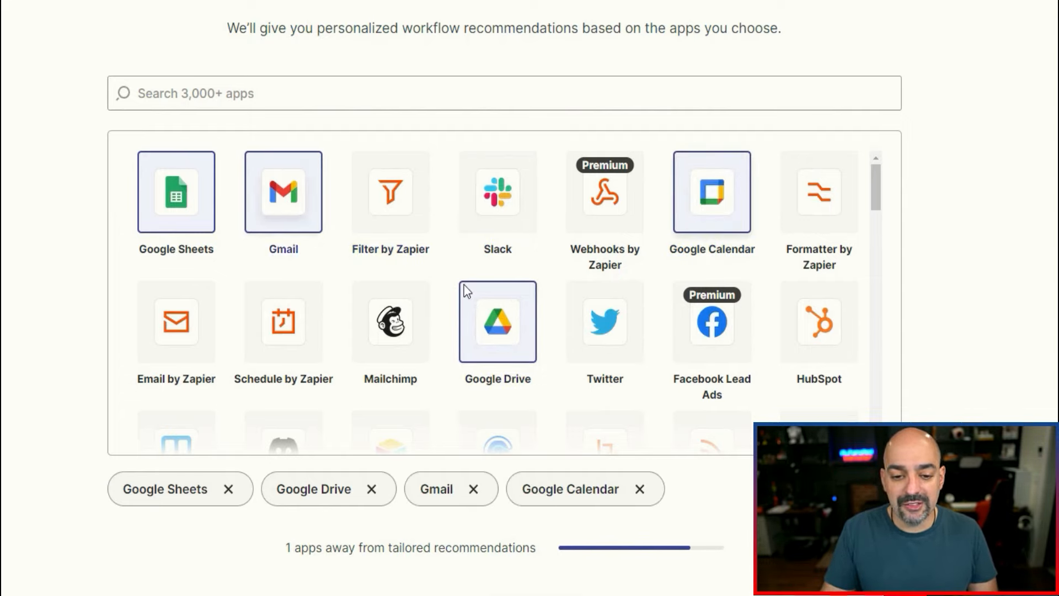
pyautogui.click(494, 198)
pyautogui.click(499, 179)
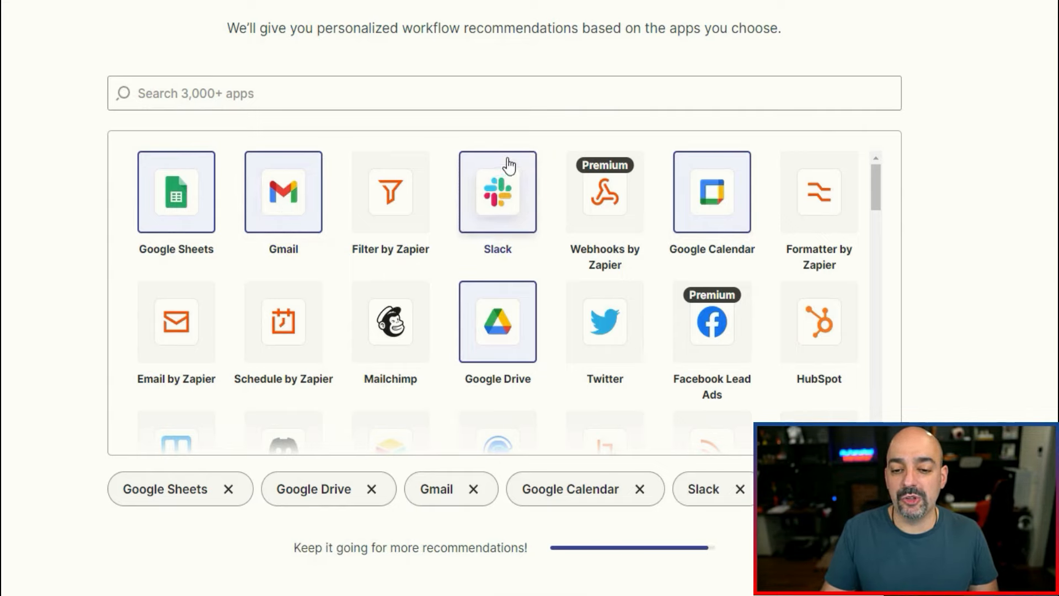
pyautogui.scroll(-5, 544, 314)
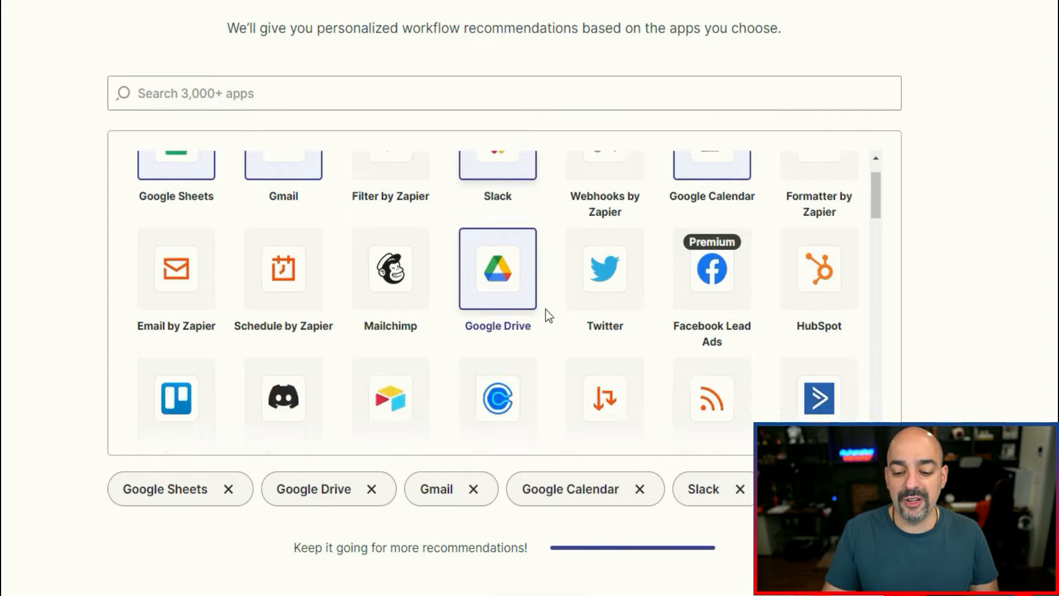
pyautogui.scroll(-2, 570, 588)
pyautogui.click(560, 573)
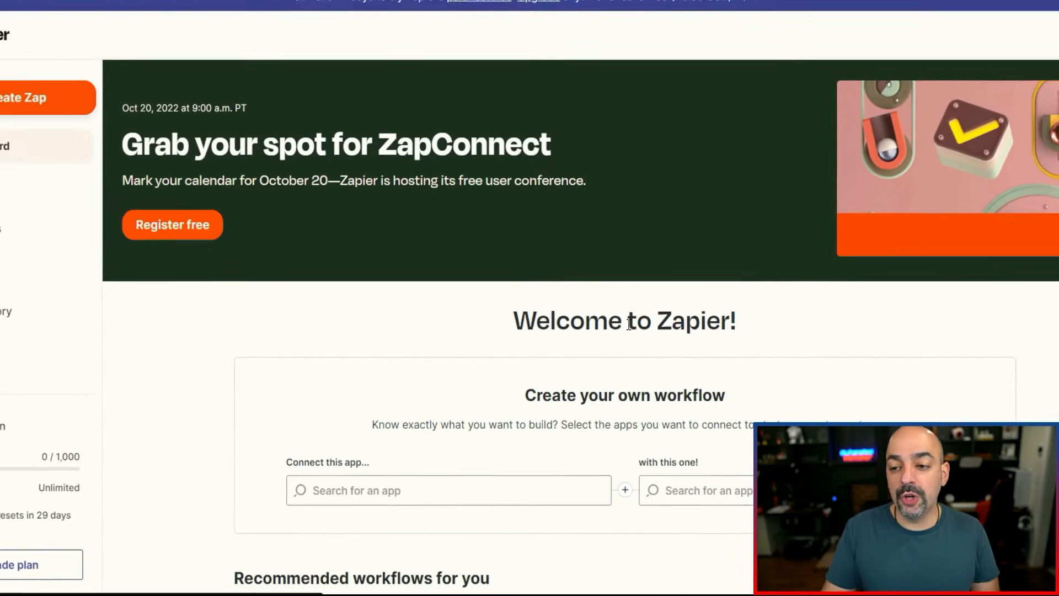
# Review the recommended workflows and start the "Save new Gmail attachments to Google Drive" one.
pyautogui.scroll(-3, 632, 317)
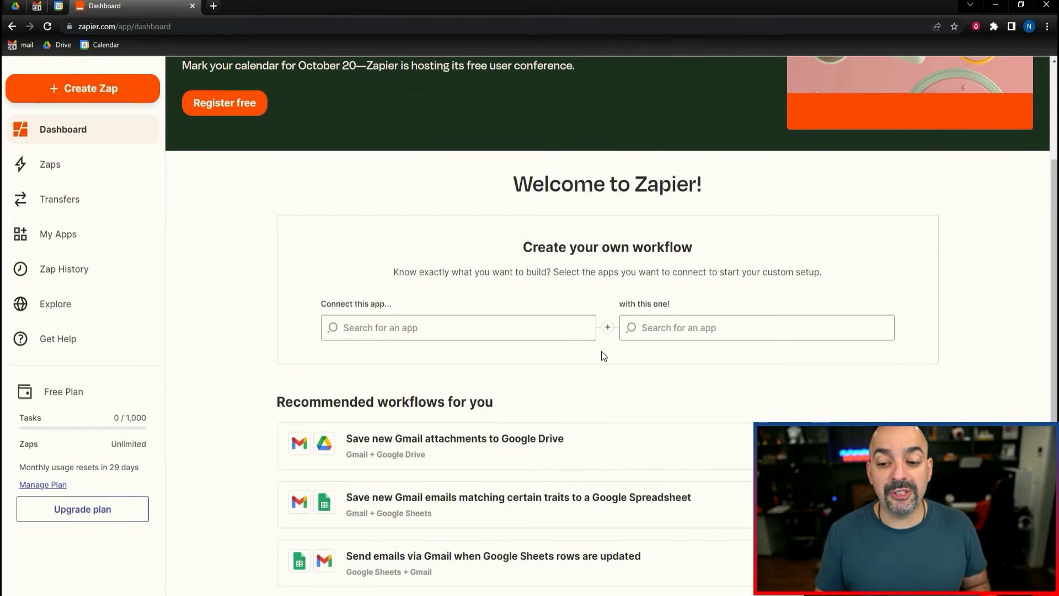
pyautogui.scroll(-5, 604, 356)
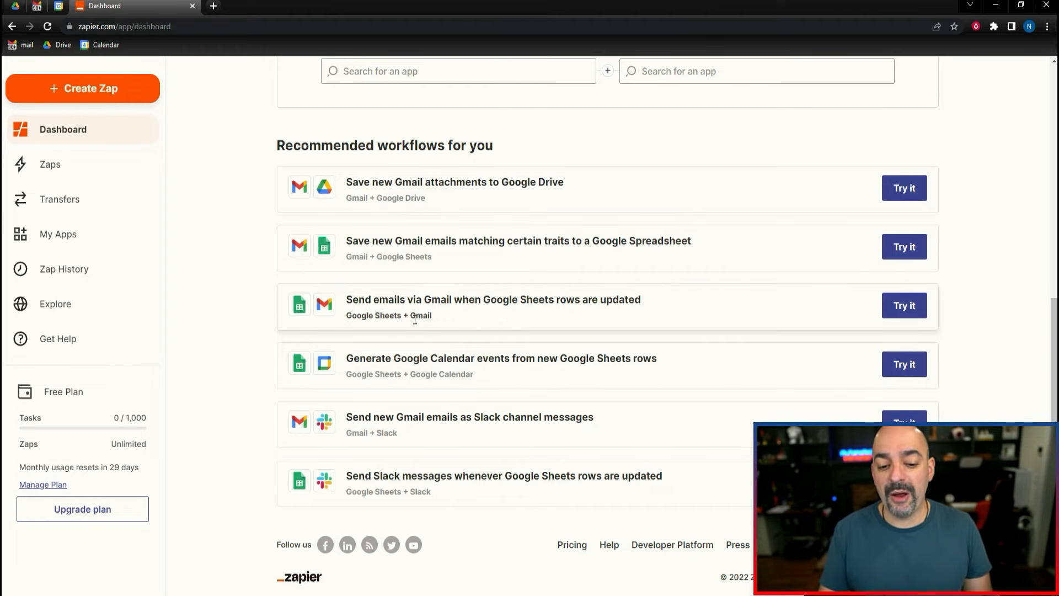
pyautogui.scroll(2, 396, 353)
pyautogui.scroll(-2, 397, 386)
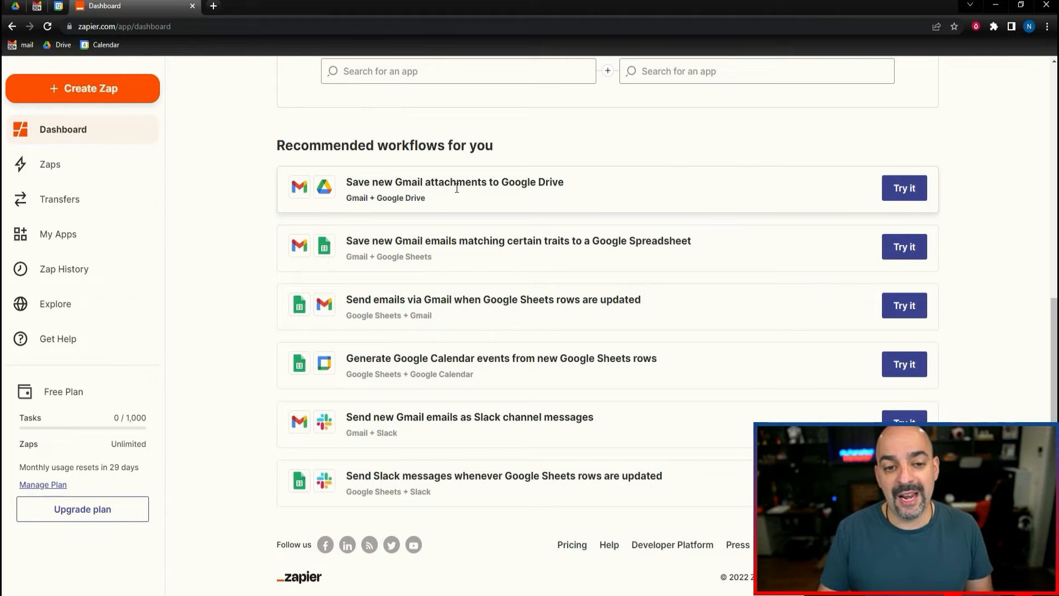
pyautogui.click(897, 191)
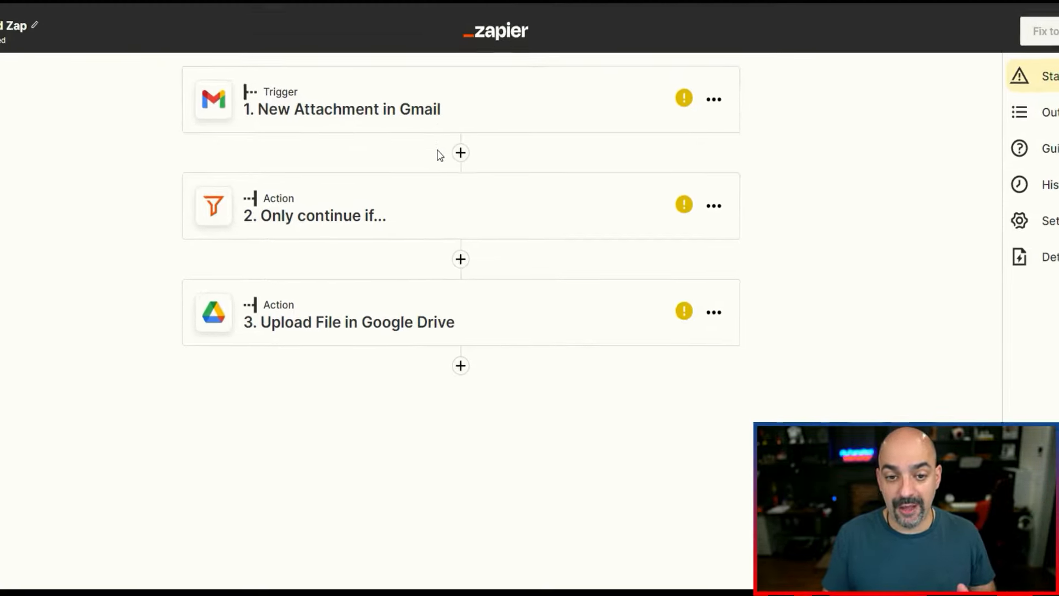
# Connect the first listed Google account to the New Attachment in Gmail trigger and allow Zapier to access it.
pyautogui.click(419, 114)
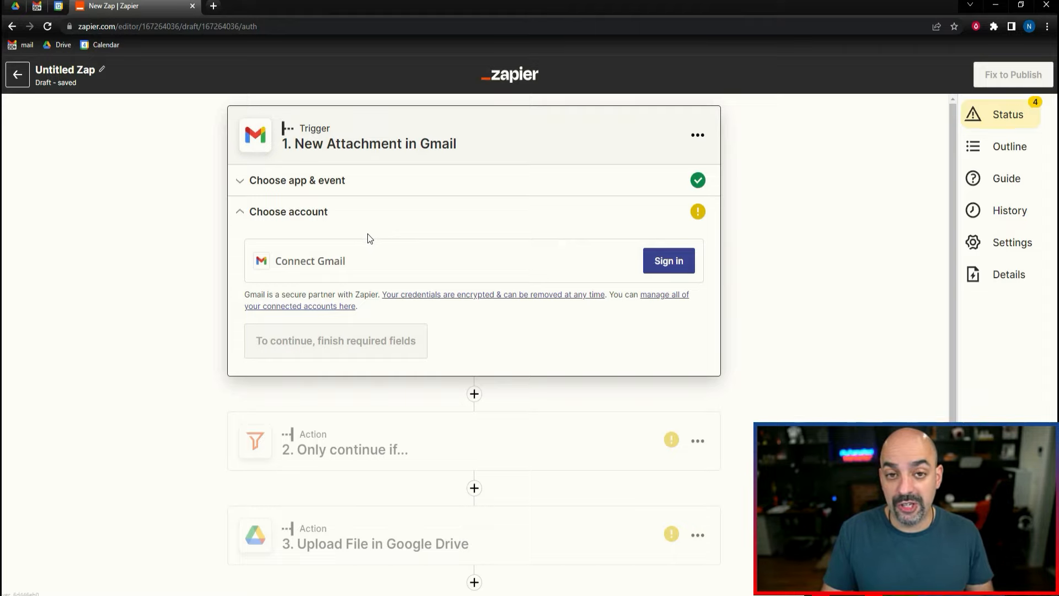
pyautogui.click(682, 264)
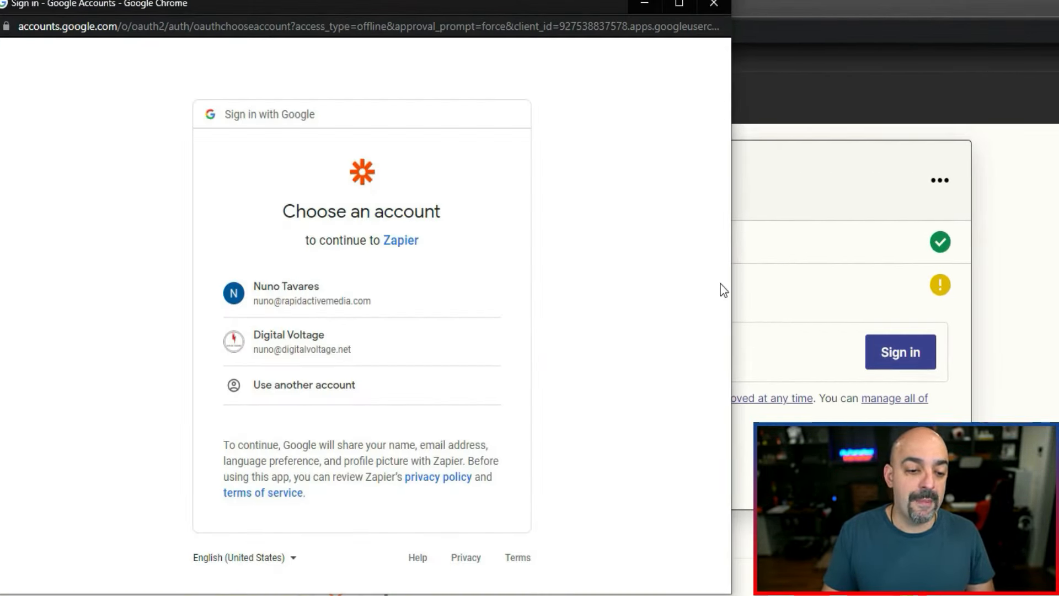
pyautogui.click(322, 287)
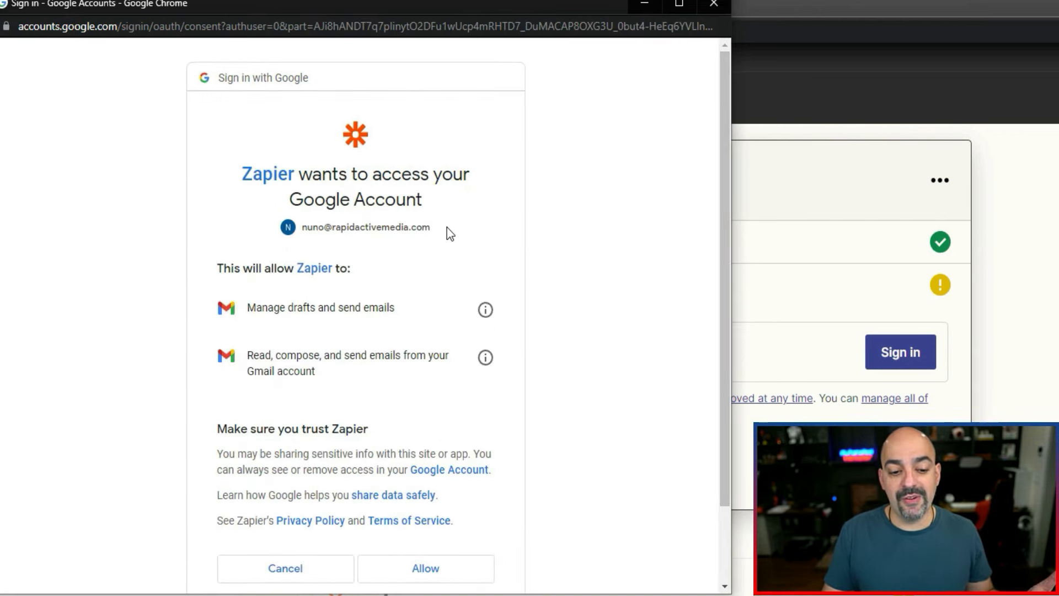
pyautogui.scroll(-2, 447, 227)
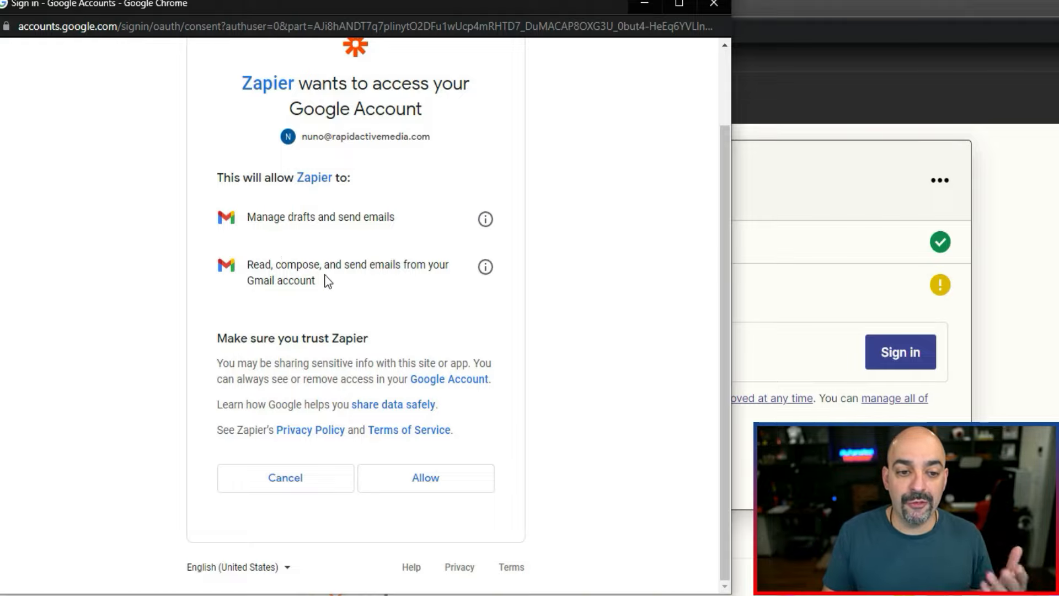
pyautogui.click(435, 478)
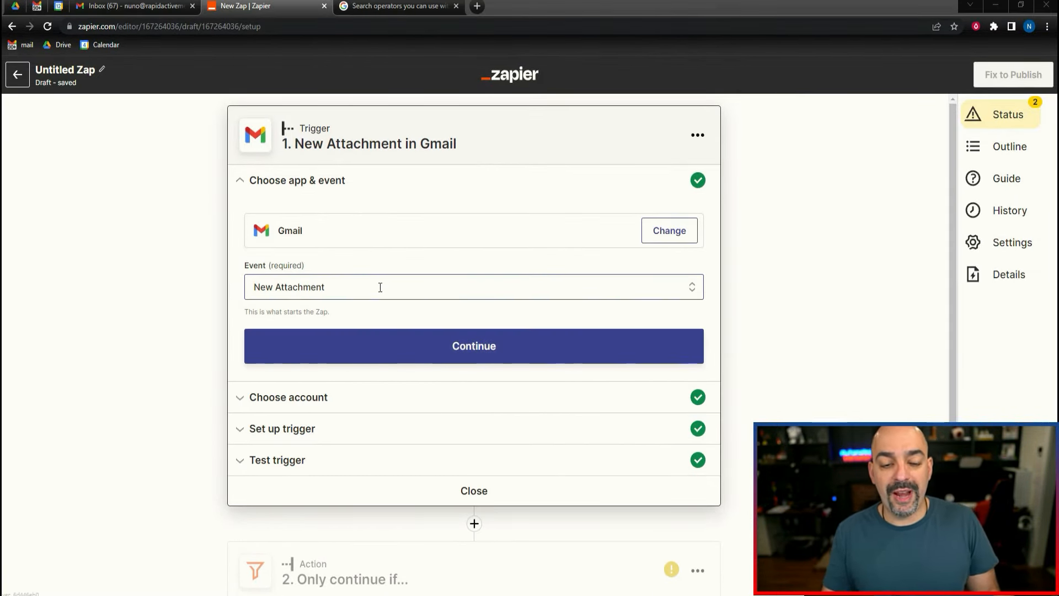
# Accept the Gmail trigger's New Attachment event, connected account, INBOX mailbox without a search string, and sample Attachment C.
pyautogui.click(452, 350)
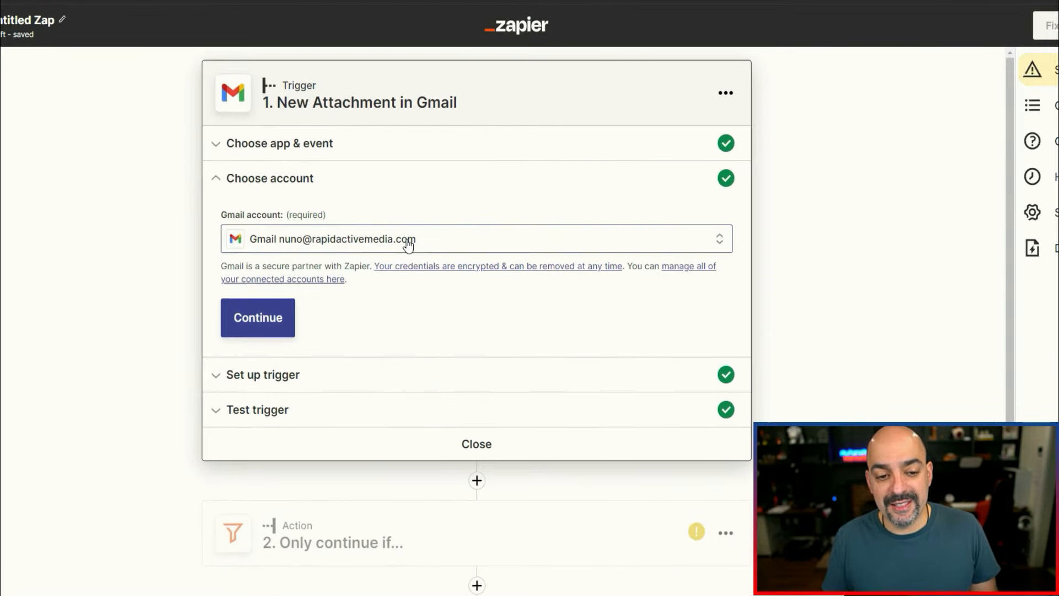
pyautogui.click(269, 321)
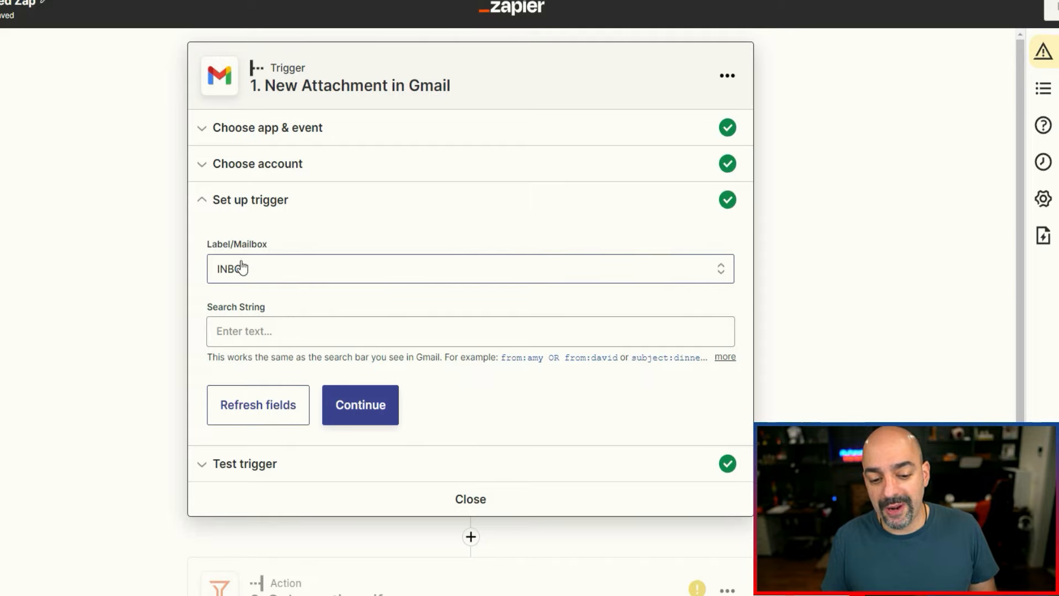
pyautogui.click(371, 405)
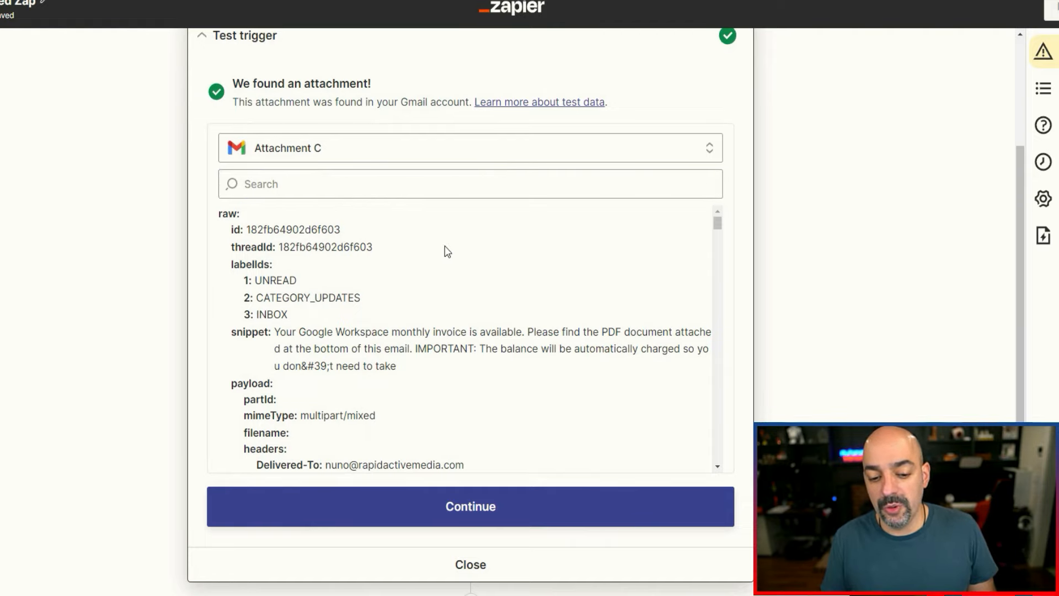
pyautogui.scroll(-3, 445, 248)
pyautogui.click(485, 508)
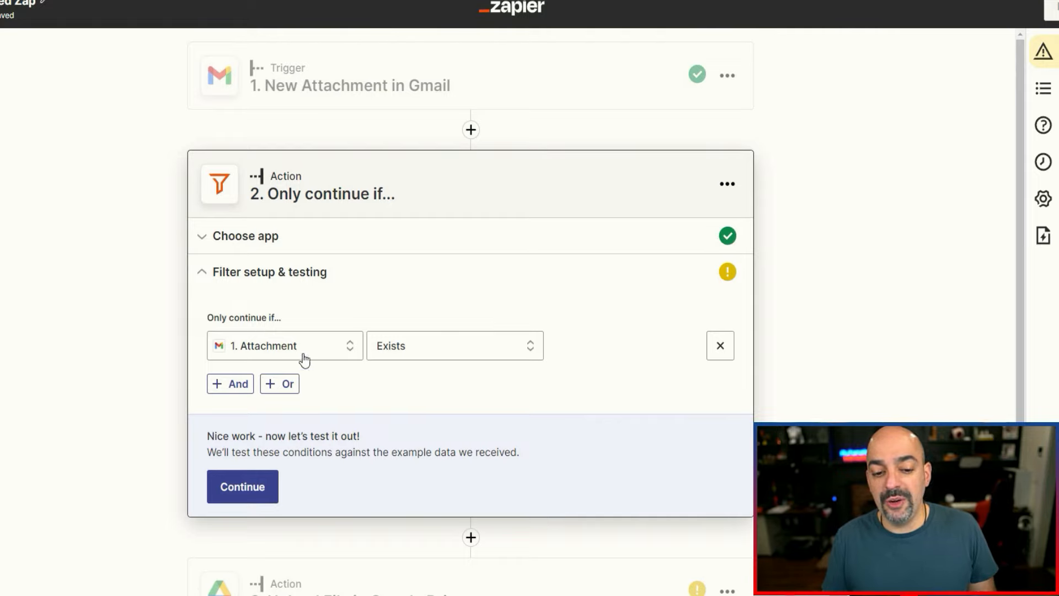
# Test the filter that continues only if the Gmail attachment exists, and proceed to the Google Drive action.
pyautogui.click(249, 501)
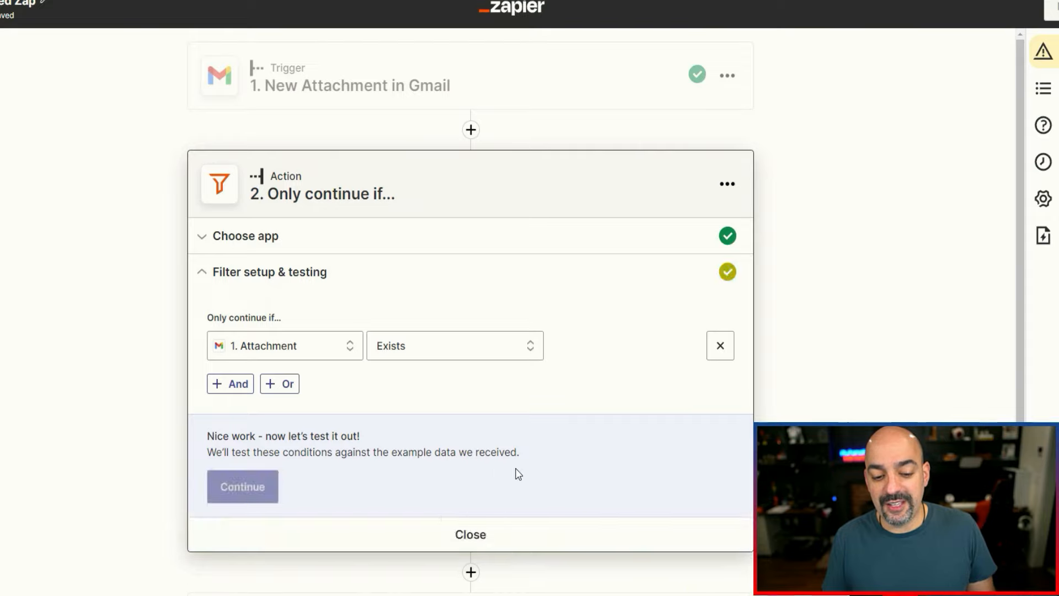
pyautogui.scroll(-2, 520, 399)
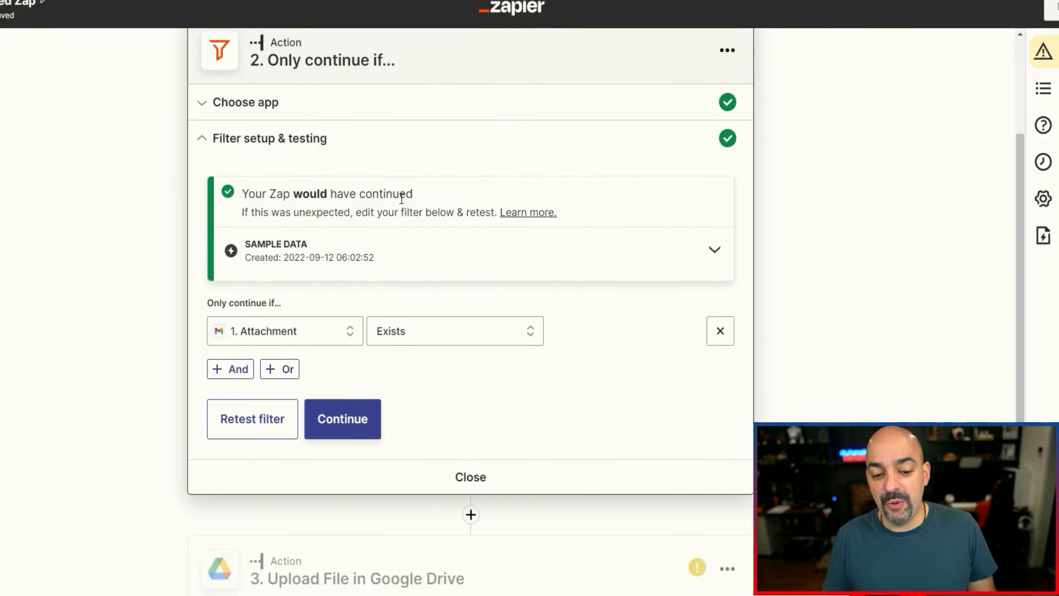
pyautogui.scroll(-1, 402, 331)
pyautogui.click(361, 346)
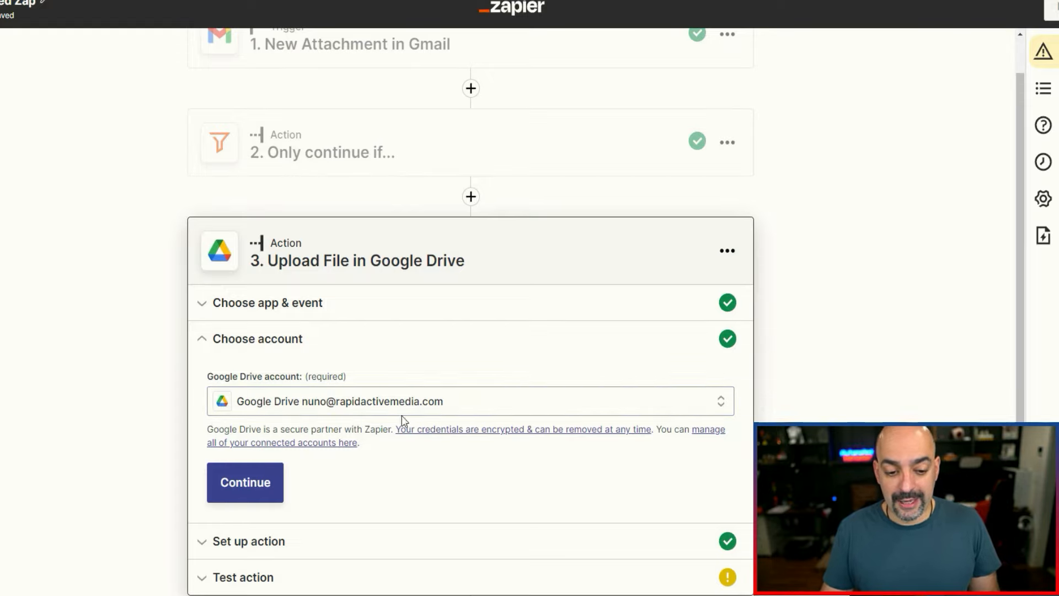
# Accept the connected Google Drive account and set the upload destination to My Google Drive, folder 07. Attachments.
pyautogui.click(270, 485)
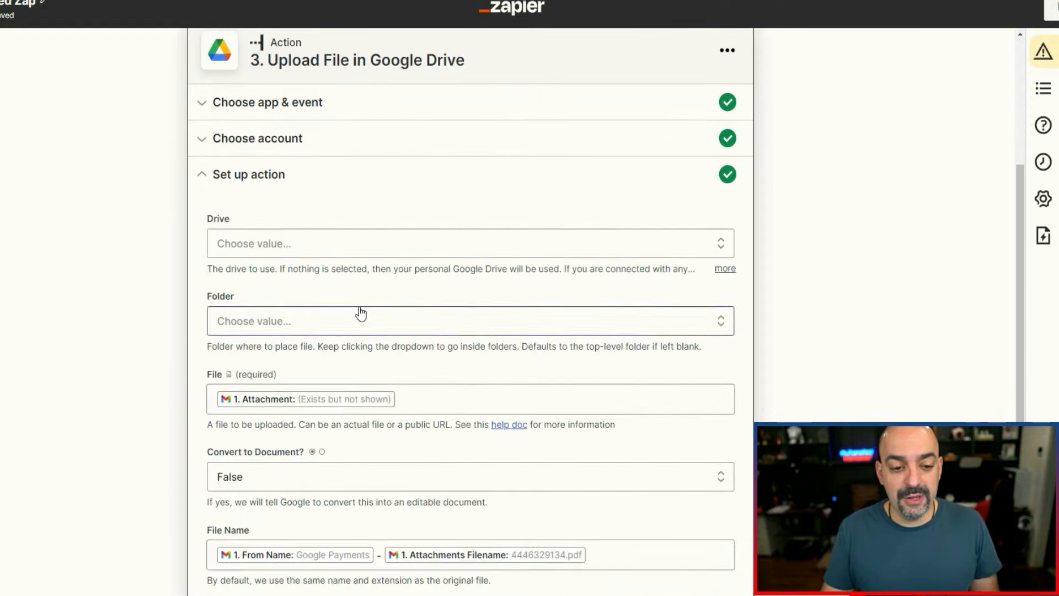
pyautogui.click(359, 247)
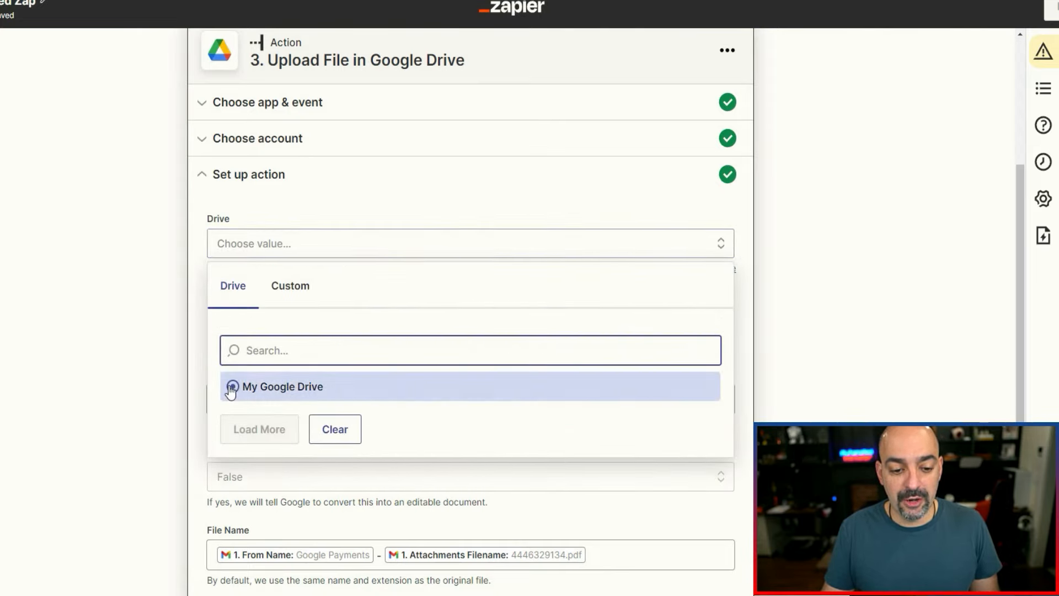
pyautogui.click(231, 390)
pyautogui.click(341, 323)
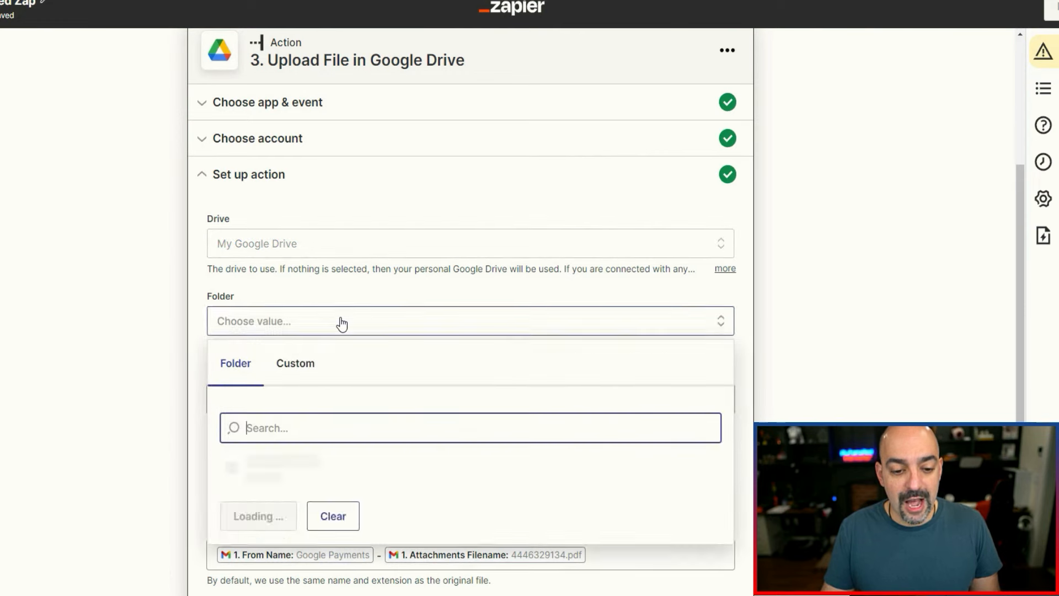
pyautogui.scroll(-4, 309, 435)
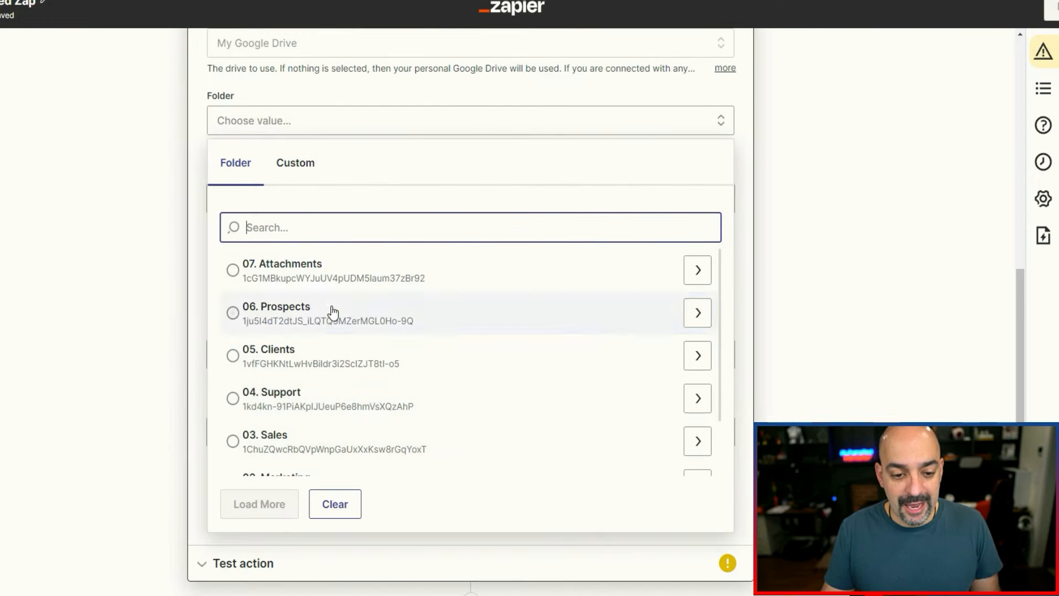
pyautogui.click(334, 288)
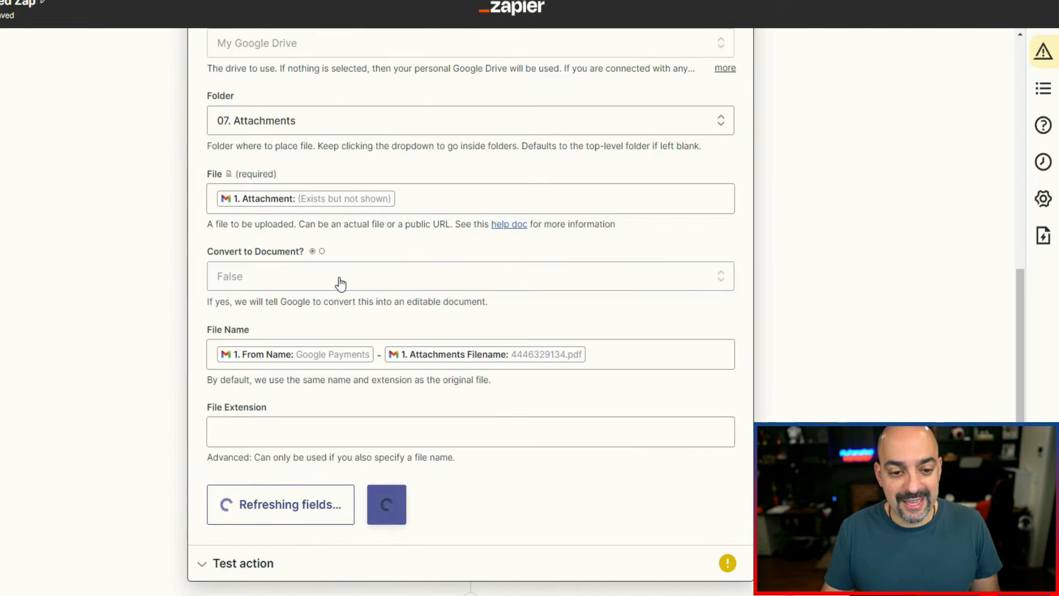
# Accept the remaining upload settings and test the action by sending the sample attachment to Google Drive.
pyautogui.scroll(-1, 496, 276)
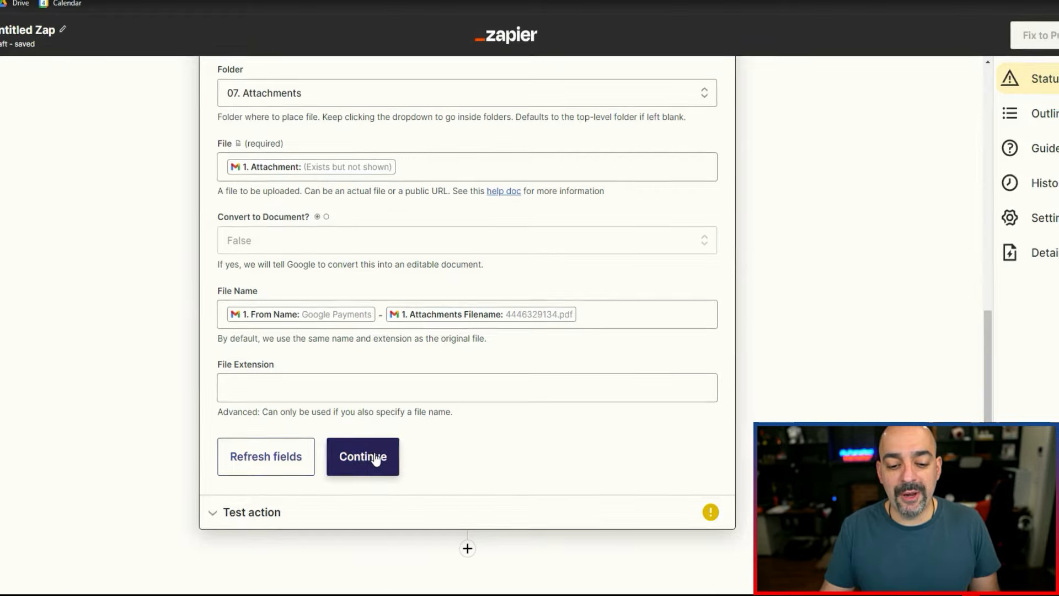
pyautogui.click(375, 459)
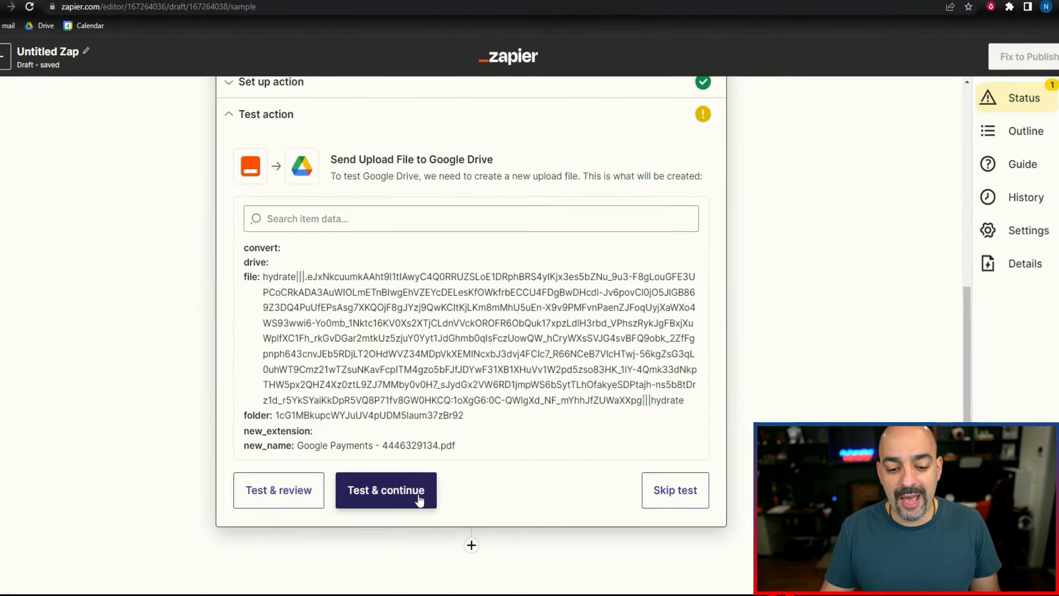
pyautogui.click(418, 497)
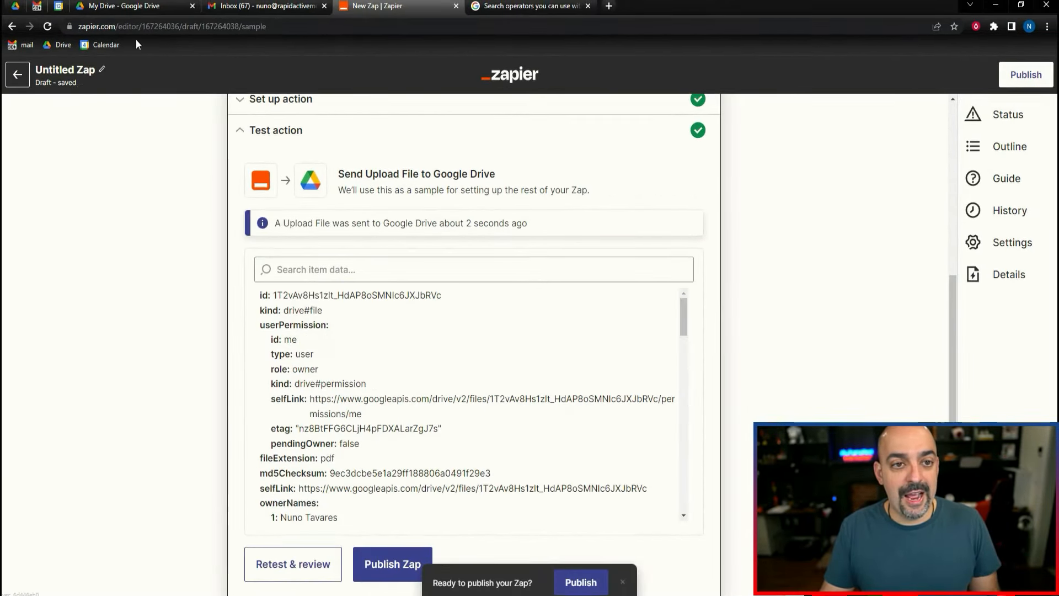
# Check that the test attachment PDF arrived in Google Drive's 07. Attachments folder by previewing it, and review the Gmail inbox.
pyautogui.click(112, 7)
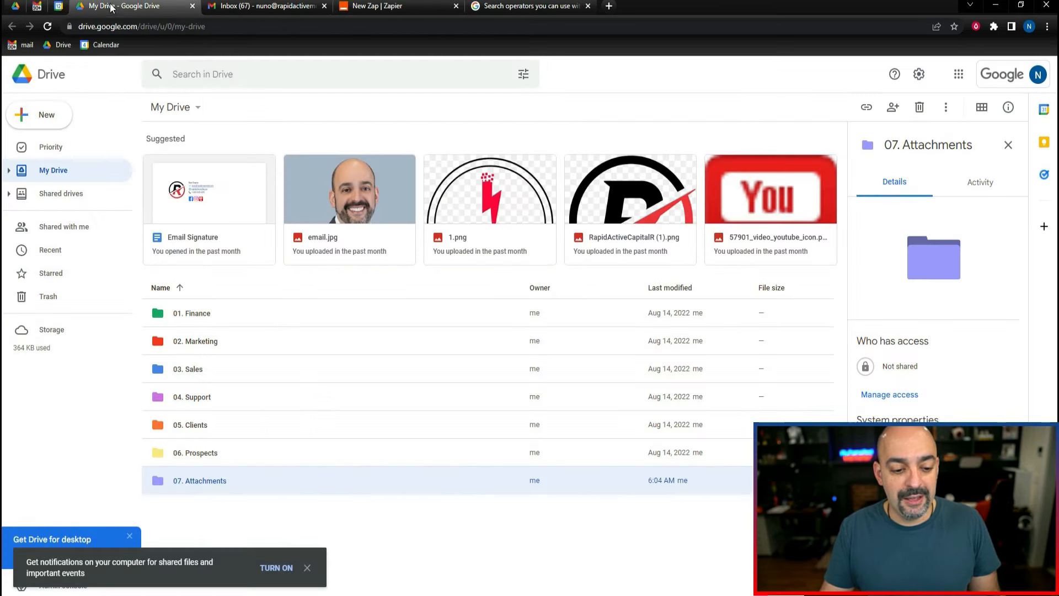
pyautogui.doubleClick(224, 482)
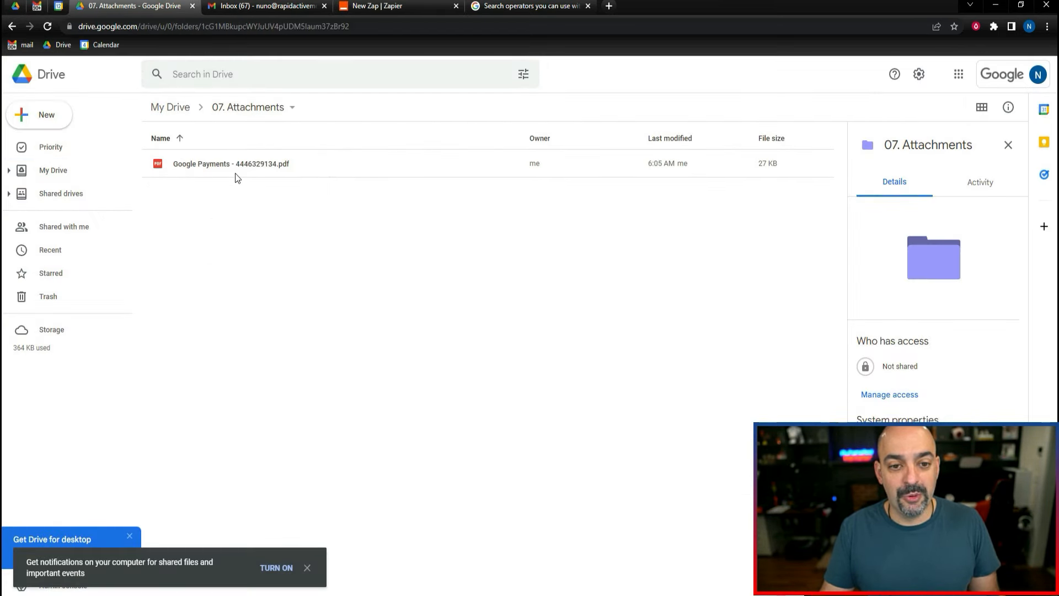
pyautogui.doubleClick(236, 175)
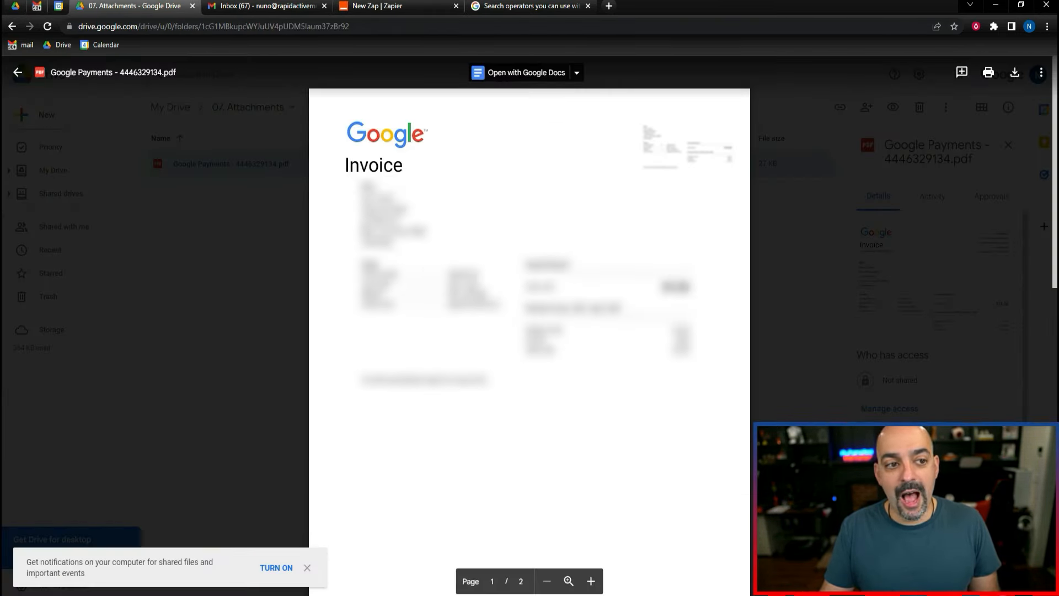
pyautogui.click(17, 72)
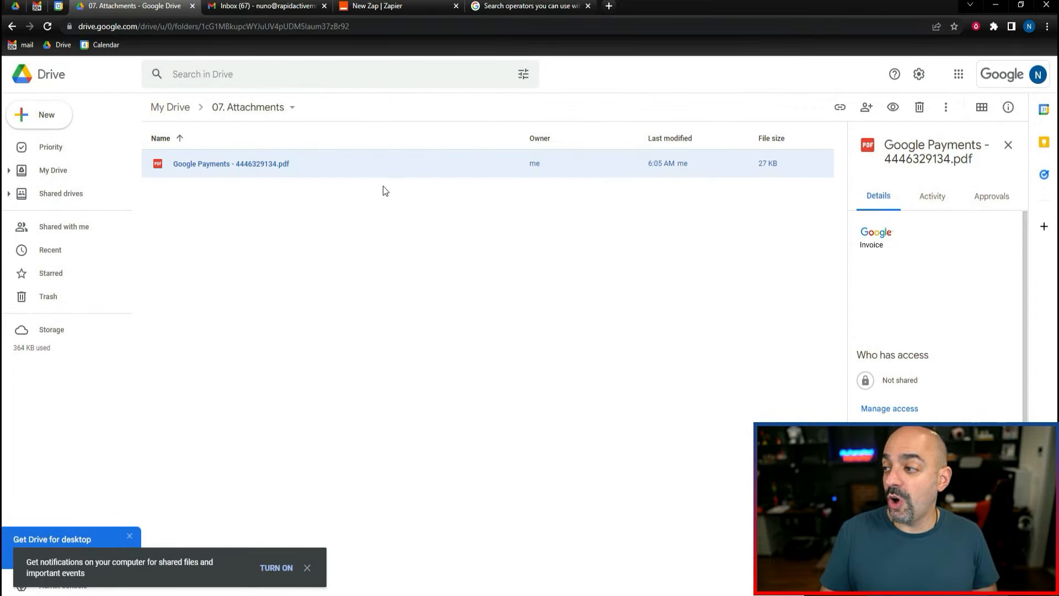
pyautogui.click(265, 6)
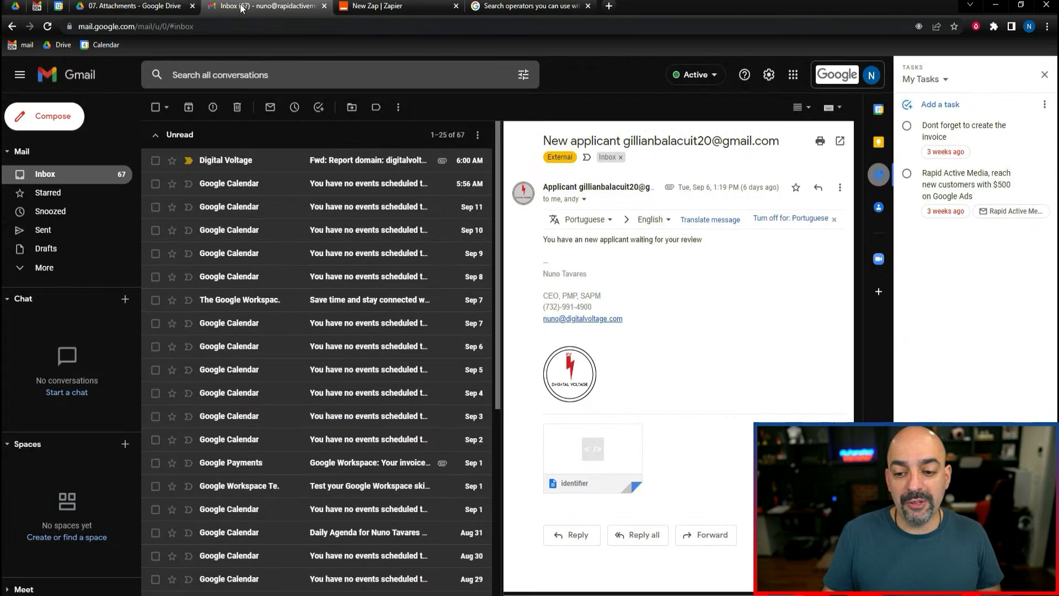
pyautogui.click(97, 12)
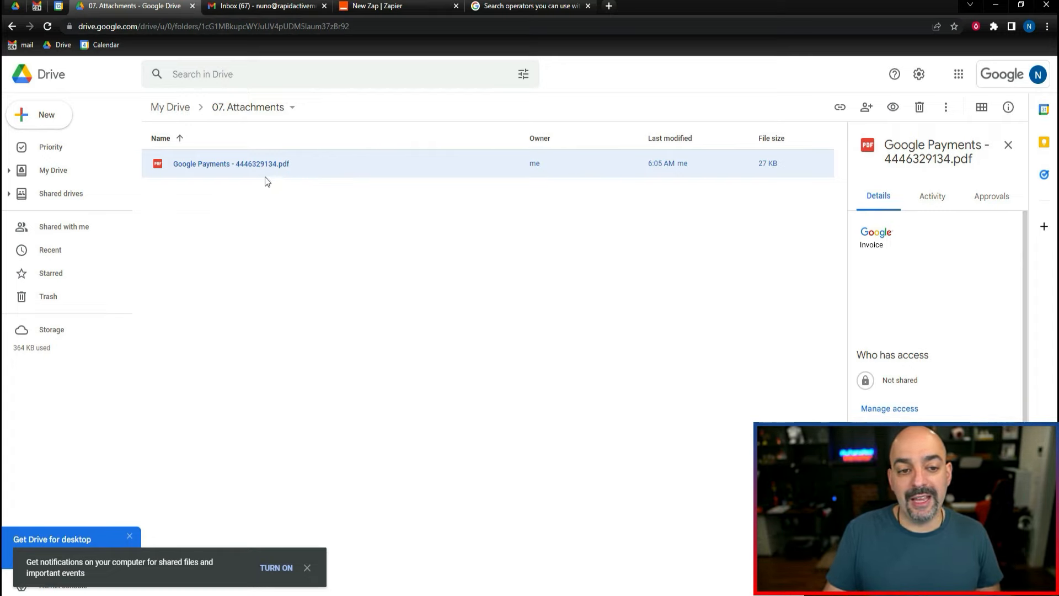
# Return to the Zapier editor, name the Zap "Mail Attachment to Drive", and publish it.
pyautogui.click(386, 6)
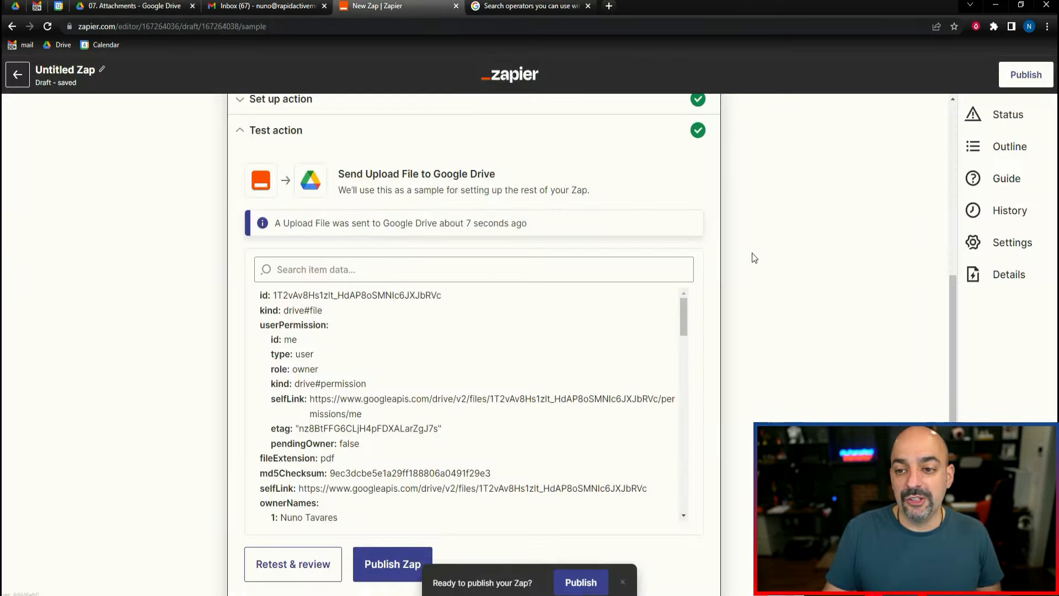
pyautogui.scroll(-2, 753, 251)
pyautogui.click(94, 72)
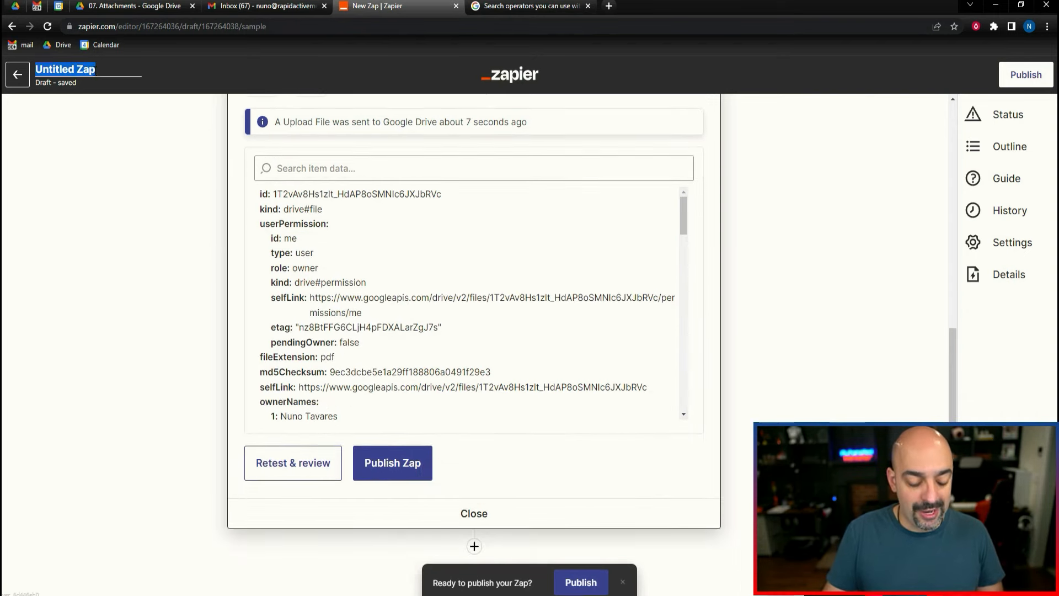
pyautogui.write('Mail Attachment to Drive')
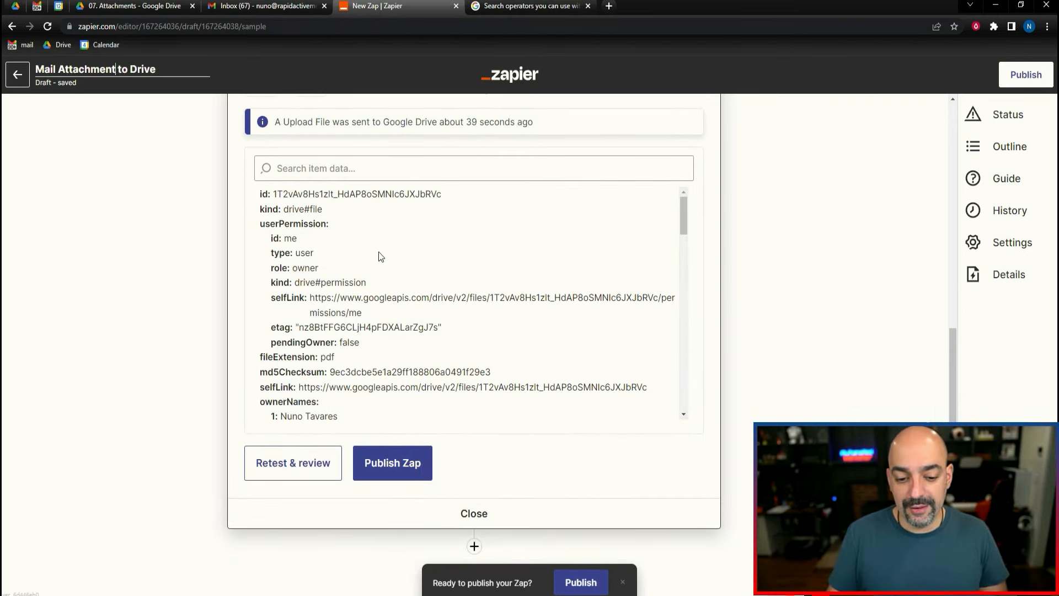
pyautogui.click(407, 465)
pyautogui.click(812, 270)
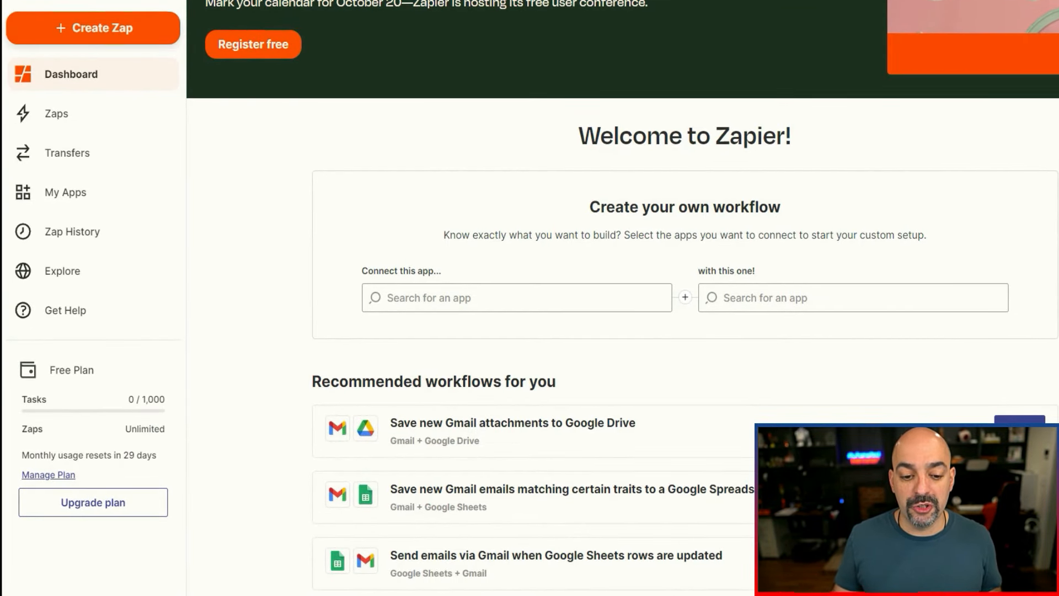
# Go from the dashboard to the Explore page and open the full app directory.
pyautogui.scroll(-5, 735, 351)
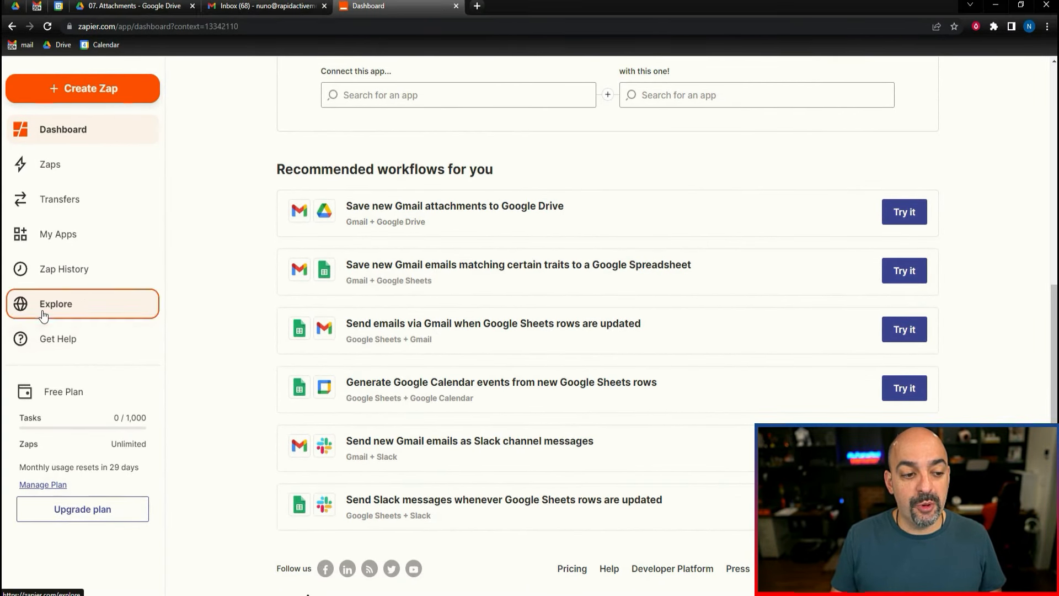
pyautogui.click(43, 316)
pyautogui.scroll(-4, 595, 248)
pyautogui.scroll(1, 638, 283)
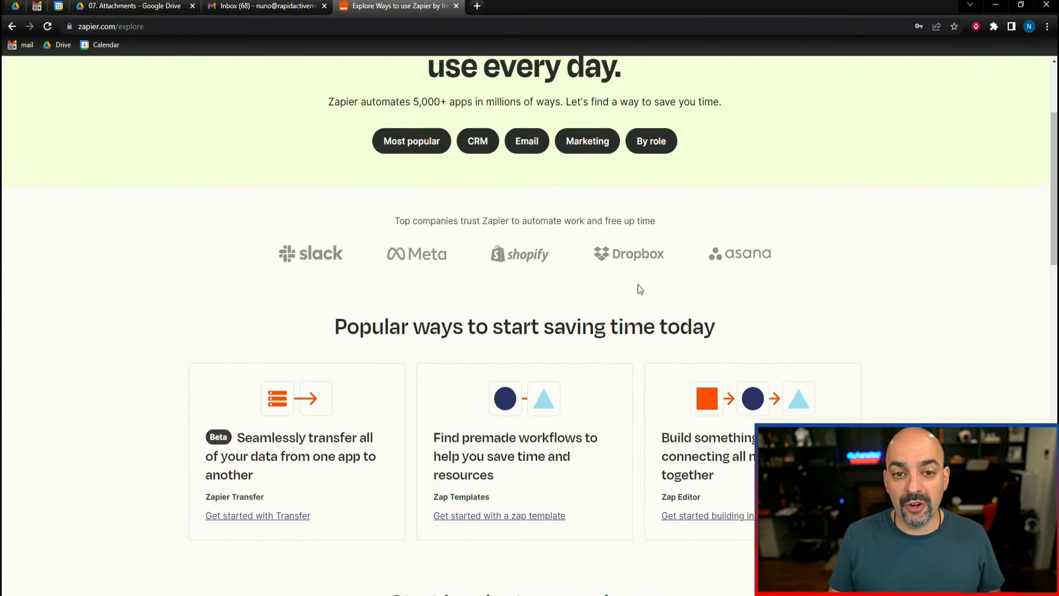
pyautogui.scroll(2, 637, 283)
pyautogui.click(419, 249)
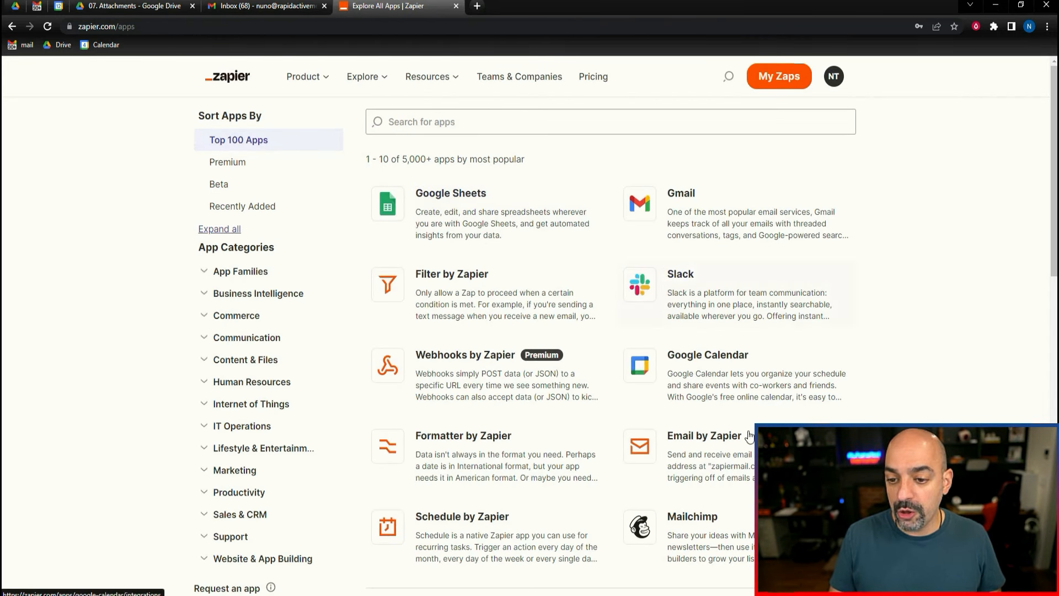
# Browse the most popular apps, then search the directory for "youtube" and open the YouTube integrations page.
pyautogui.scroll(-2, 743, 289)
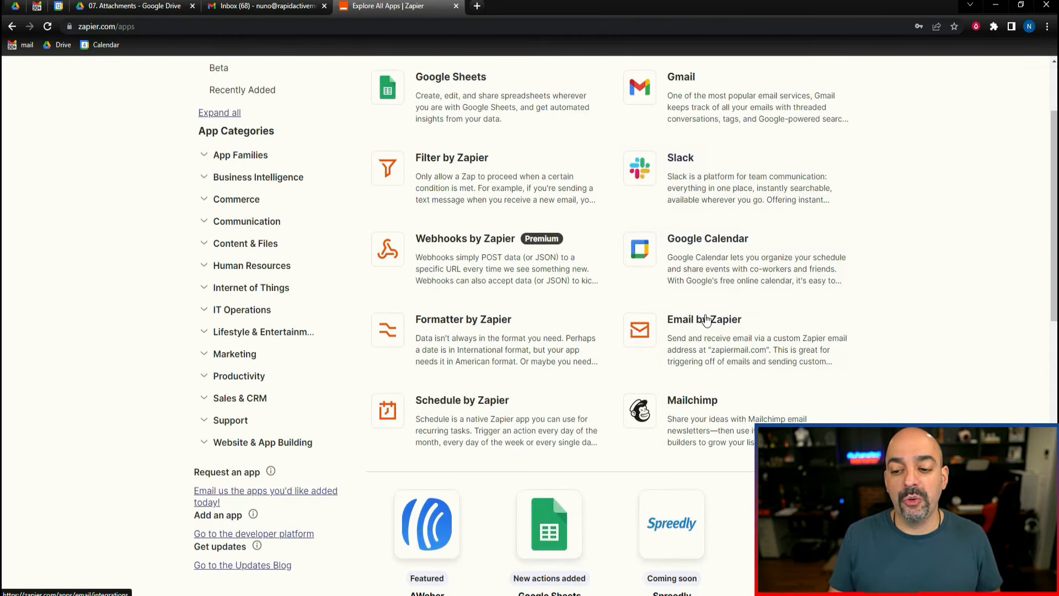
pyautogui.scroll(-4, 506, 338)
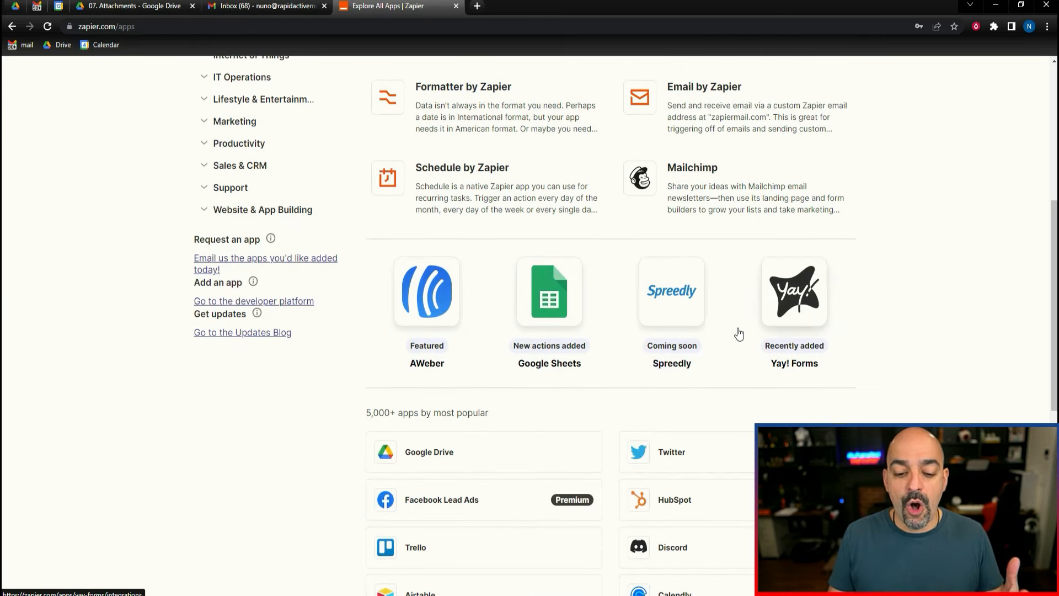
pyautogui.scroll(-4, 543, 295)
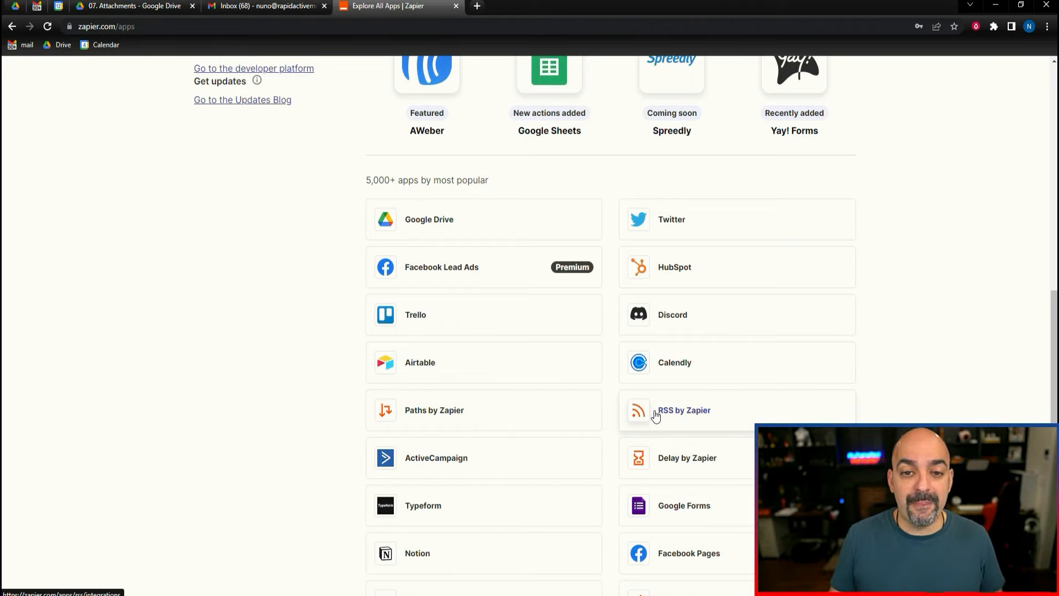
pyautogui.scroll(10, 656, 331)
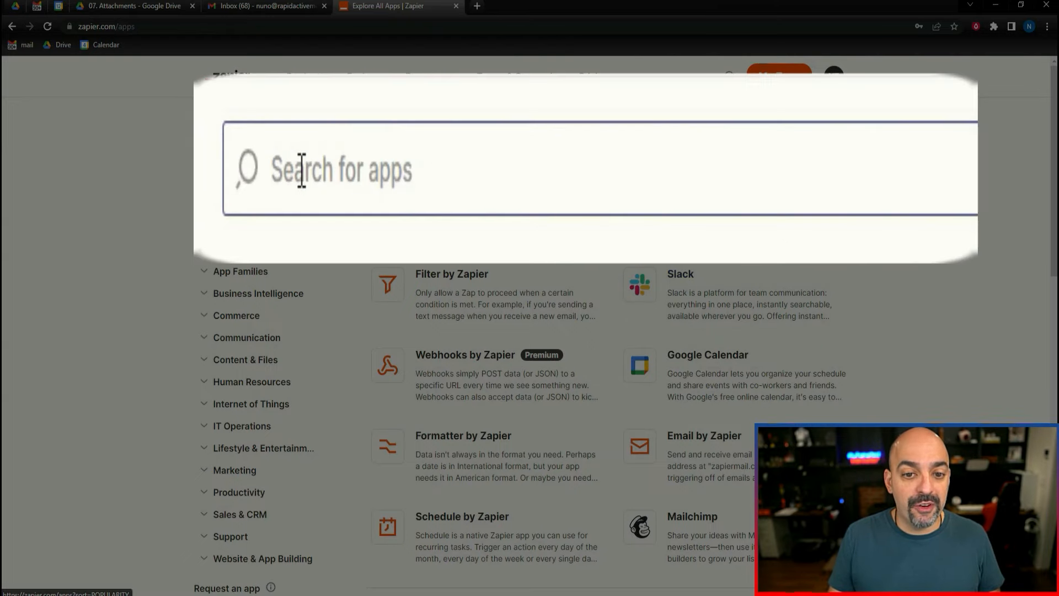
pyautogui.click(309, 144)
pyautogui.write('youtube')
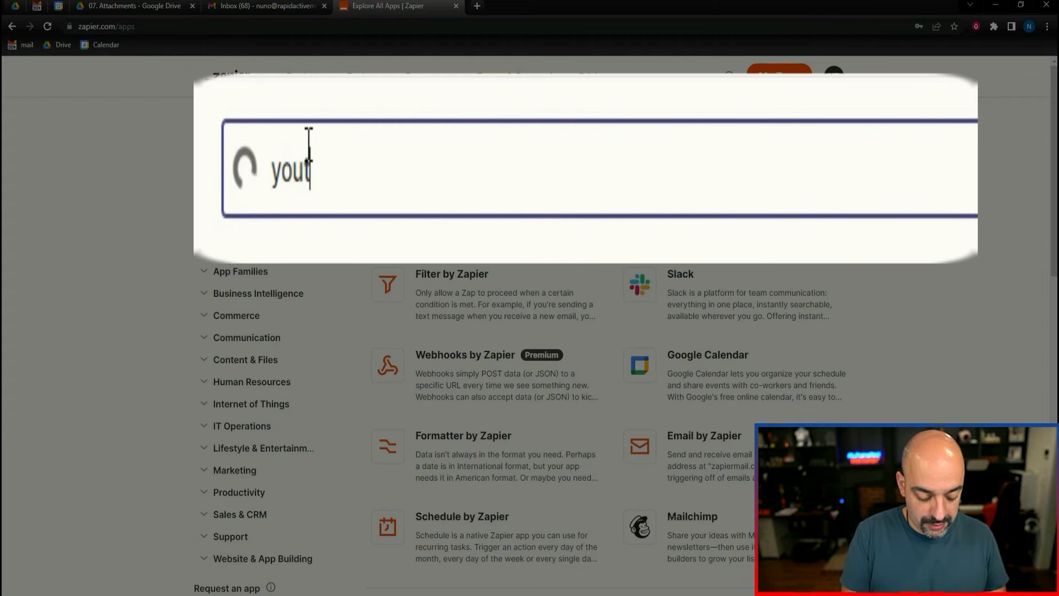
pyautogui.press('Return')
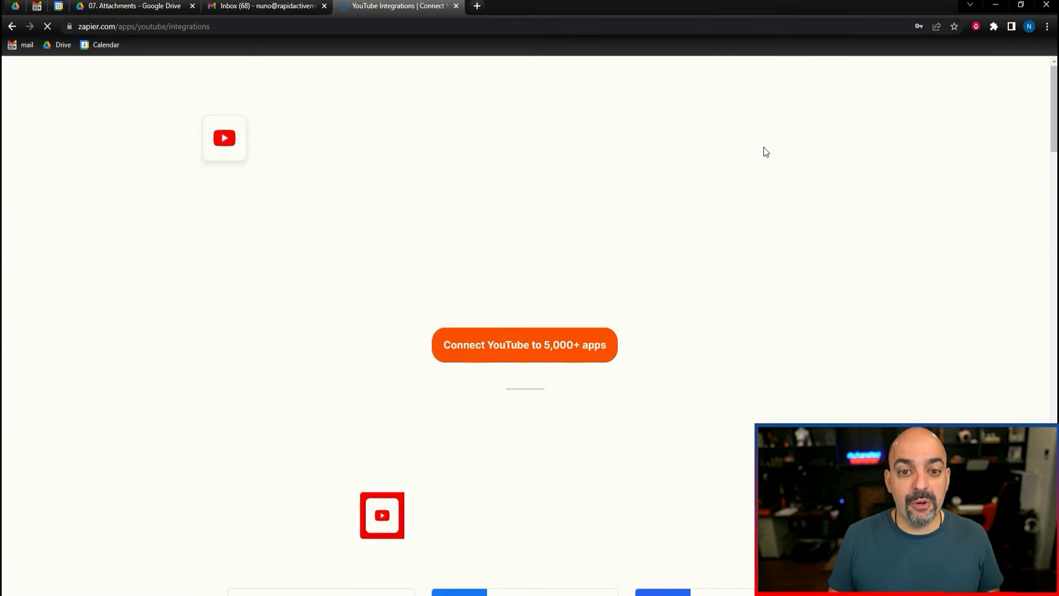
# Review the YouTube pairings and popular workflows, and try the "Tweet new videos in YouTube channels" template.
pyautogui.scroll(-5, 718, 229)
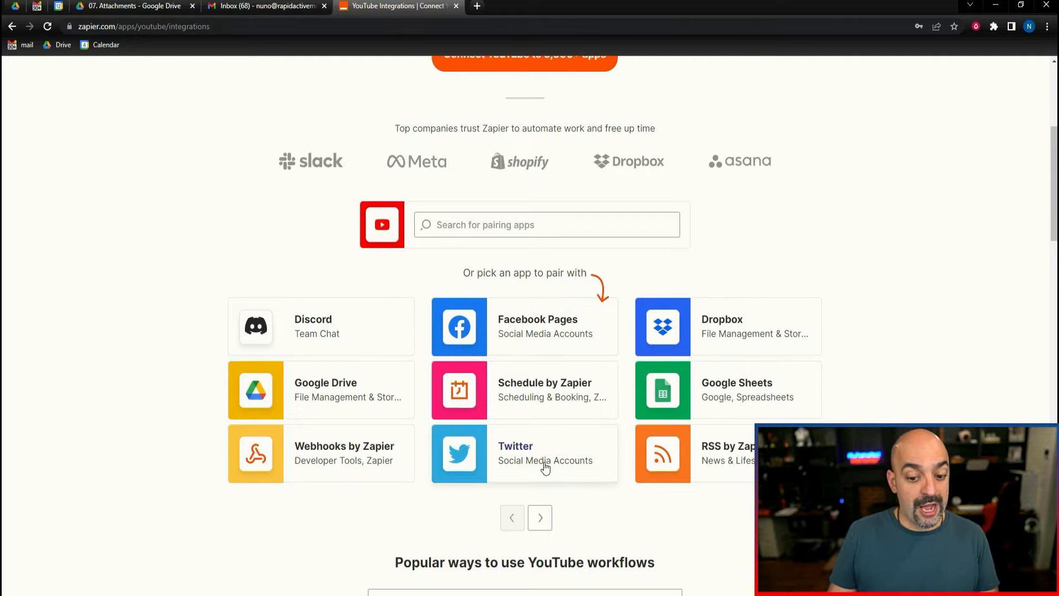
pyautogui.scroll(-6, 547, 463)
pyautogui.scroll(4, 552, 461)
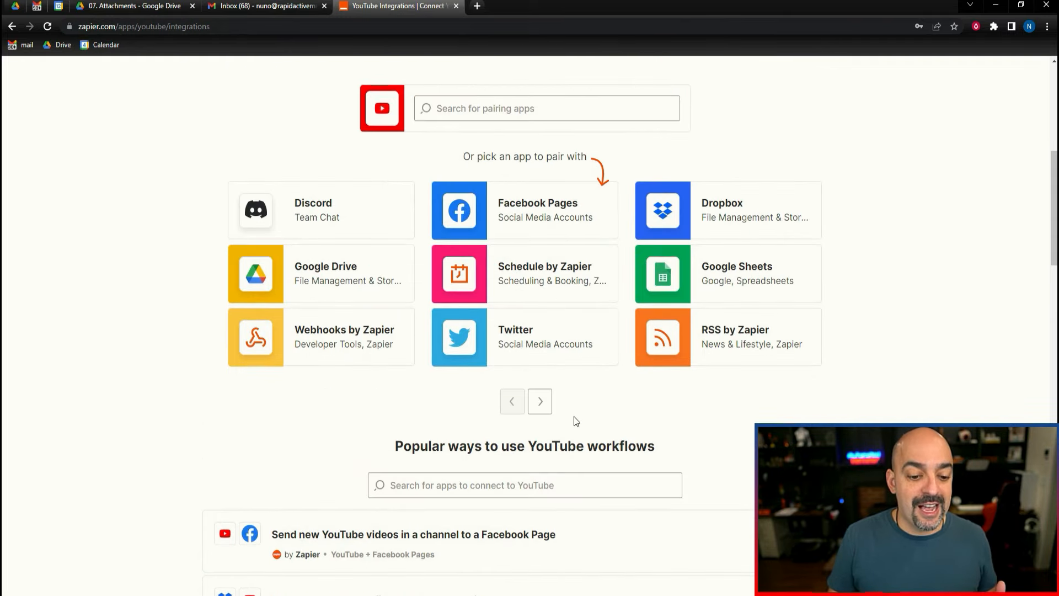
pyautogui.scroll(-4, 574, 416)
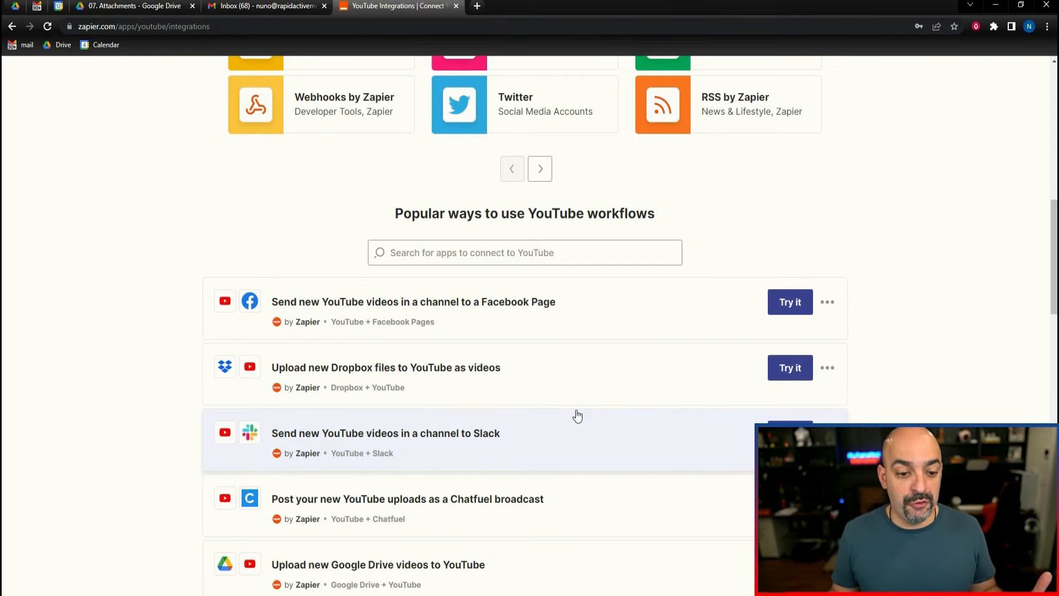
pyautogui.scroll(-3, 545, 408)
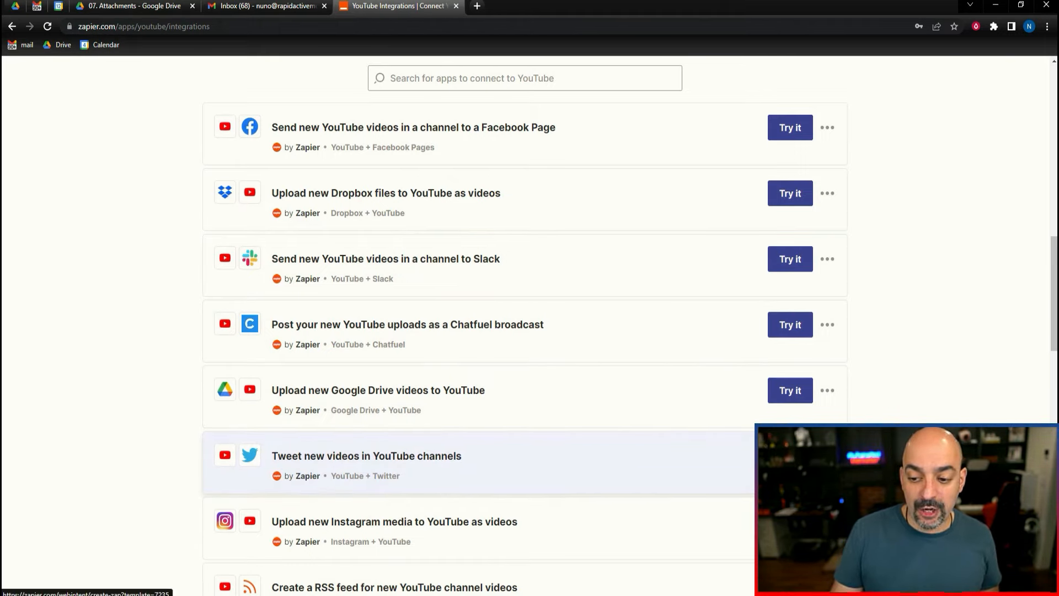
pyautogui.click(790, 456)
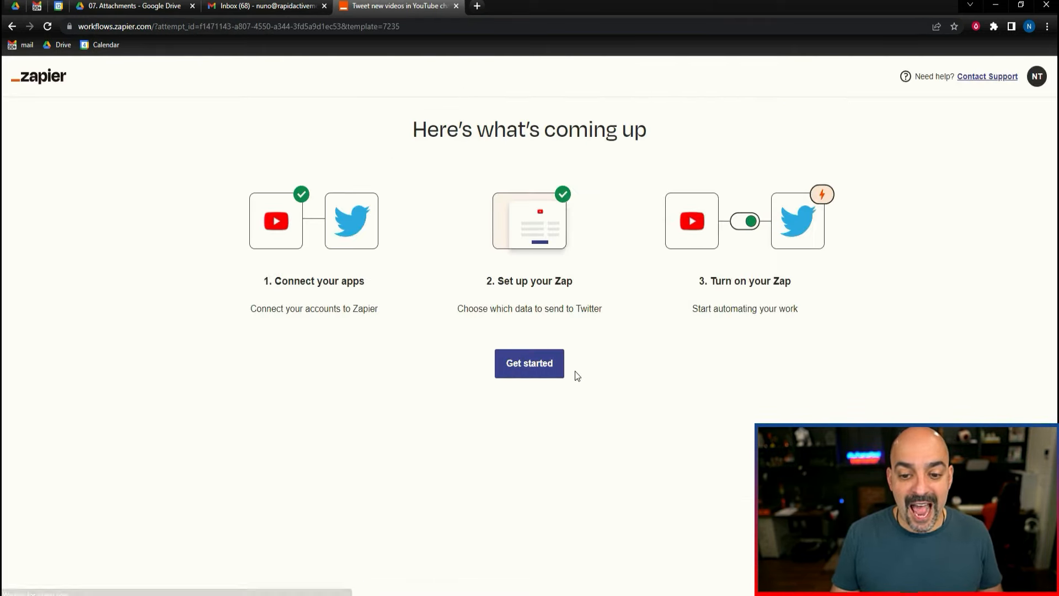
# Start the template setup, connect the YouTube account, and continue to the channel selection.
pyautogui.click(539, 372)
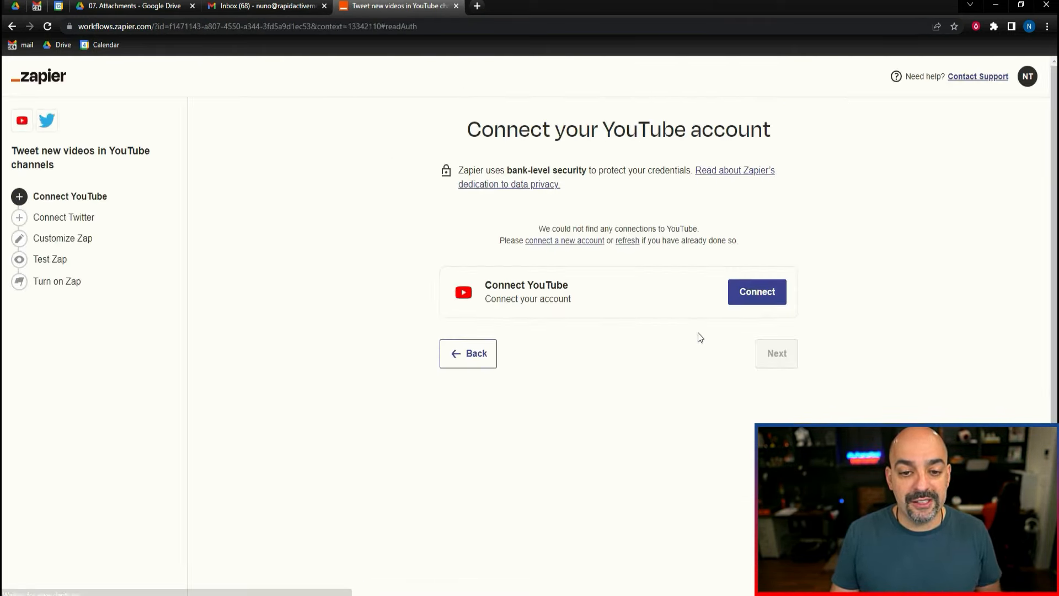
pyautogui.click(771, 293)
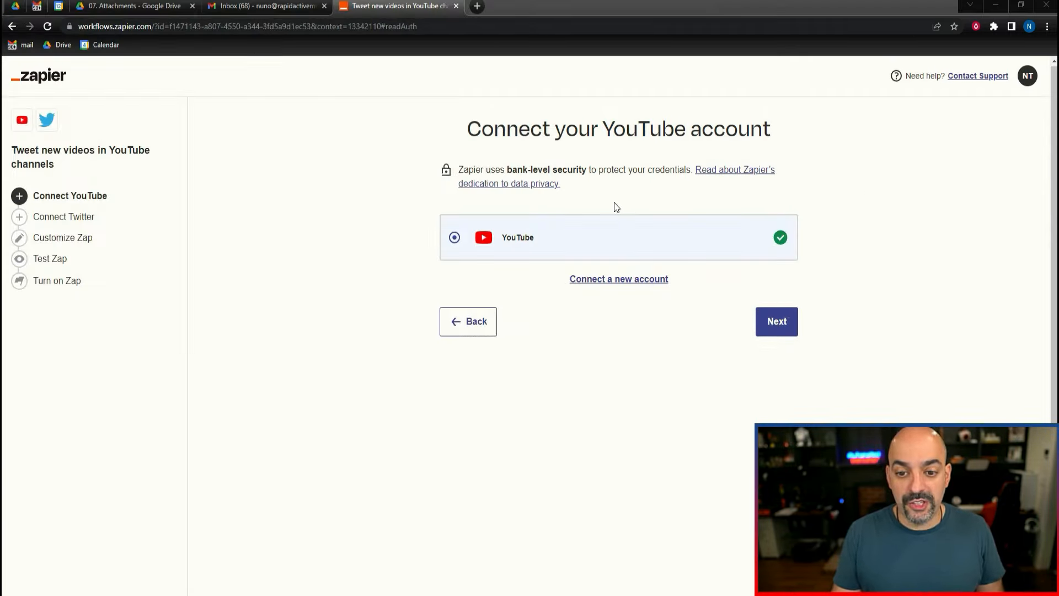
pyautogui.click(777, 322)
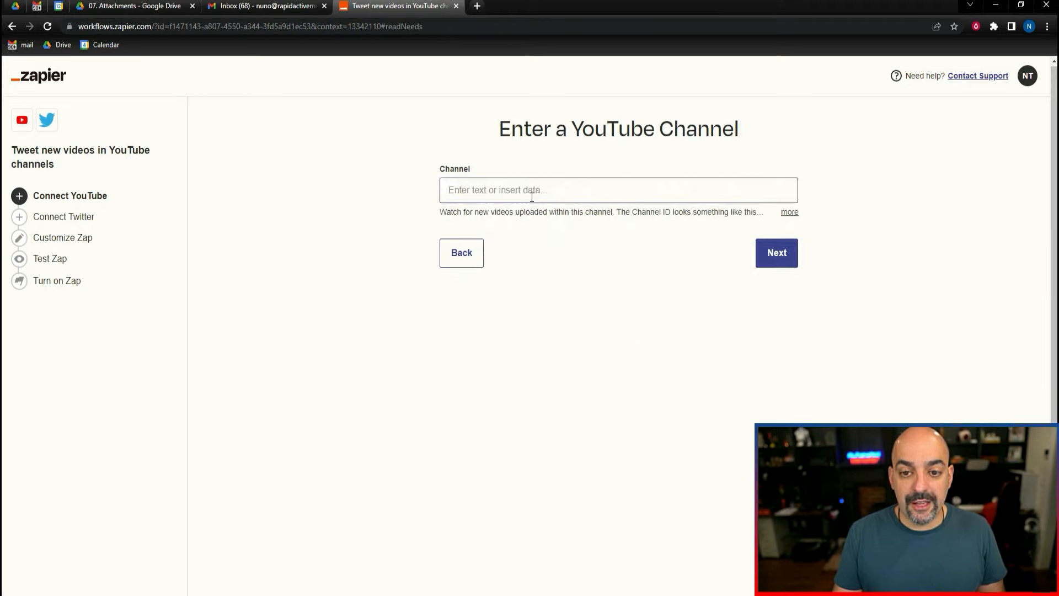
# Expand the Channel field's format hint and enter the ID of the YouTube channel to watch.
pyautogui.click(532, 195)
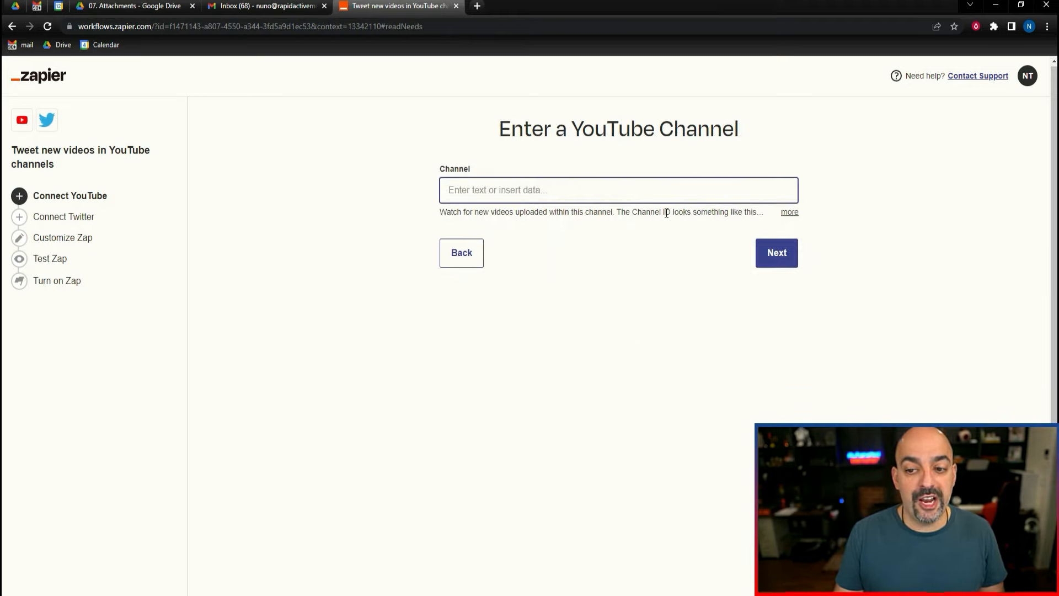
pyautogui.click(785, 215)
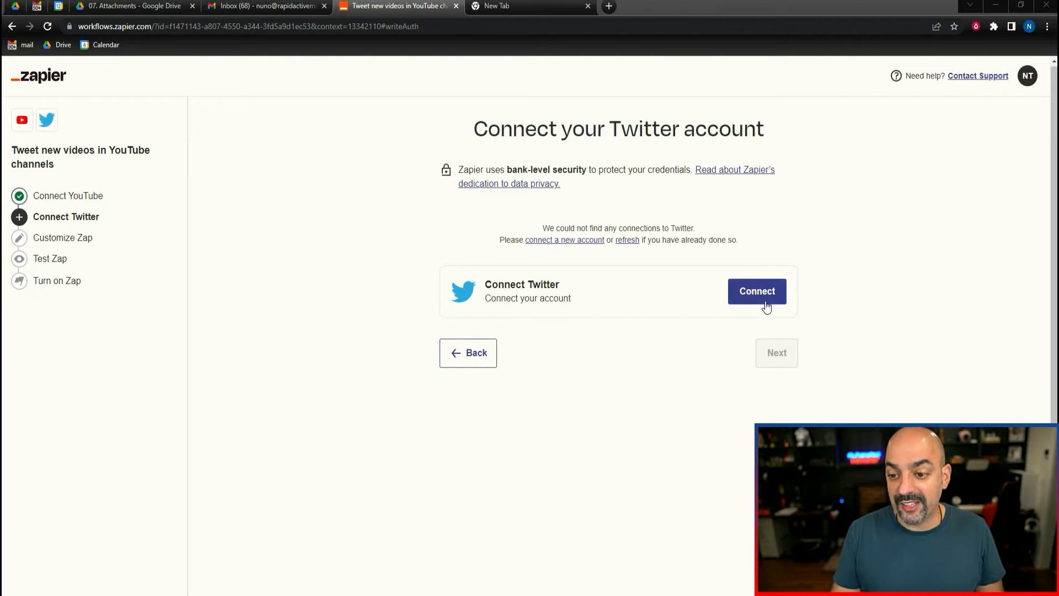
# Connect the Twitter account with Auto Follow kept at Yes, and continue to the field mapping.
pyautogui.click(766, 305)
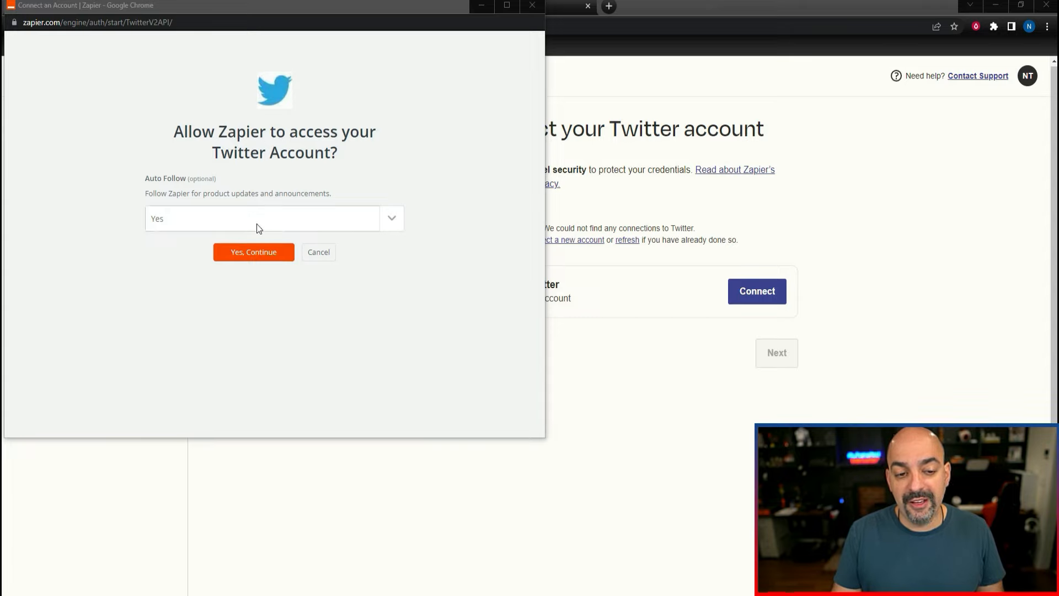
pyautogui.click(255, 253)
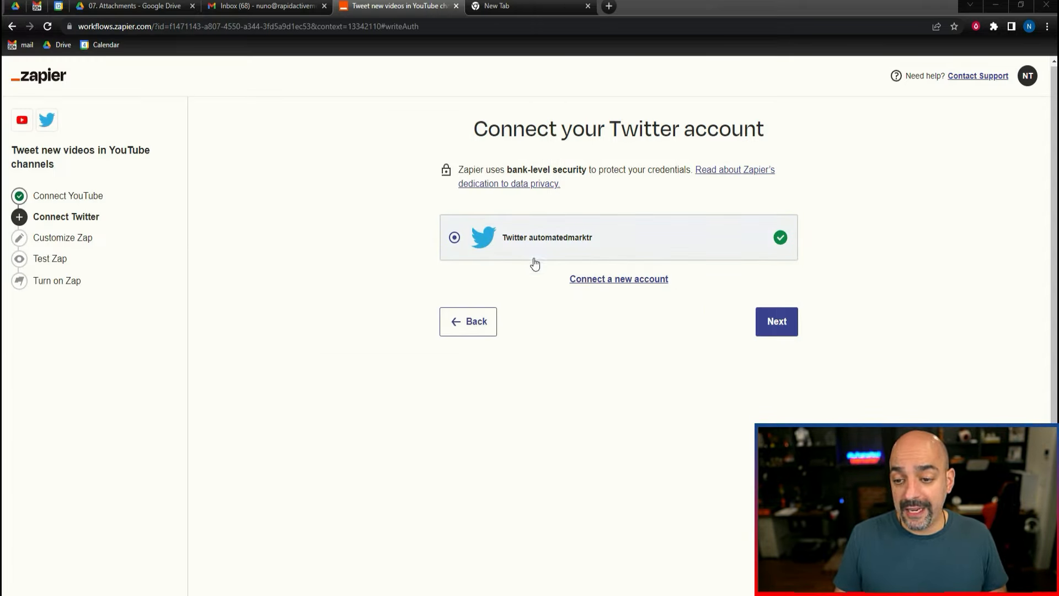
pyautogui.click(774, 329)
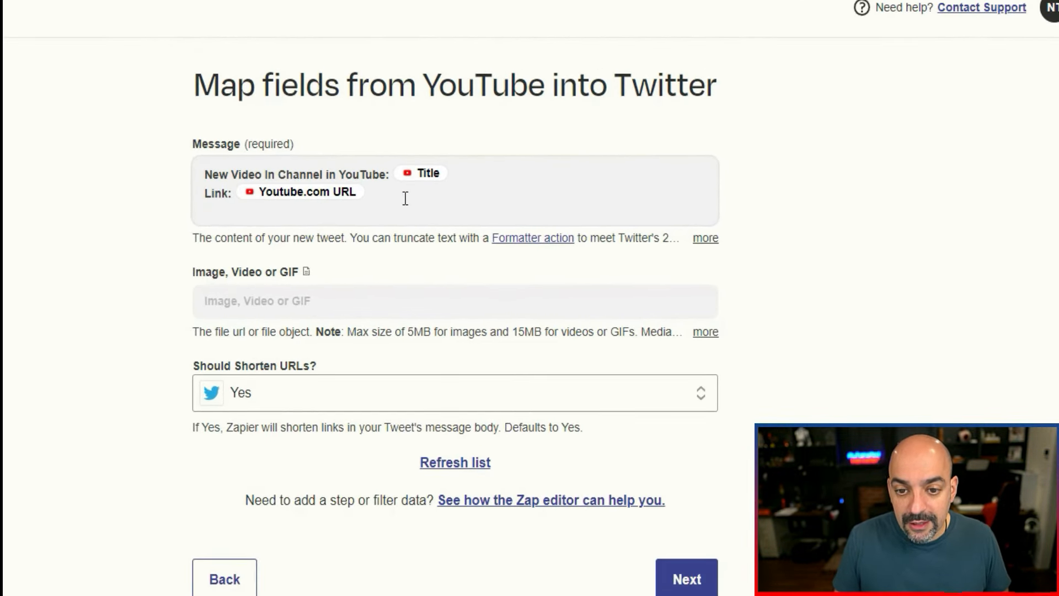
# Map the YouTube Thumbnails High Url element to the tweet's Image, Video or GIF field and proceed to the Zap test.
pyautogui.click(242, 300)
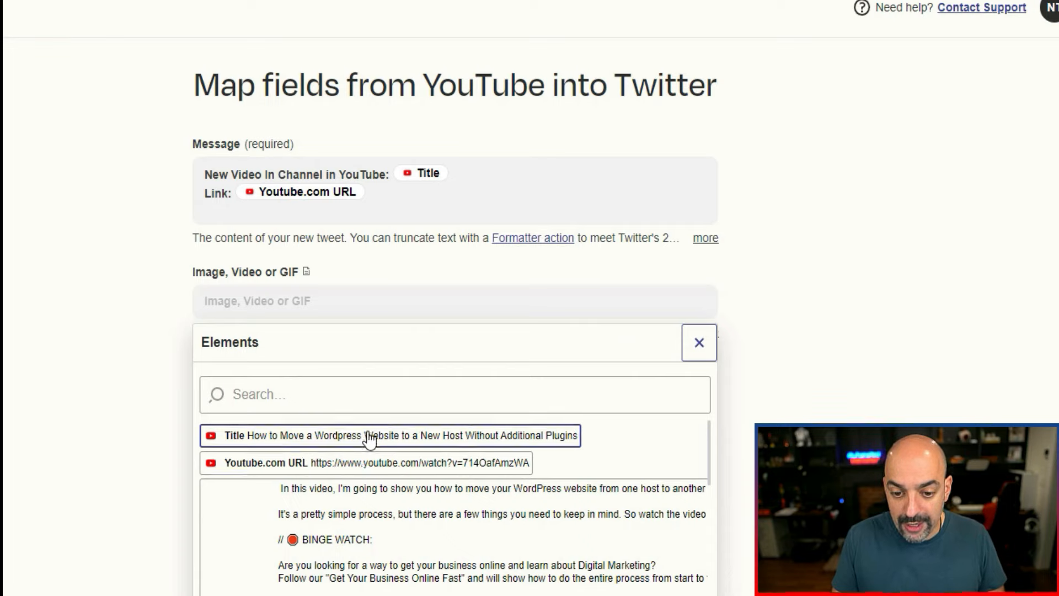
pyautogui.scroll(-5, 364, 496)
pyautogui.scroll(-3, 353, 511)
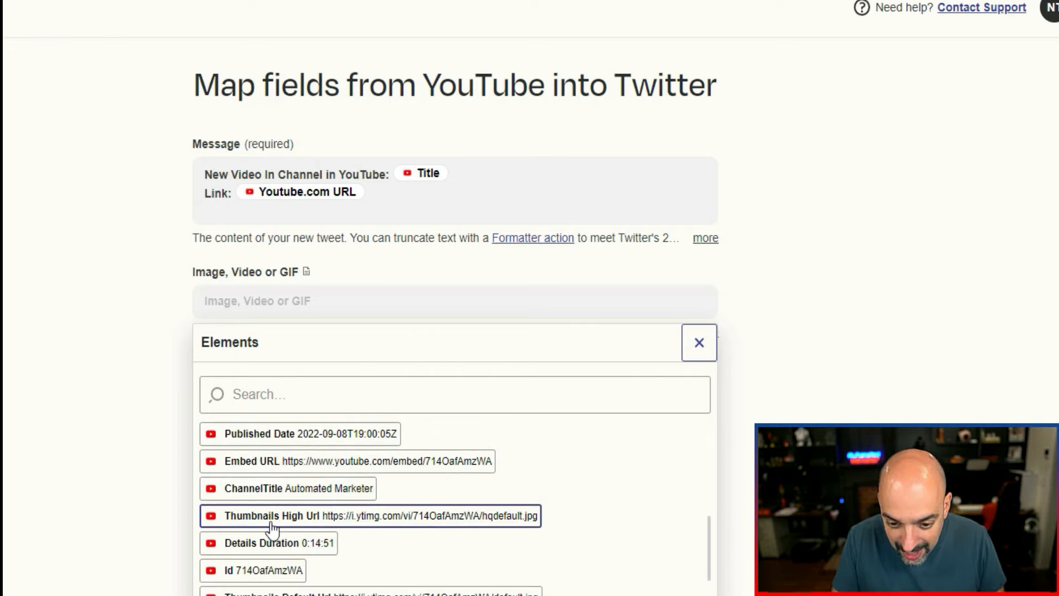
pyautogui.click(346, 519)
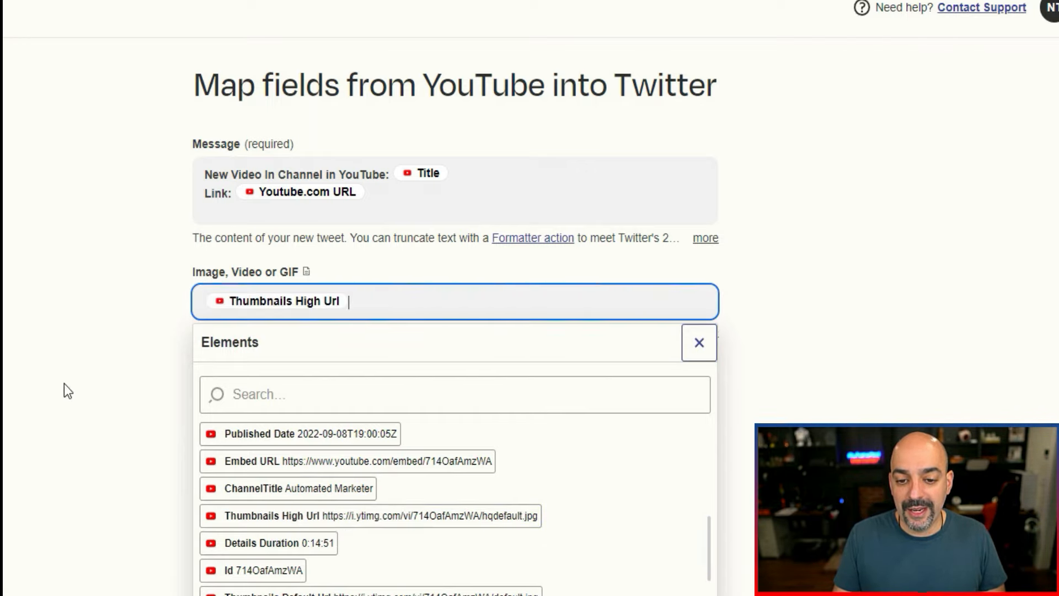
pyautogui.click(55, 374)
pyautogui.click(704, 577)
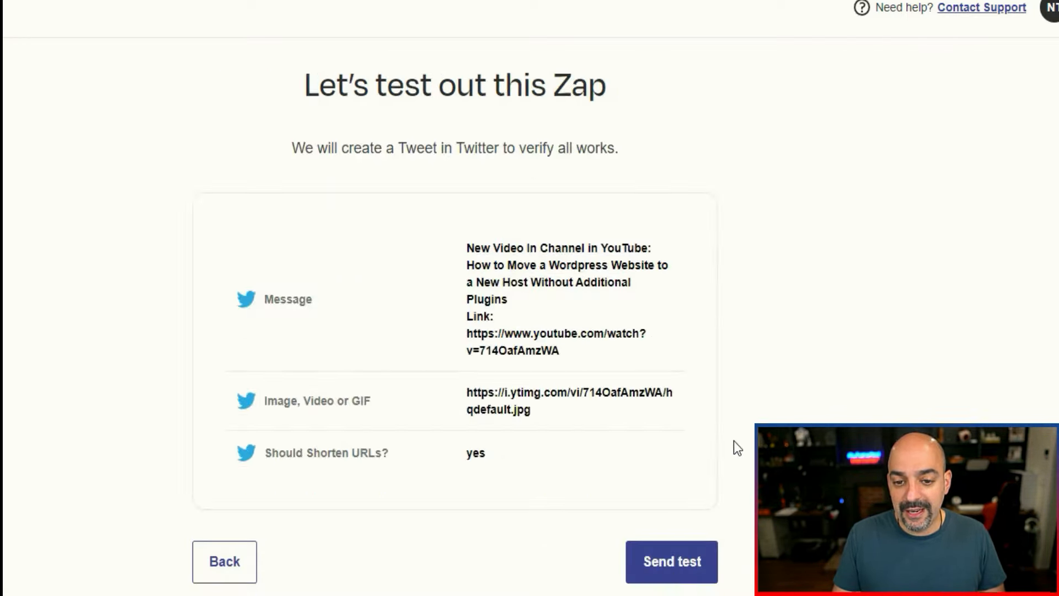
# Send the test tweet for the YouTube-to-Twitter Zap and turn the Zap on.
pyautogui.click(651, 563)
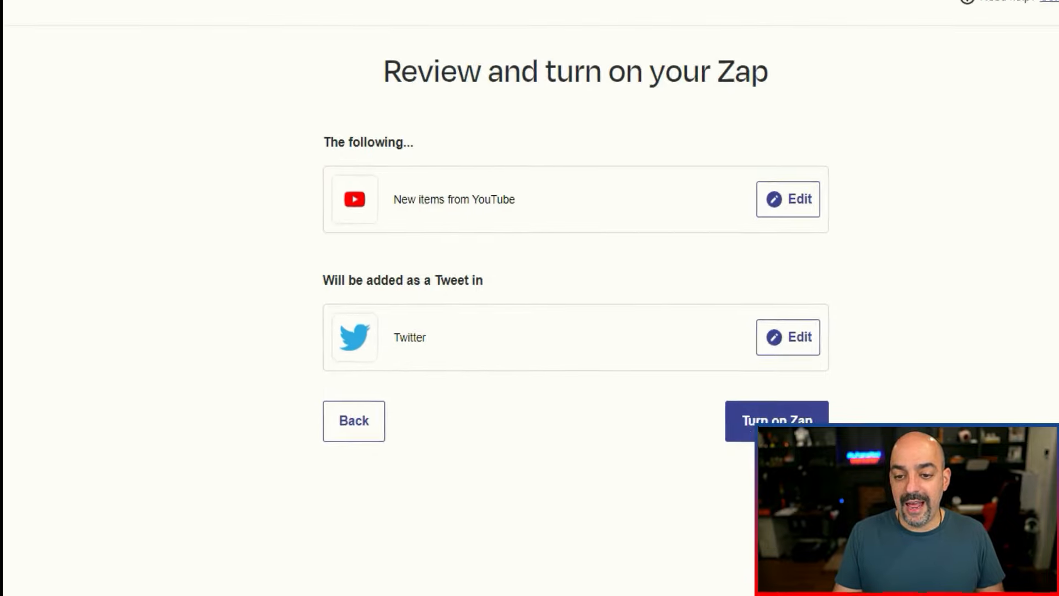
pyautogui.click(780, 418)
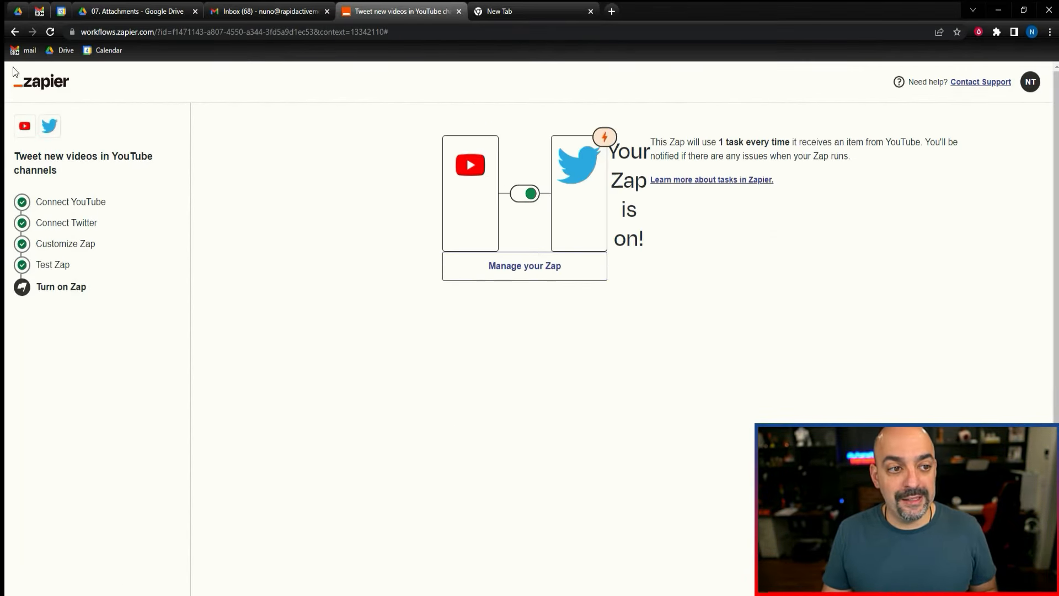
# Return to the dashboard, open the Explore page and look through the top apps in the CRM category.
pyautogui.click(48, 87)
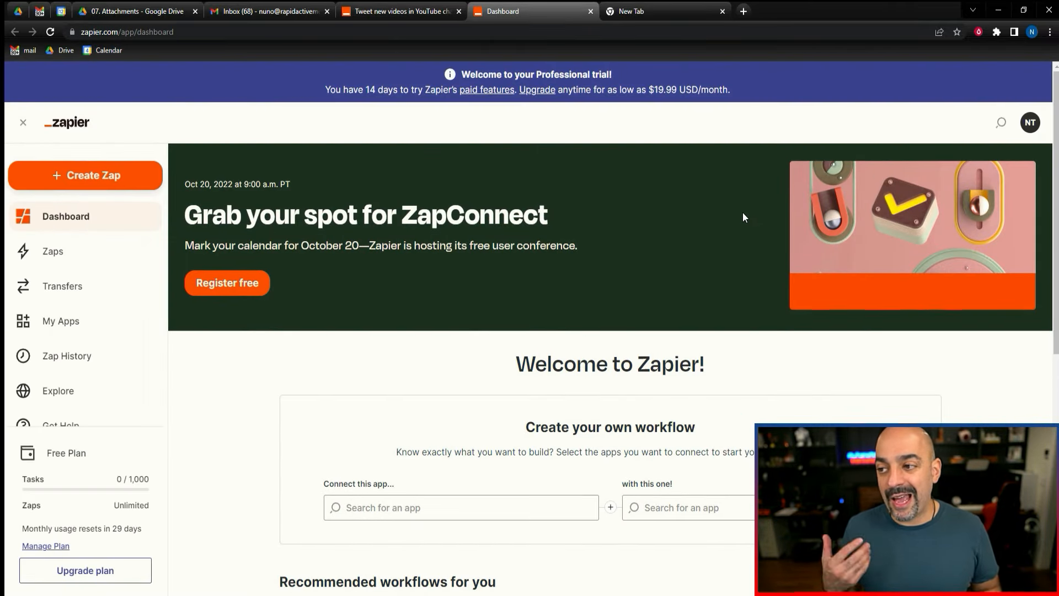
pyautogui.click(104, 391)
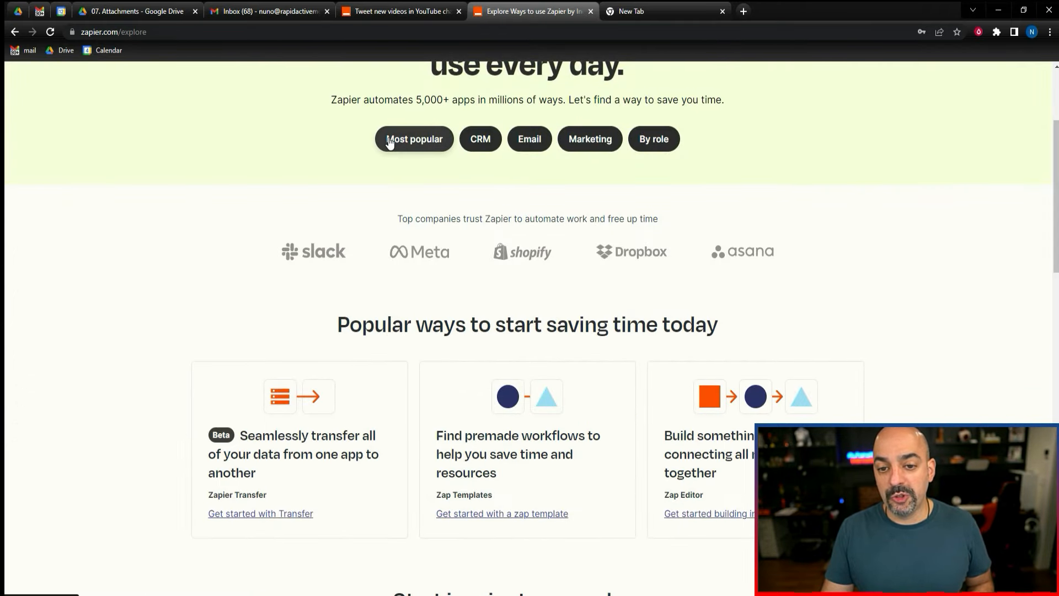
pyautogui.click(480, 142)
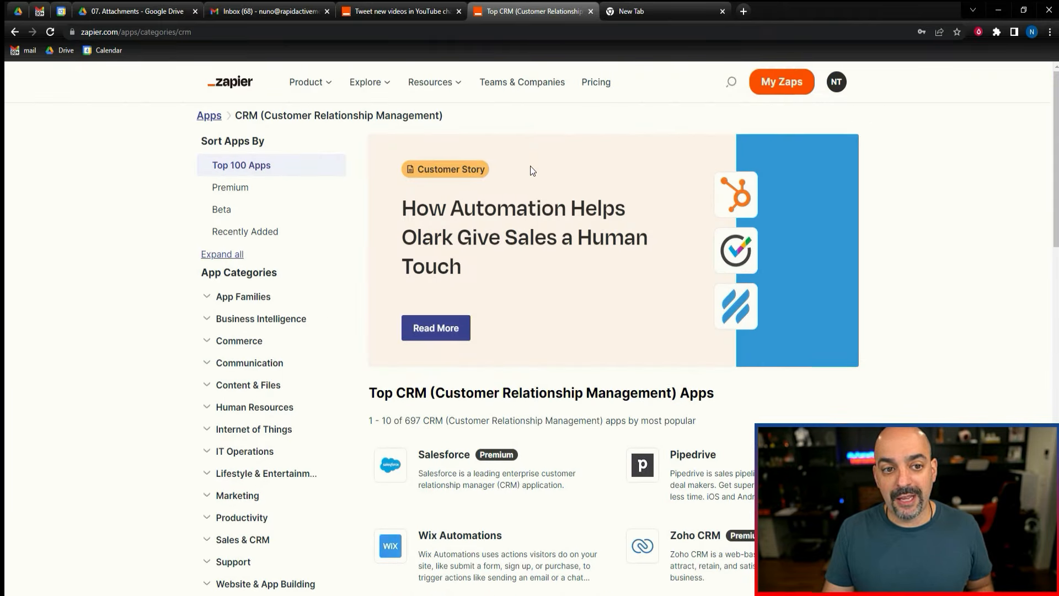
pyautogui.scroll(-5, 546, 248)
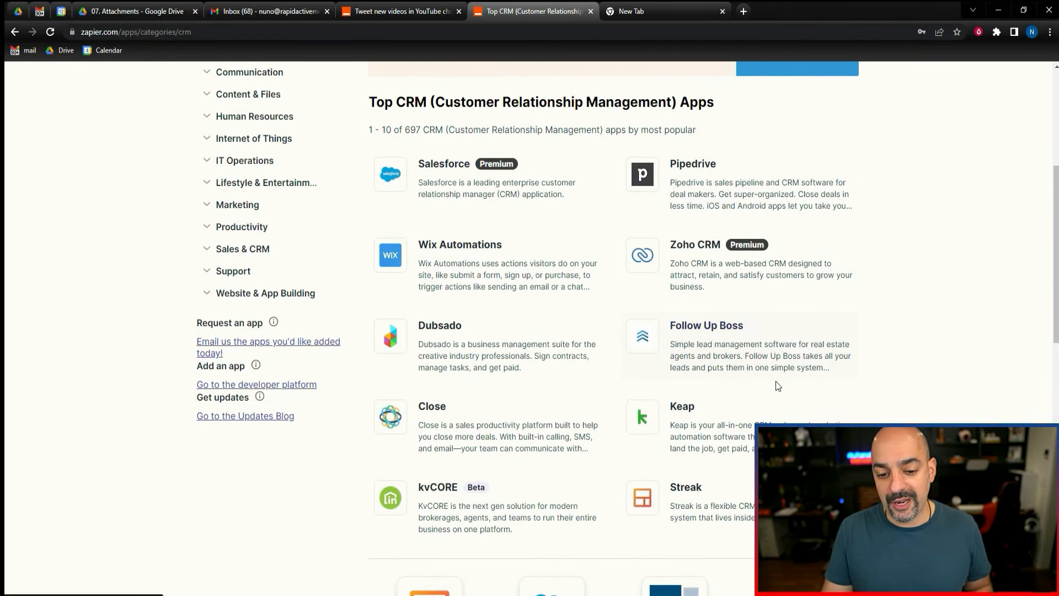
pyautogui.scroll(5, 614, 323)
# Go back to the Explore page, open the Email category and look through its top apps and the category list.
pyautogui.click(13, 32)
pyautogui.click(537, 309)
pyautogui.scroll(-4, 548, 277)
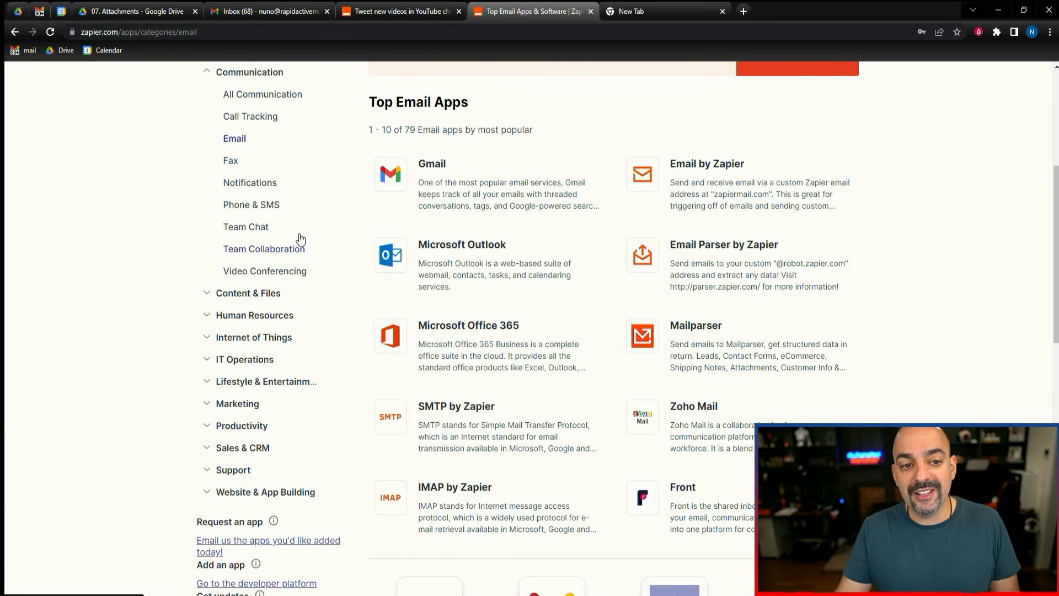
pyautogui.scroll(1, 261, 277)
pyautogui.scroll(3, 261, 278)
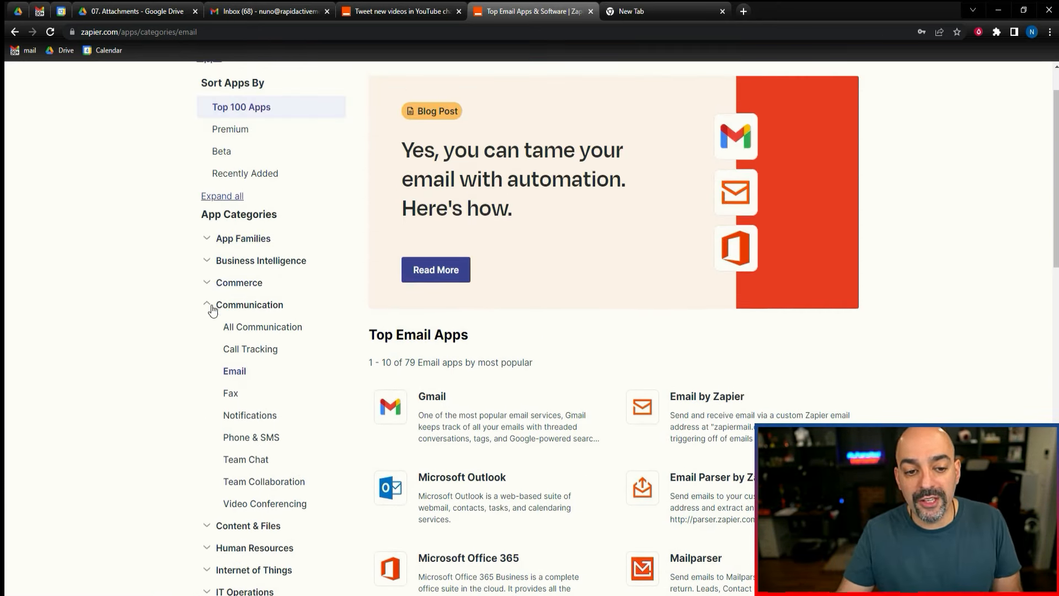
pyautogui.scroll(-4, 234, 375)
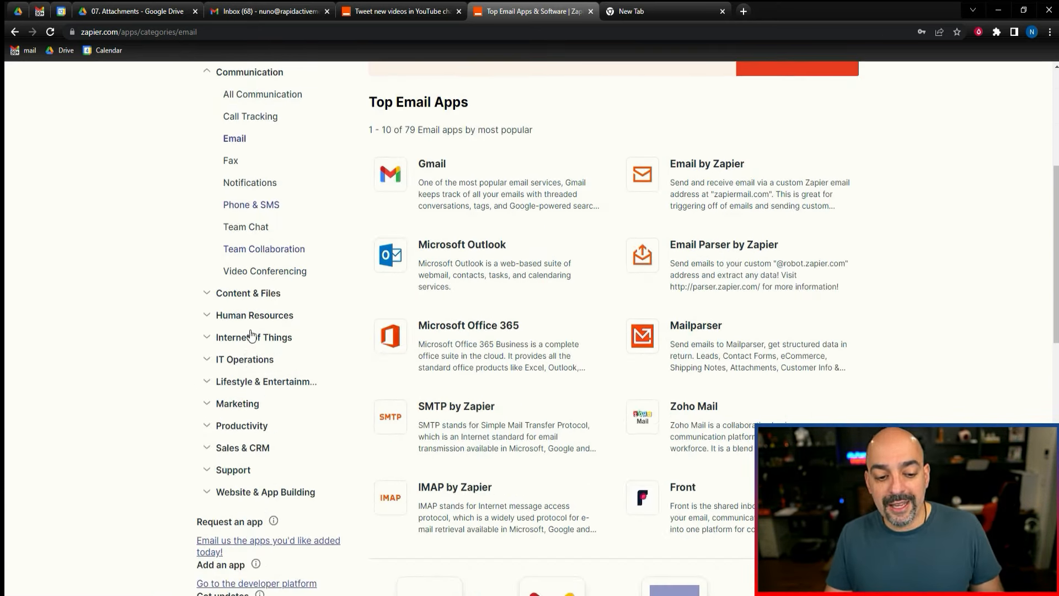
# Expand the Marketing category and look through the top apps under All Marketing.
pyautogui.click(246, 411)
pyautogui.click(259, 429)
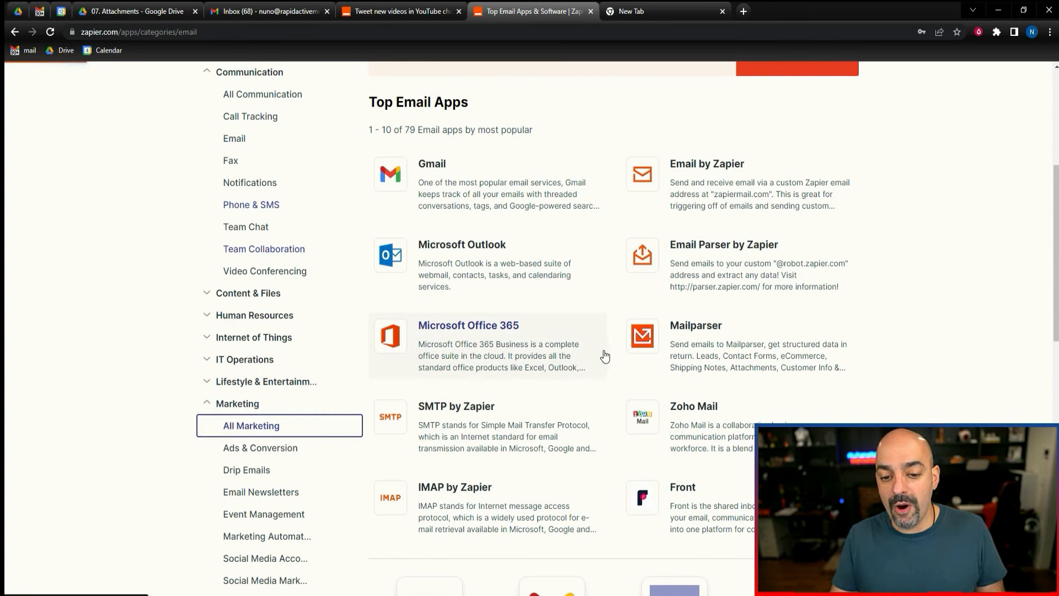
pyautogui.scroll(-3, 720, 373)
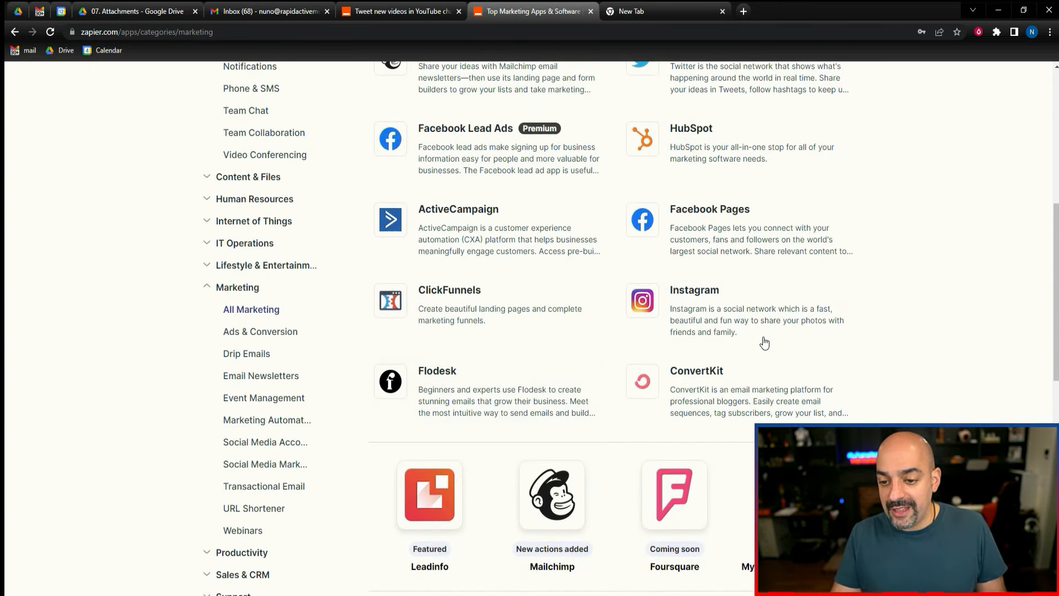
pyautogui.scroll(4, 749, 353)
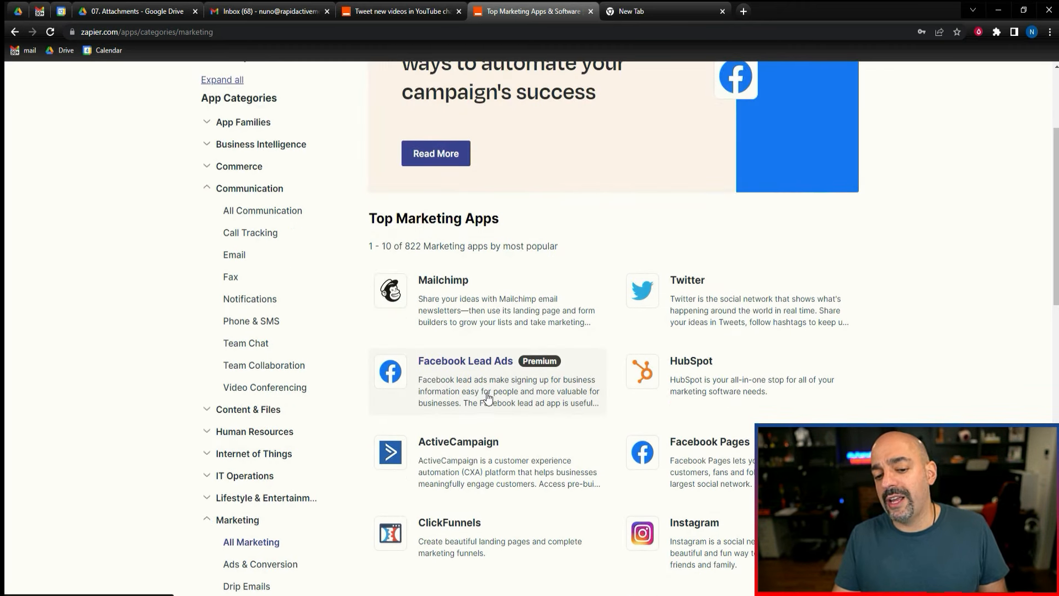
# View Instagram's pairing apps in its overview, close it and look through the rest of the marketing app list.
pyautogui.scroll(-3, 756, 370)
pyautogui.click(800, 333)
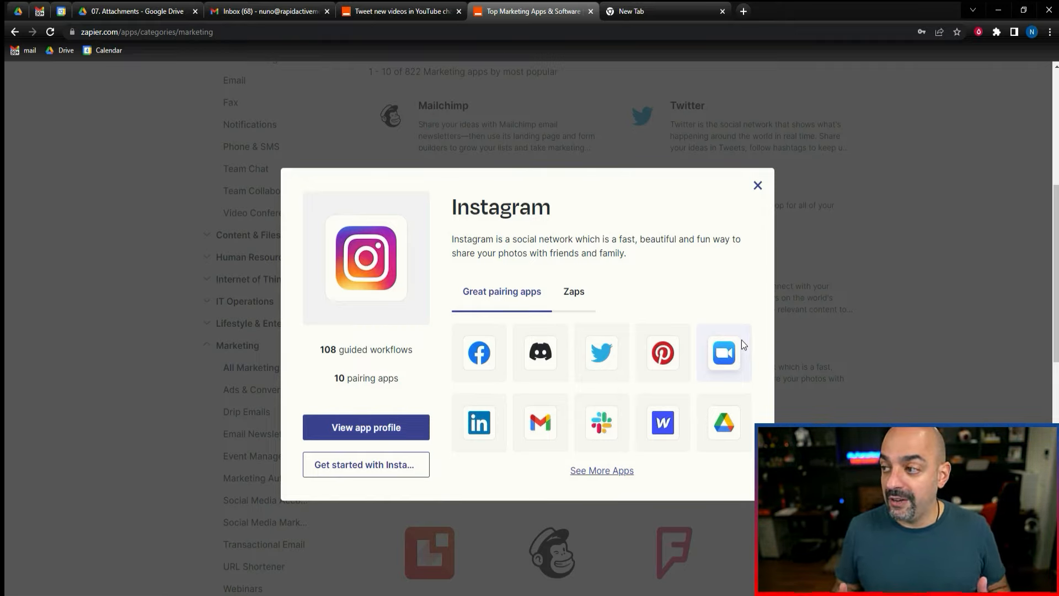
pyautogui.click(758, 186)
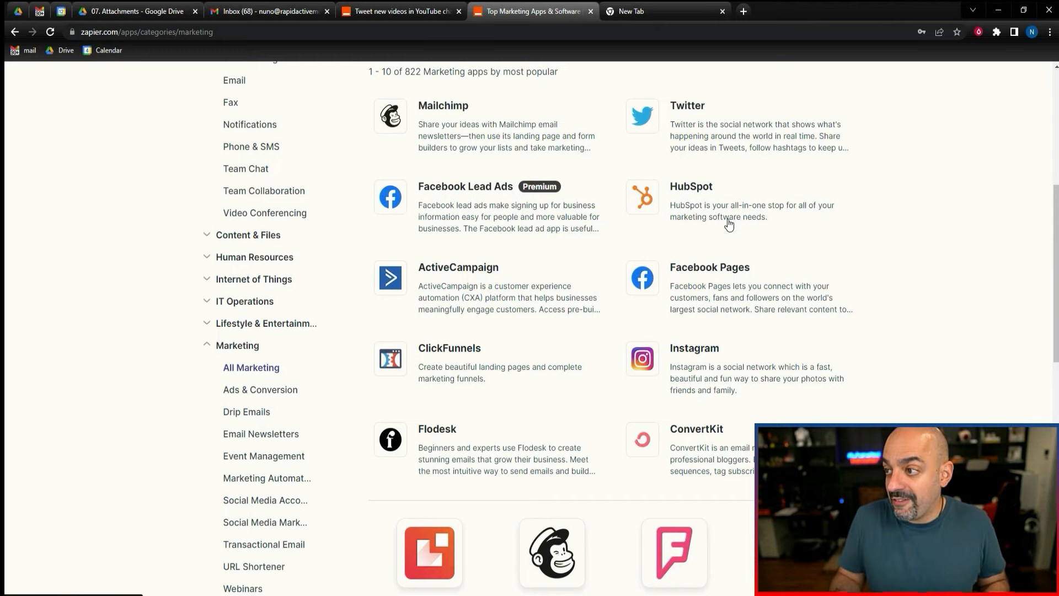
pyautogui.scroll(-10, 728, 222)
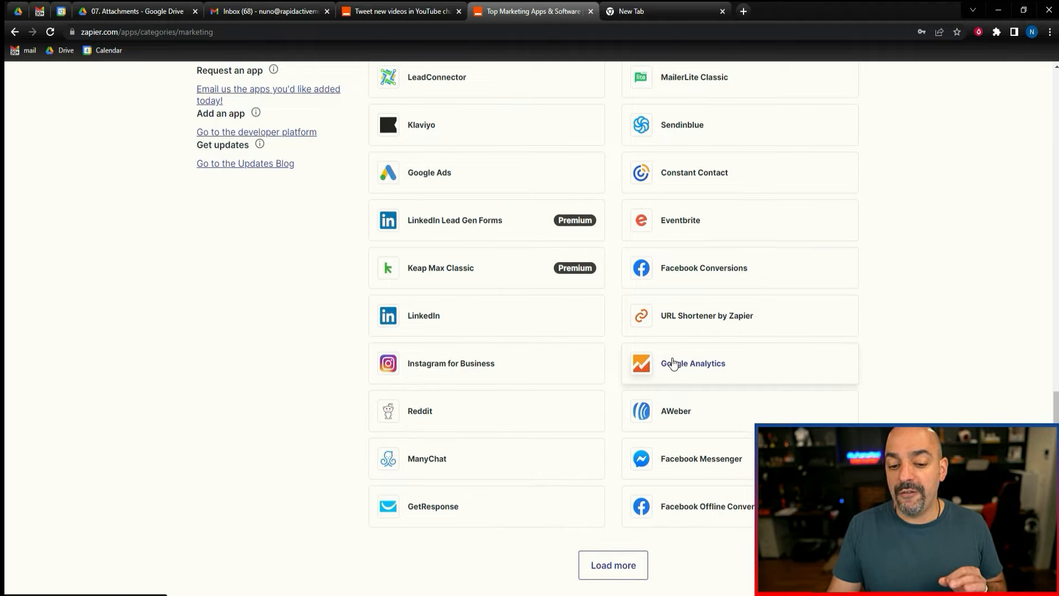
pyautogui.scroll(5, 670, 353)
pyautogui.scroll(5, 669, 346)
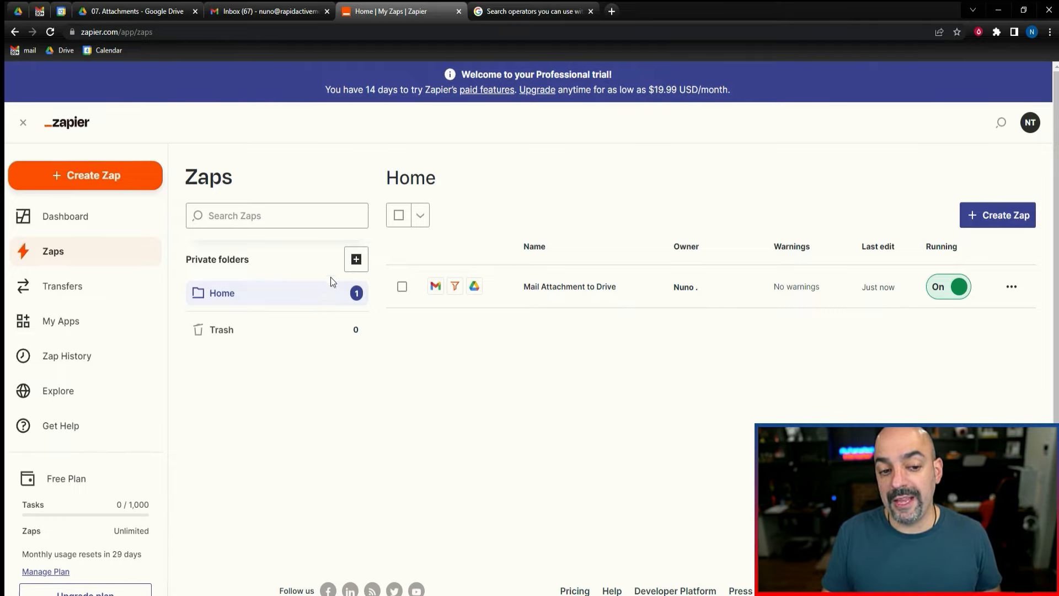
# Add a new private folder titled Google Workspace on the Zaps page.
pyautogui.click(264, 297)
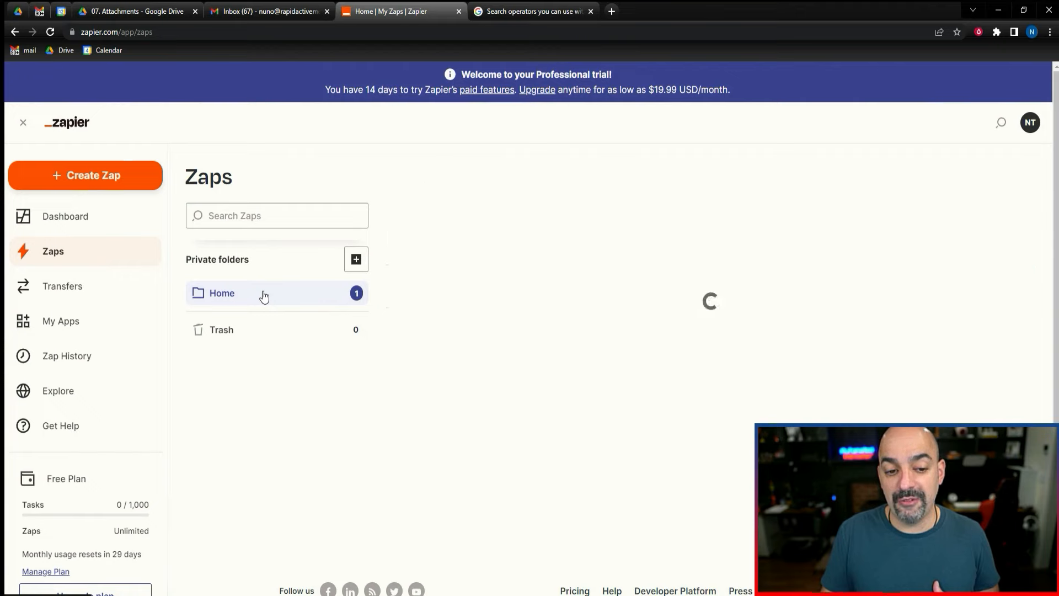
pyautogui.click(355, 260)
pyautogui.write('Google Workspace')
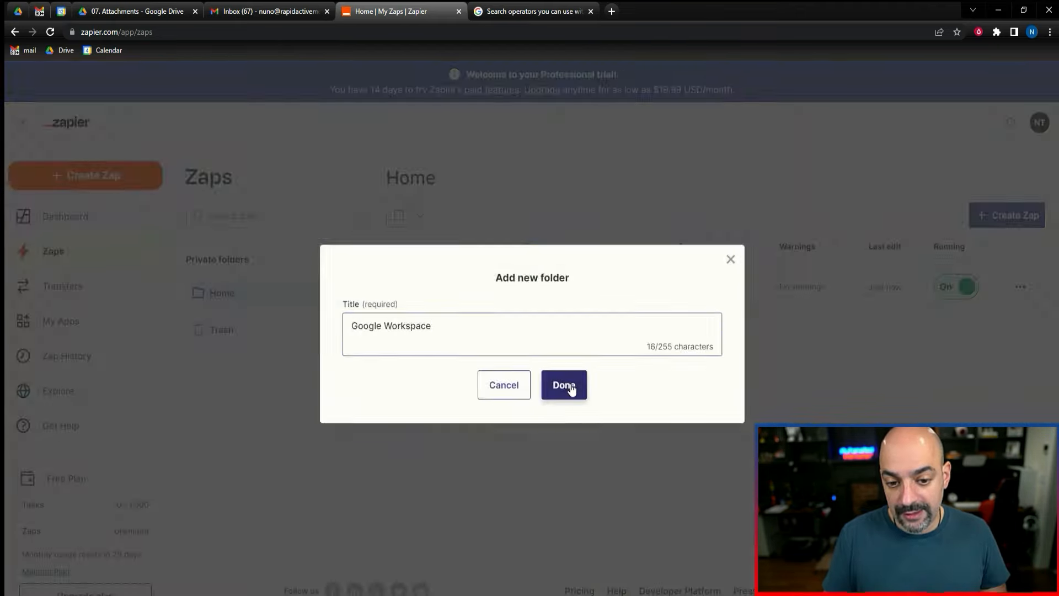
pyautogui.click(571, 381)
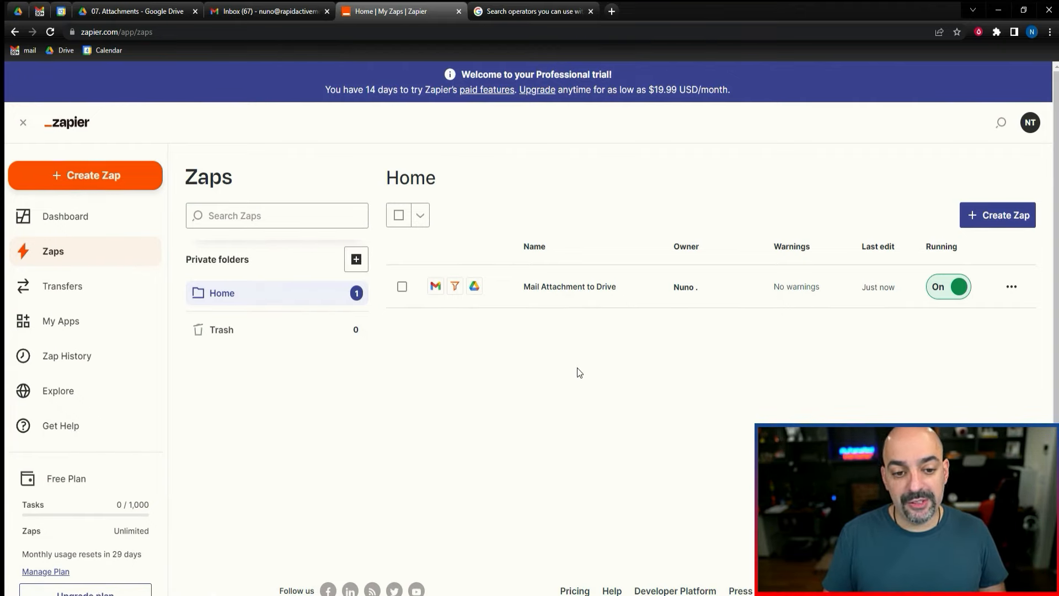
# Move the Mail Attachment to Drive Zap from the Home folder into the Google Workspace folder.
pyautogui.click(302, 302)
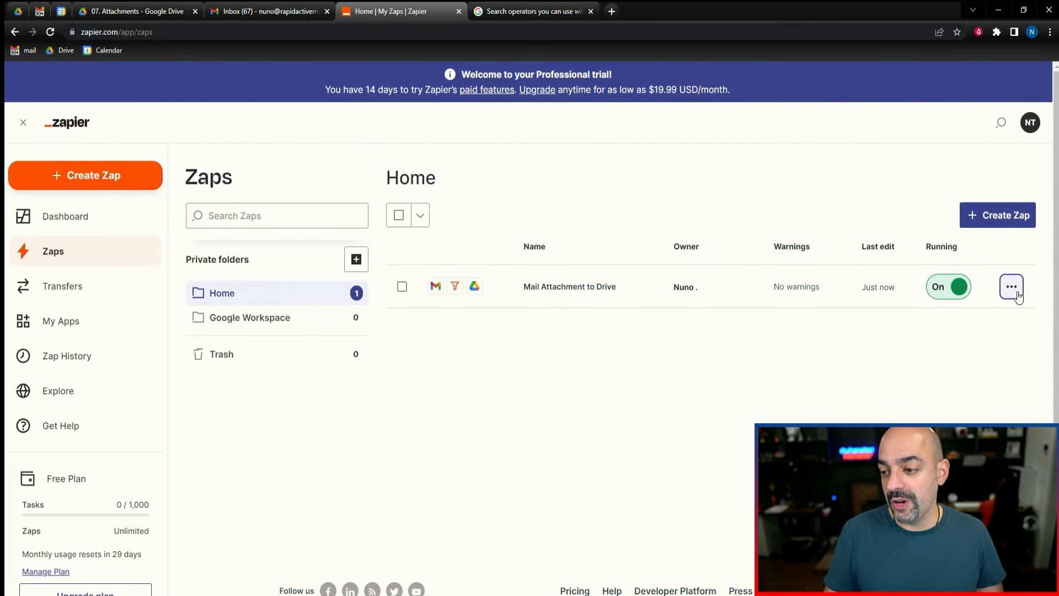
pyautogui.click(1011, 287)
pyautogui.click(932, 449)
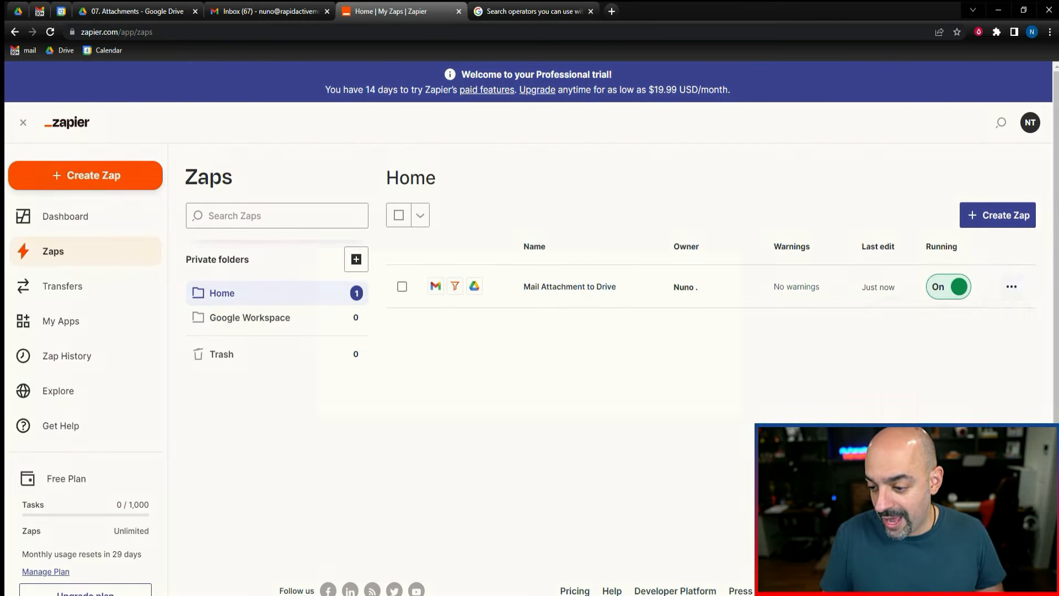
pyautogui.click(452, 339)
pyautogui.click(418, 375)
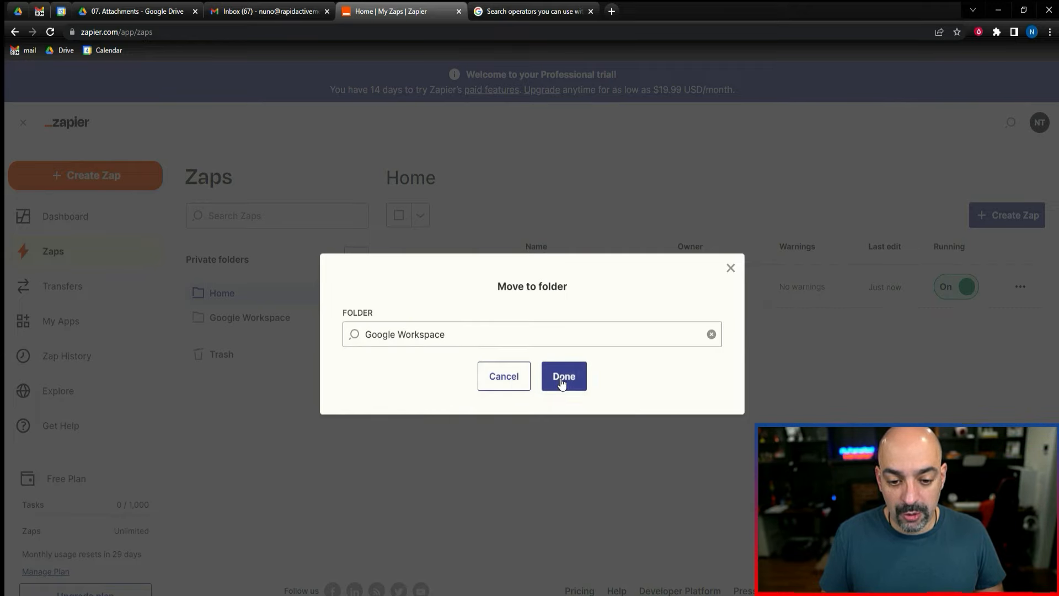
pyautogui.click(562, 376)
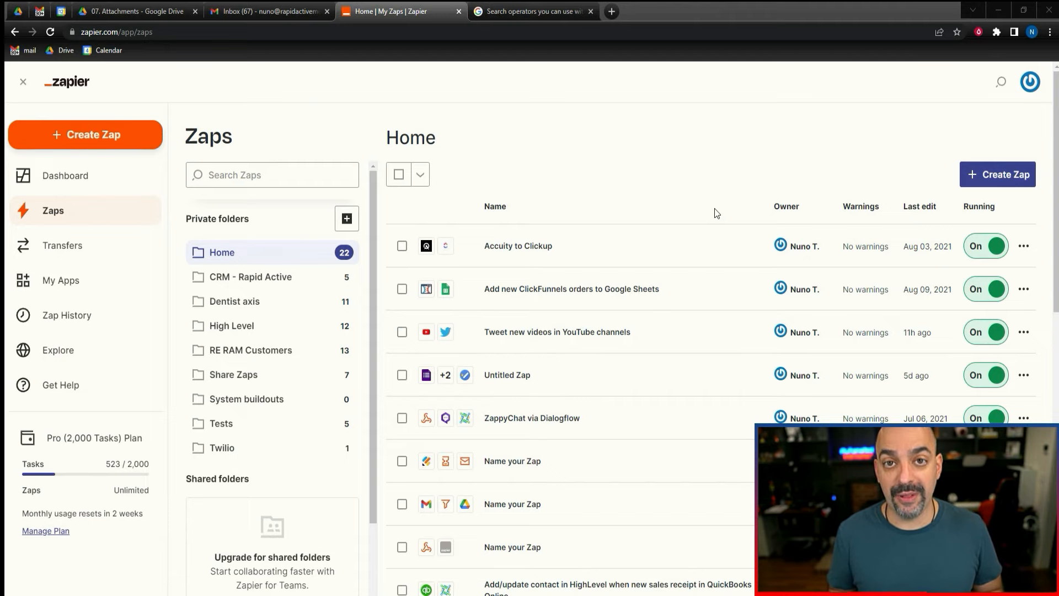
# Create a new Zap in the Share Zaps folder with Google Forms' New Form Response event as its trigger.
pyautogui.click(234, 374)
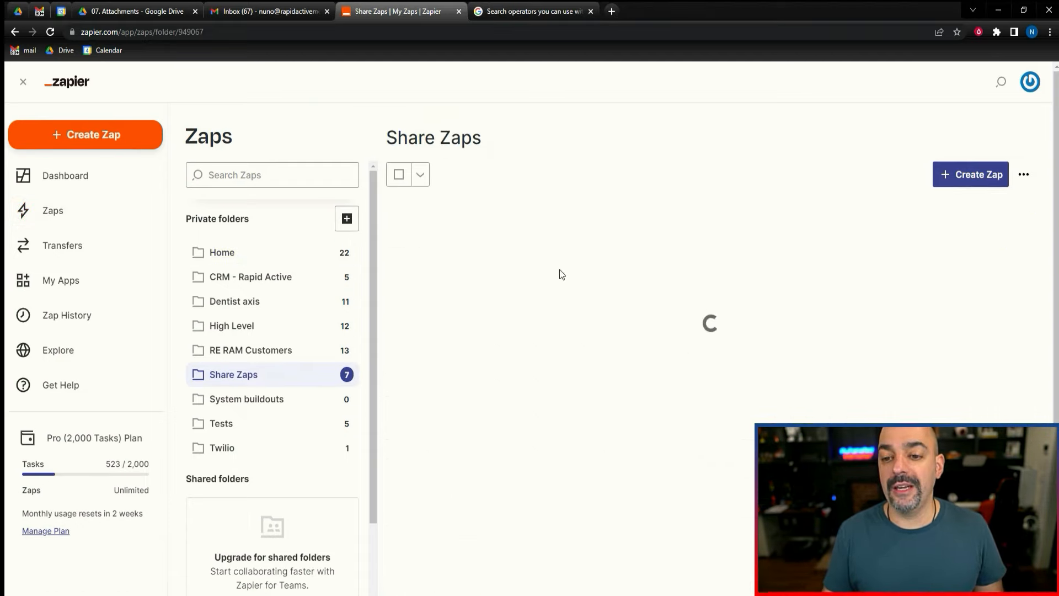
pyautogui.click(977, 175)
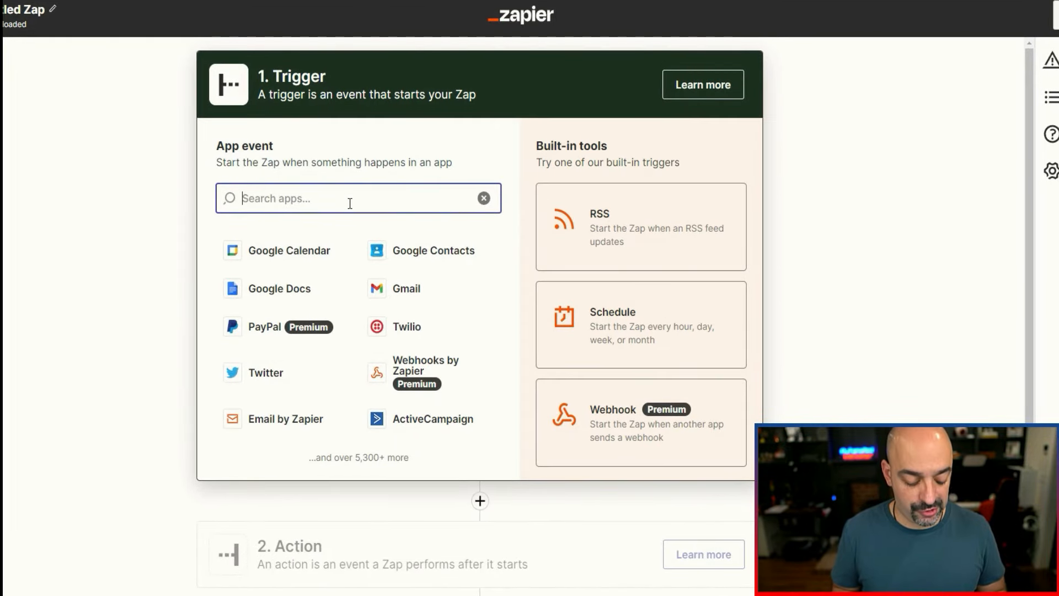
pyautogui.write('google')
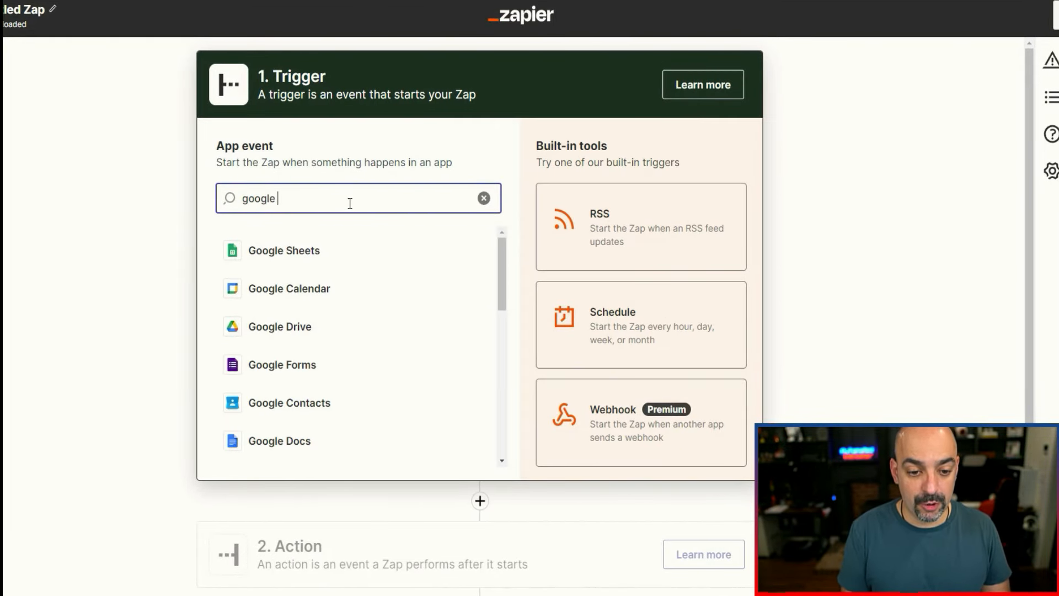
pyautogui.click(321, 364)
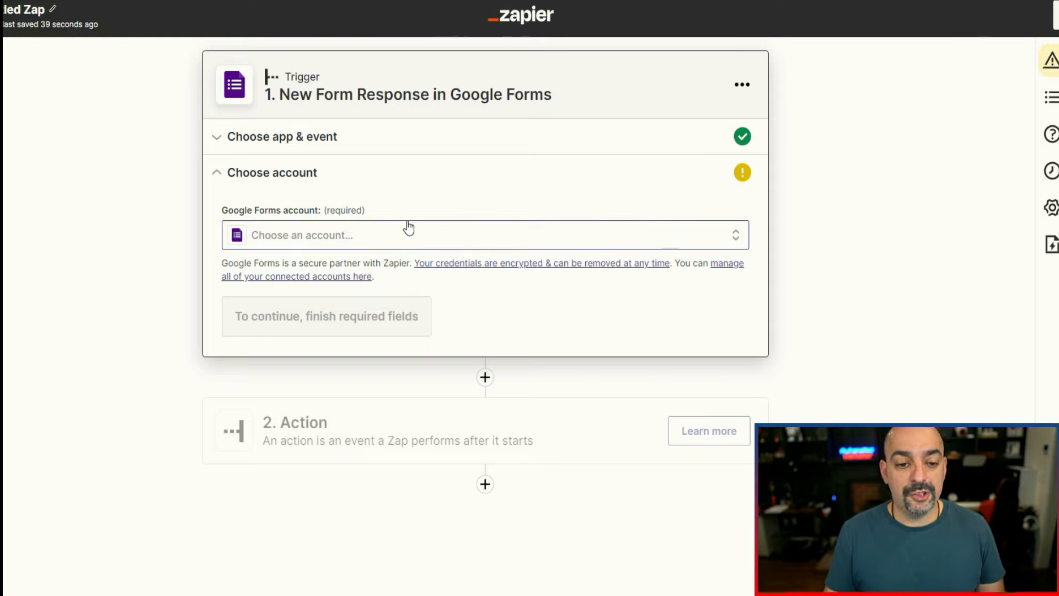
# Select the already connected Google Forms account for the trigger and continue to the trigger setup.
pyautogui.click(434, 241)
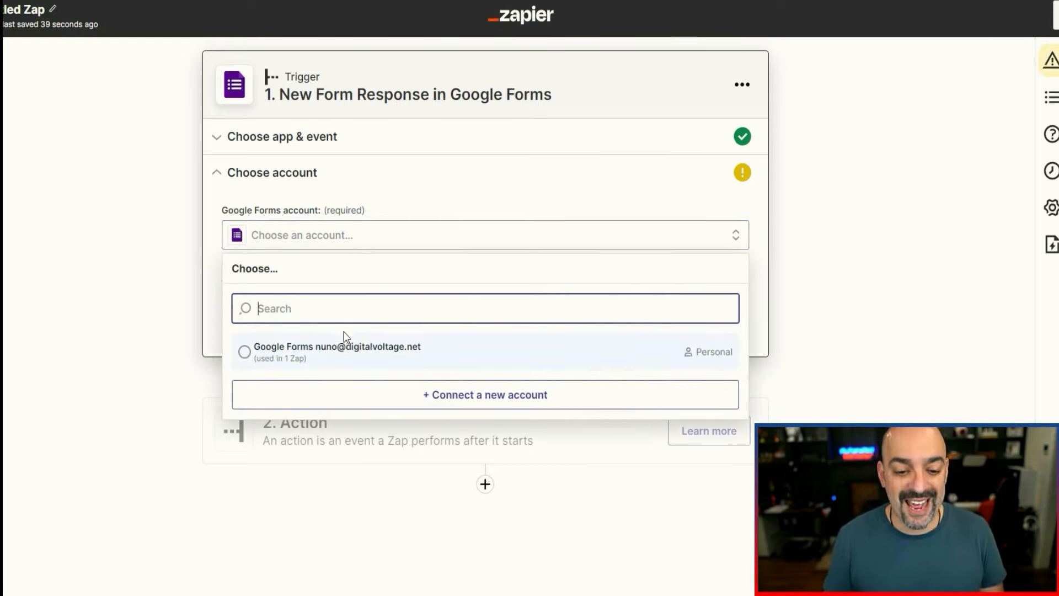
pyautogui.click(348, 356)
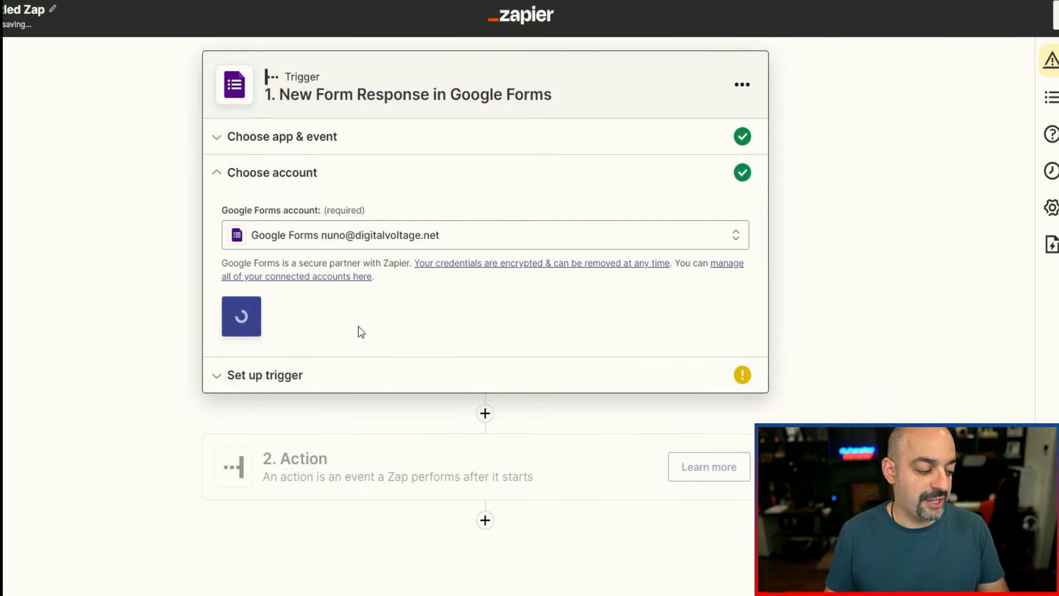
pyautogui.click(244, 329)
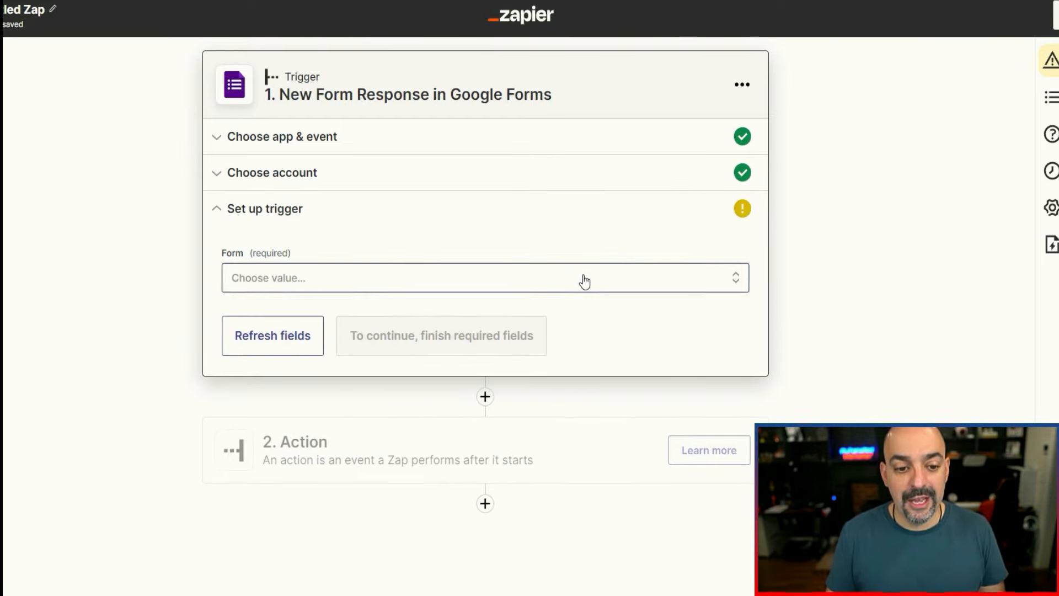
# Set the trigger's form to New Employee Application, test the trigger and review the retrieved form response.
pyautogui.click(584, 281)
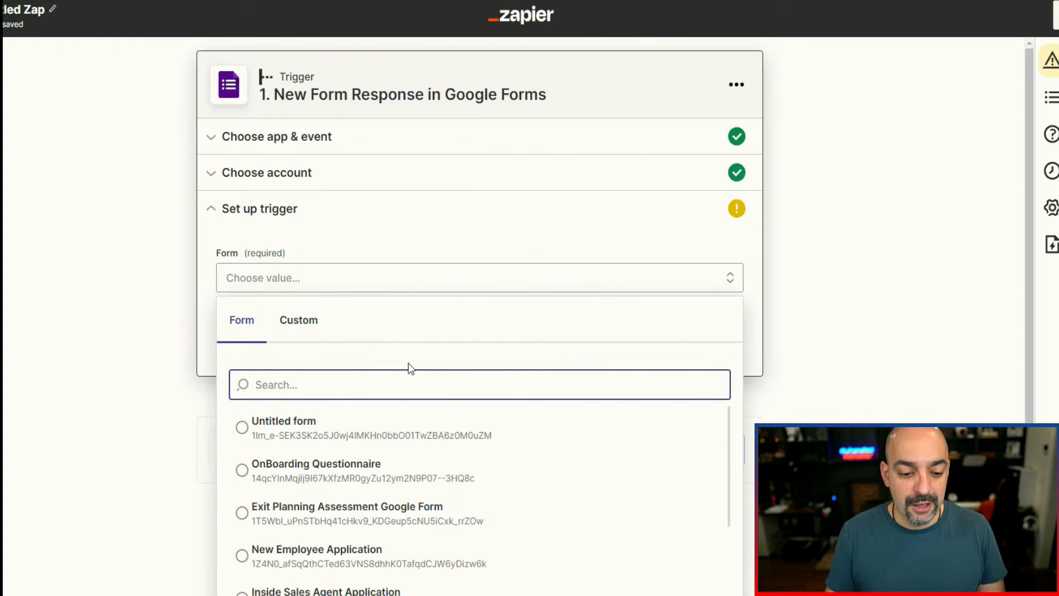
pyautogui.scroll(-1, 411, 441)
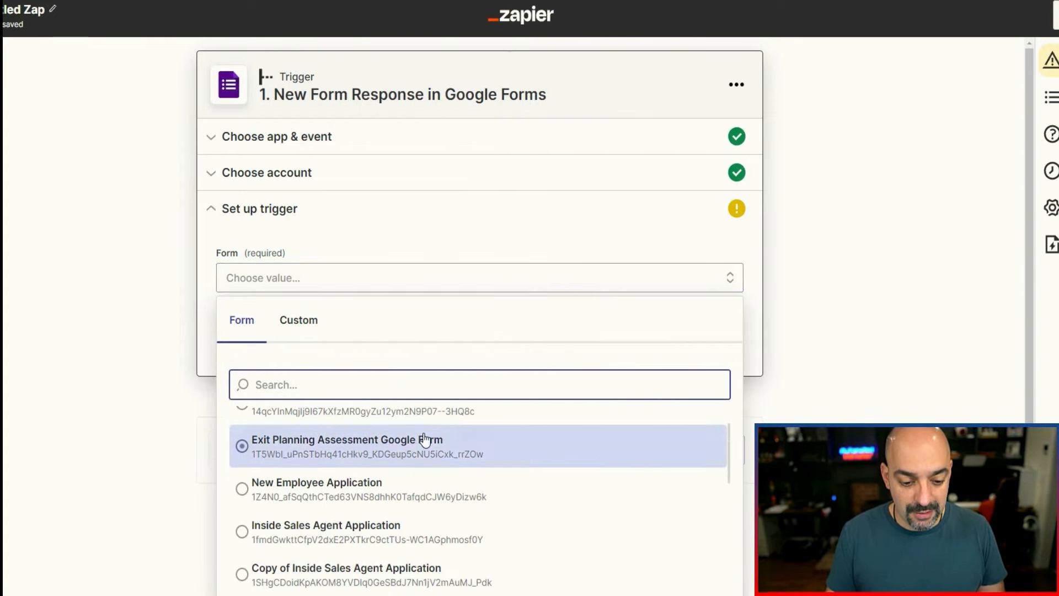
pyautogui.click(408, 497)
pyautogui.click(390, 346)
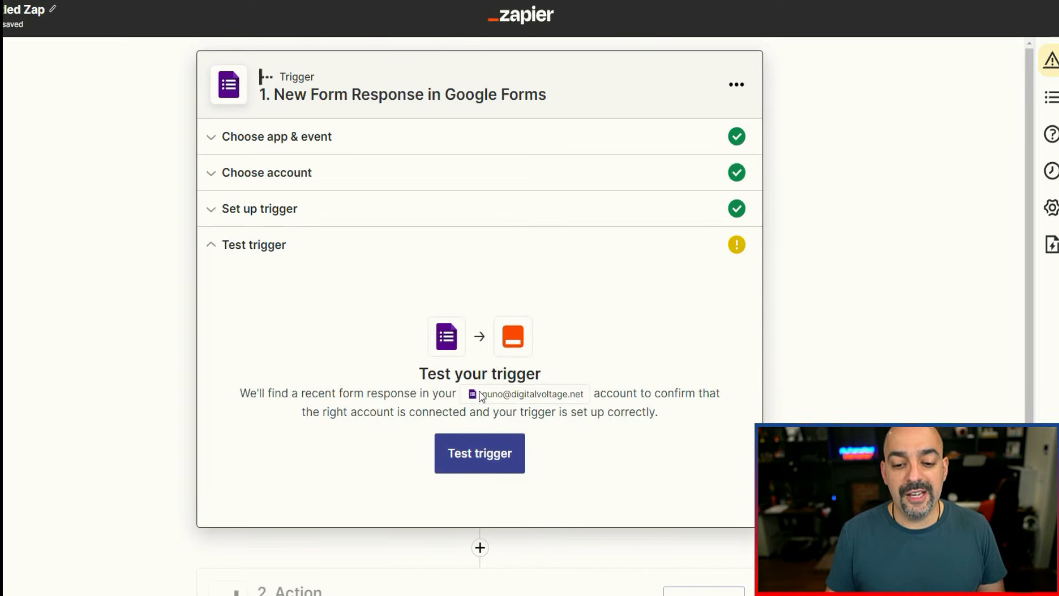
pyautogui.click(499, 455)
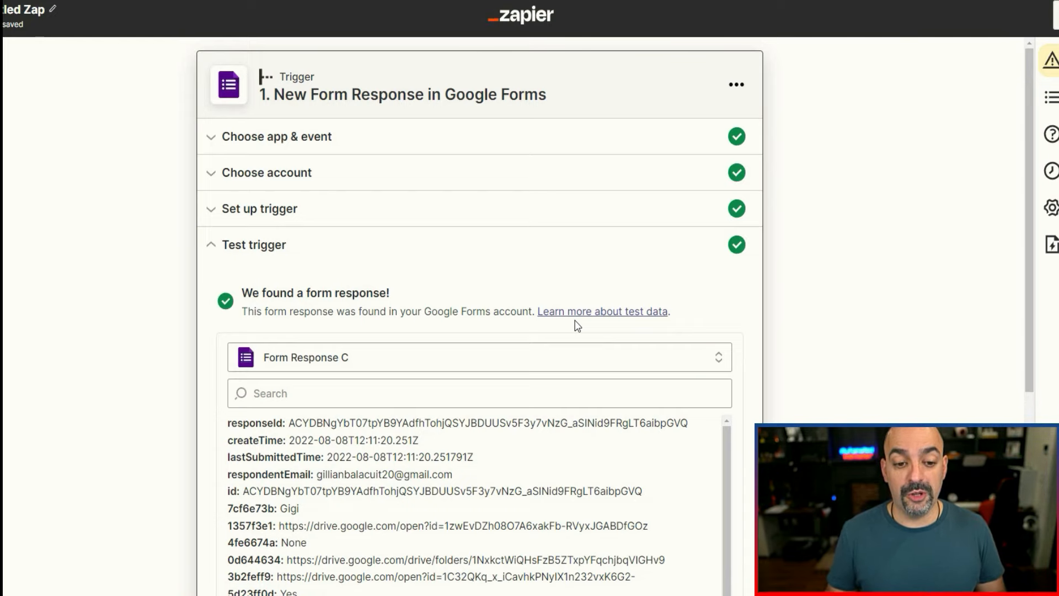
pyautogui.scroll(-3, 241, 290)
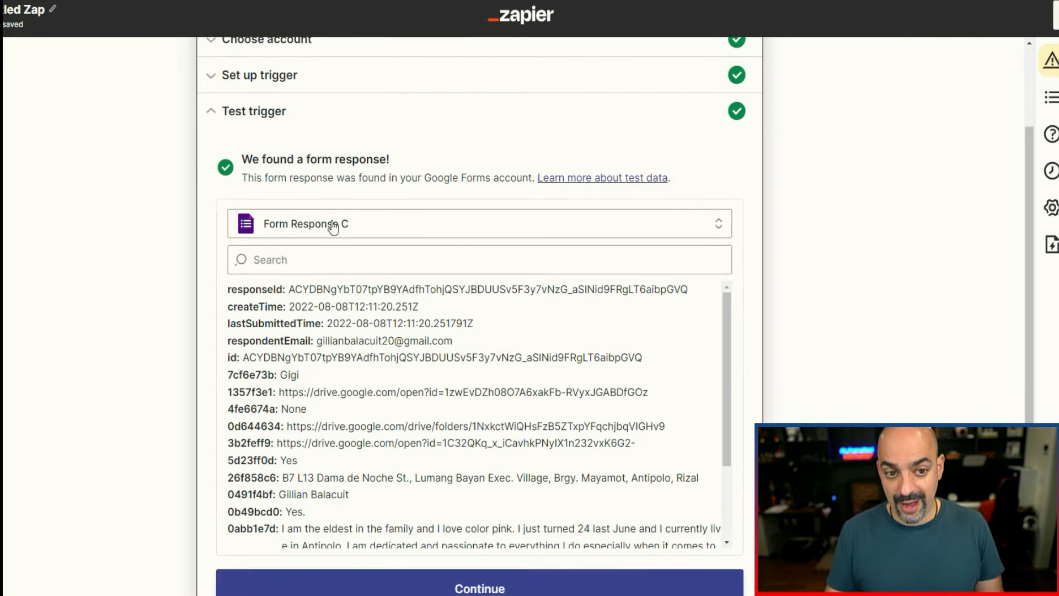
# Continue past the trigger test and add a Slack action with the Send Channel Message event.
pyautogui.click(495, 588)
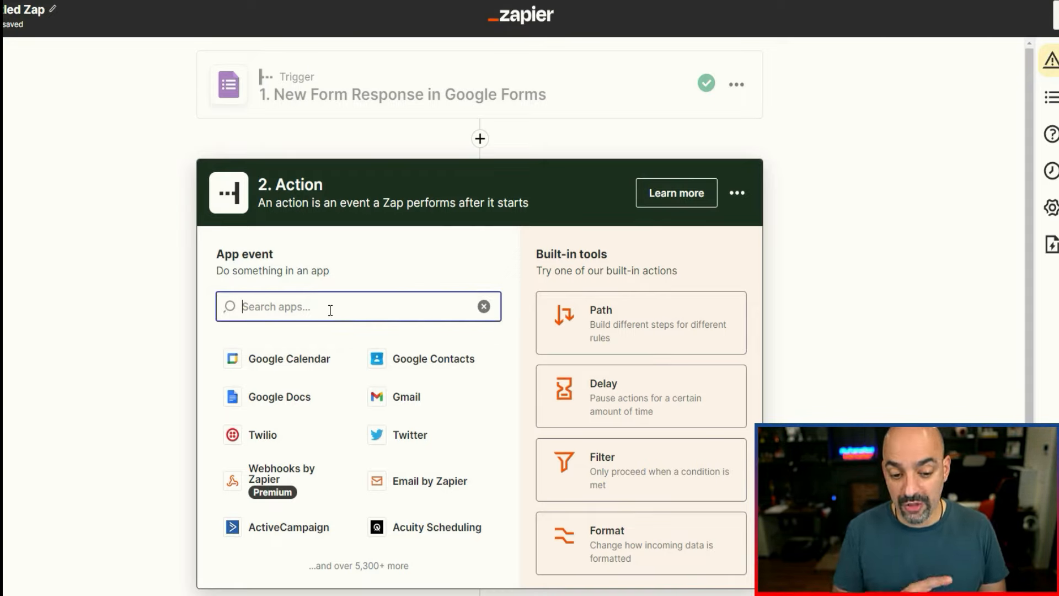
pyautogui.write('slacx')
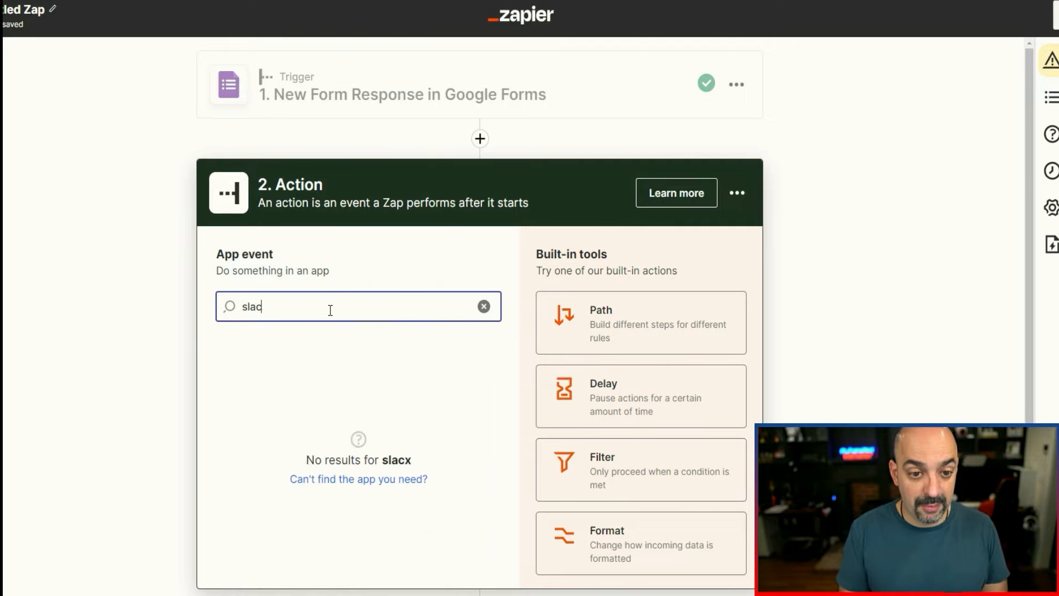
pyautogui.press('BackSpace')
pyautogui.write('k')
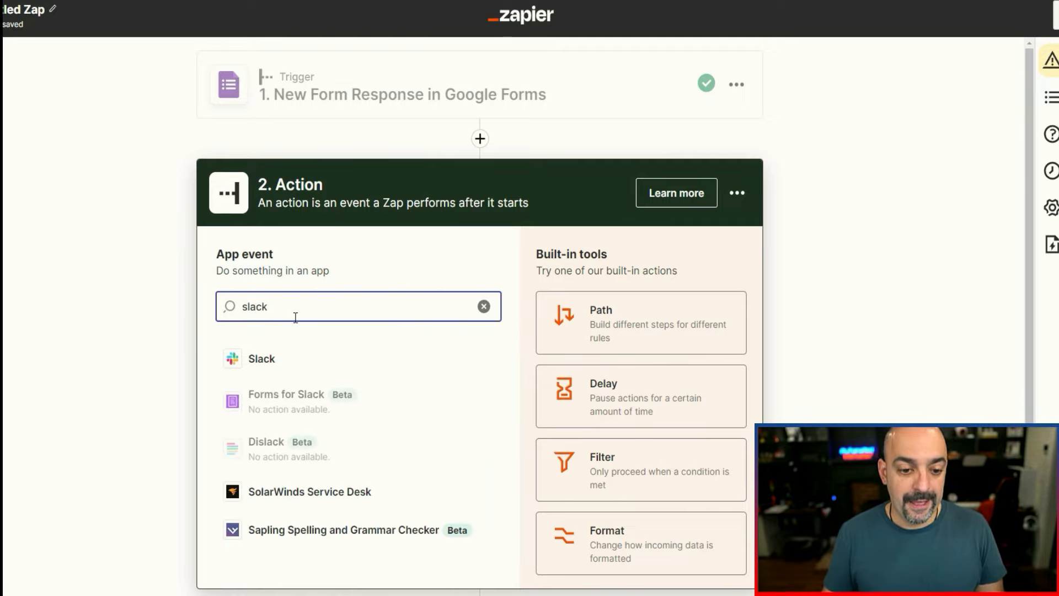
pyautogui.click(336, 363)
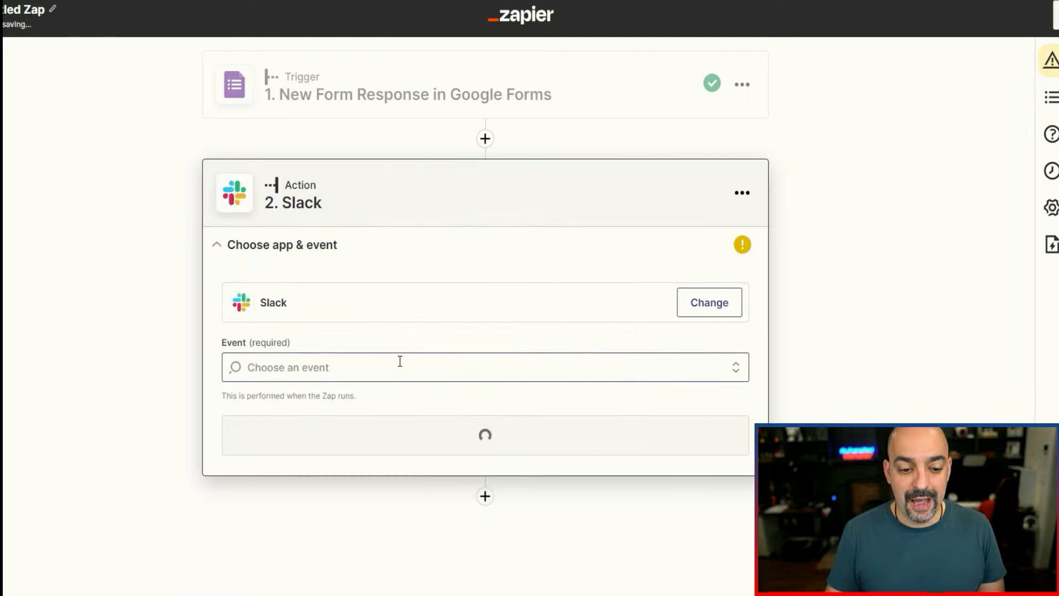
pyautogui.click(400, 362)
pyautogui.scroll(-3, 406, 440)
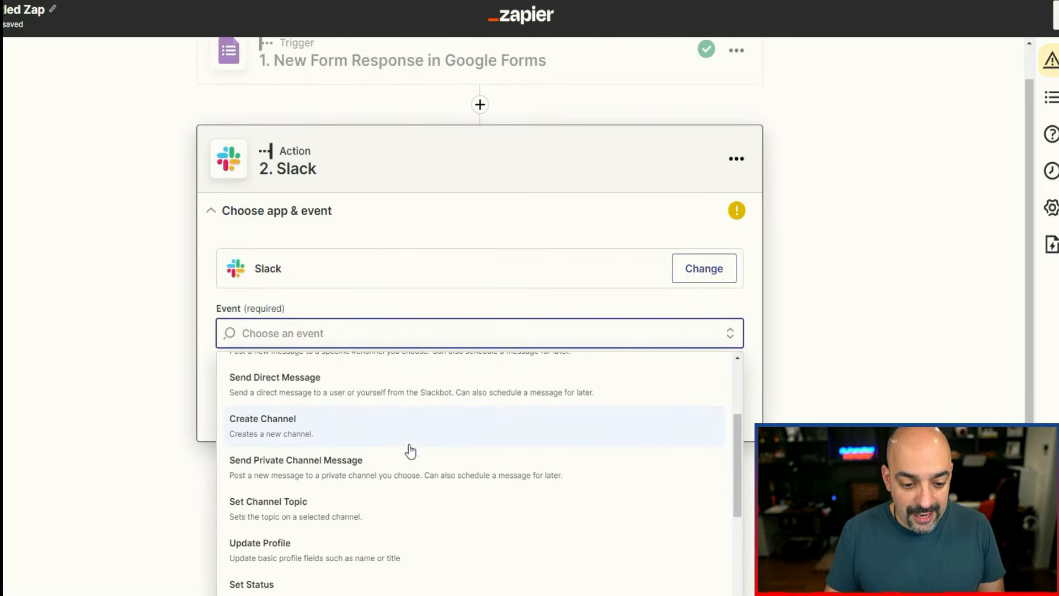
pyautogui.scroll(1, 409, 448)
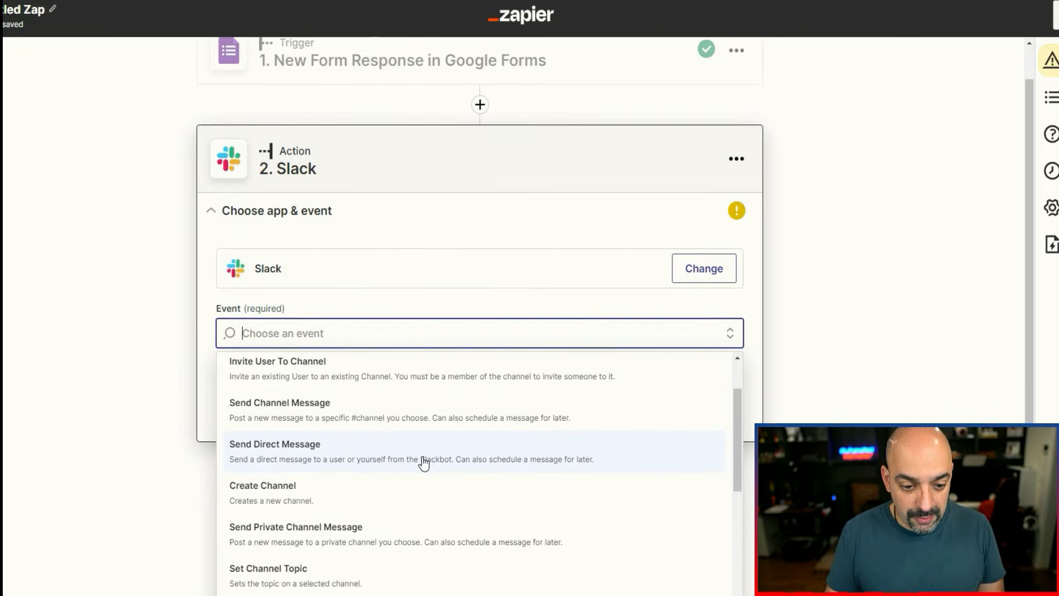
pyautogui.click(413, 419)
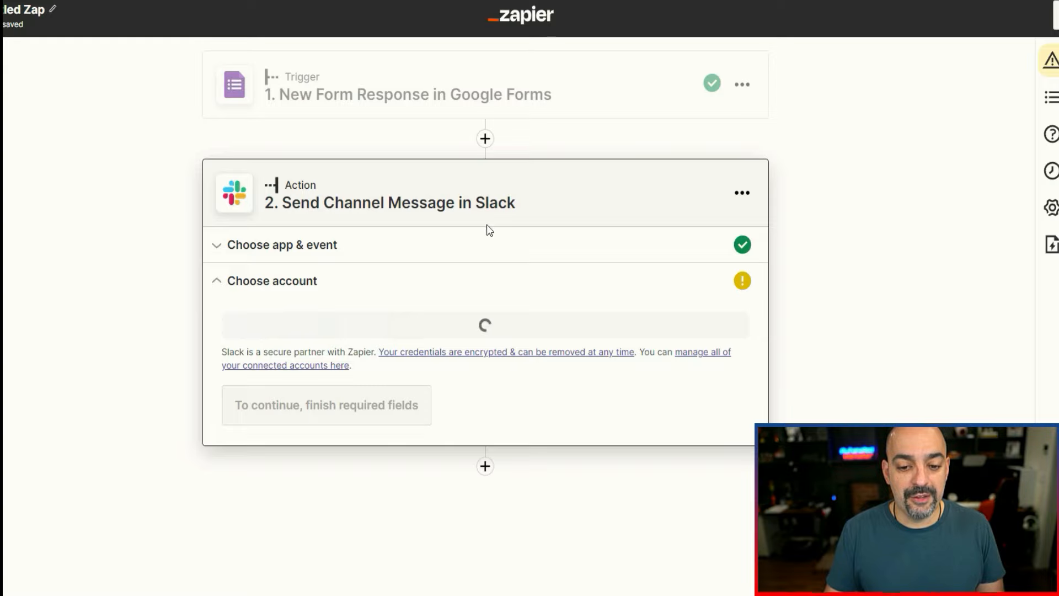
# Select the already connected Slack account for the action and set its channel to general.
pyautogui.click(336, 351)
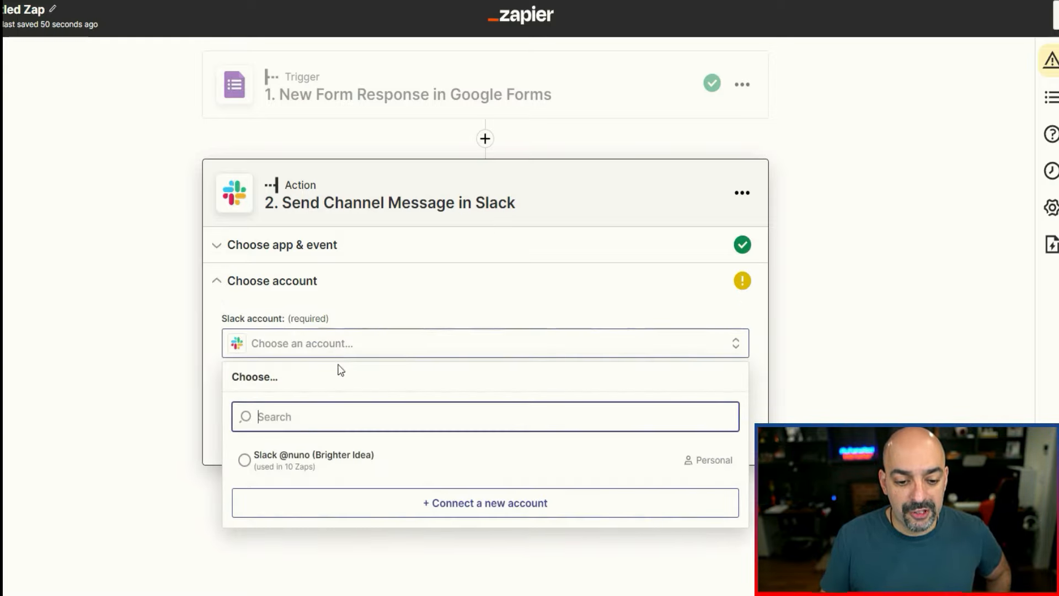
pyautogui.click(341, 461)
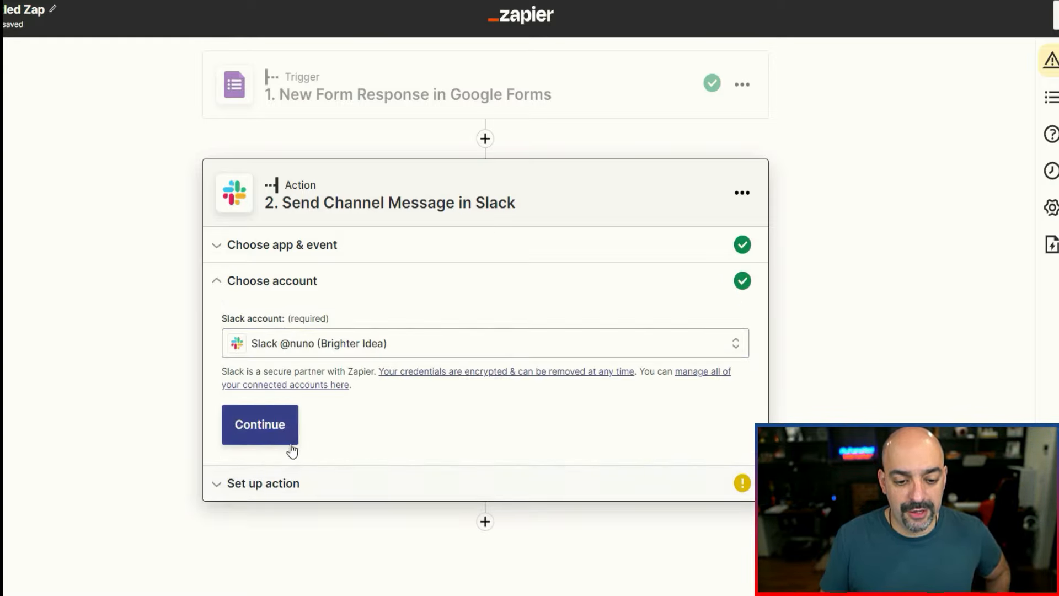
pyautogui.click(291, 445)
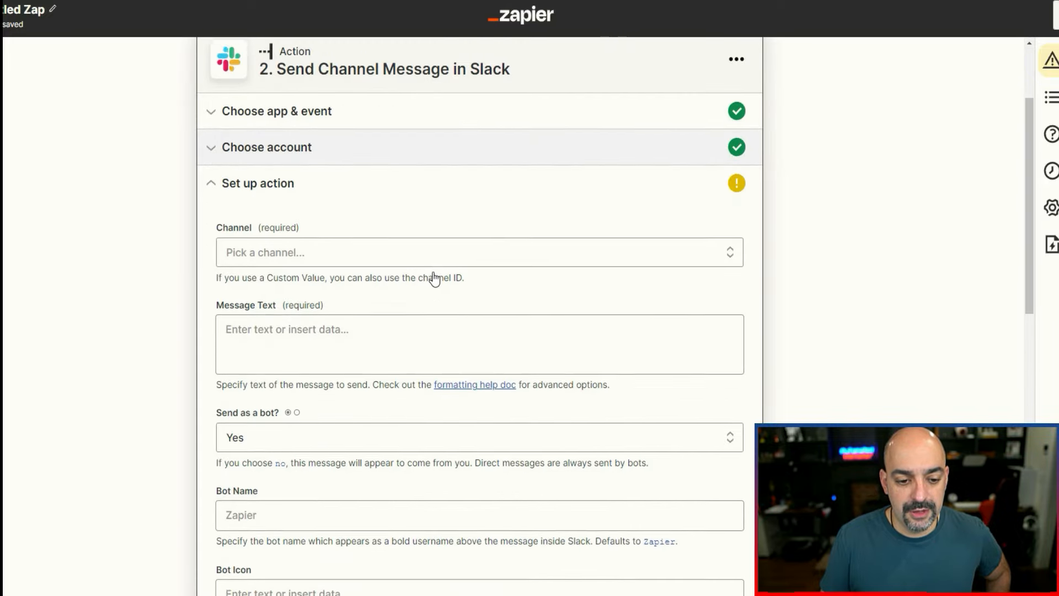
pyautogui.click(406, 190)
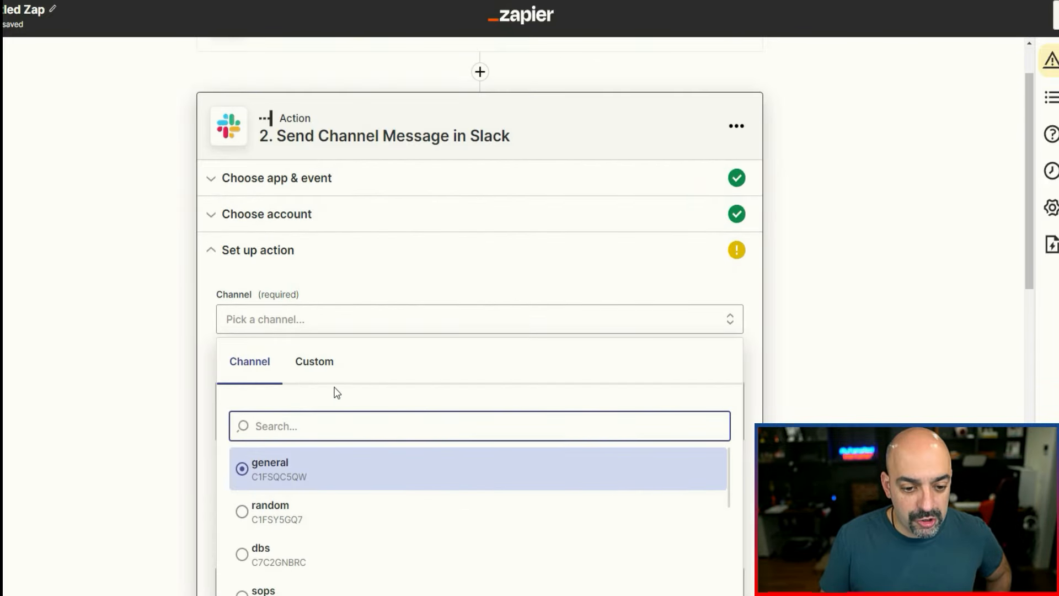
pyautogui.click(341, 474)
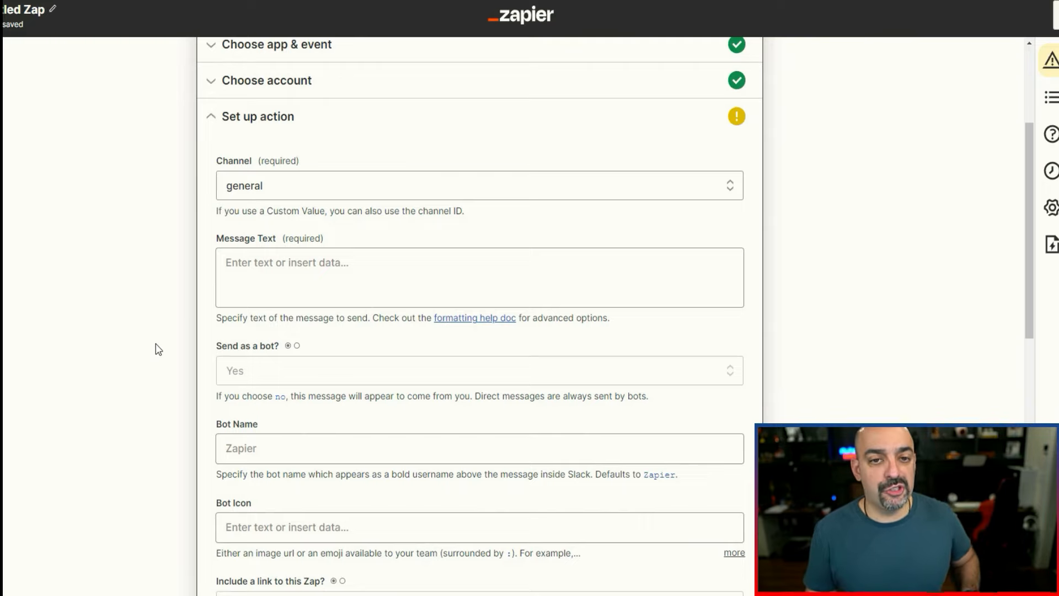
# Fill the message text with the label "Email :" followed by the form's Respondent Email field.
pyautogui.click(249, 274)
pyautogui.click(249, 274)
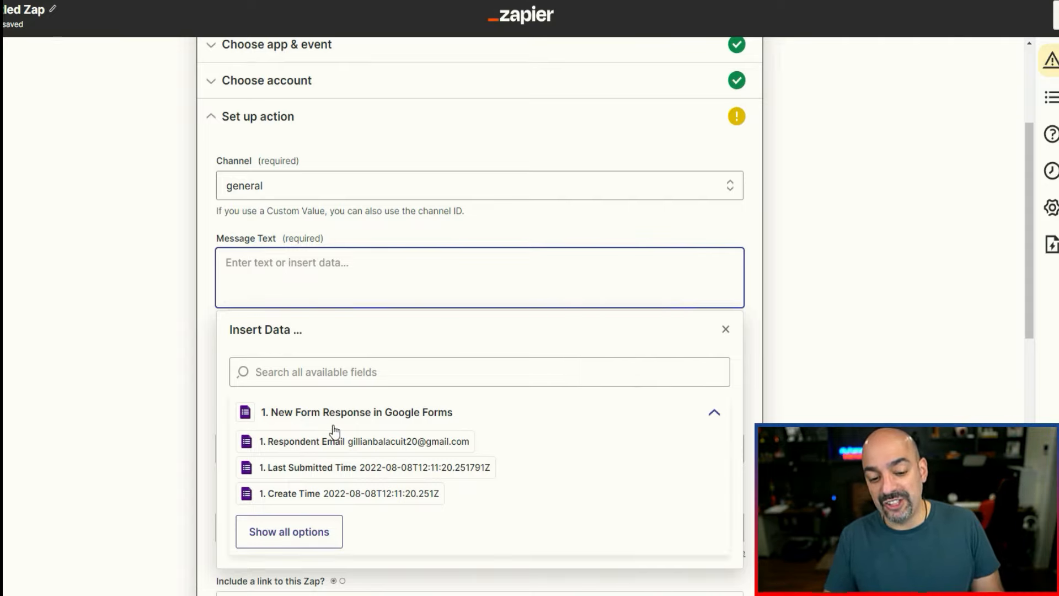
pyautogui.write('Email :')
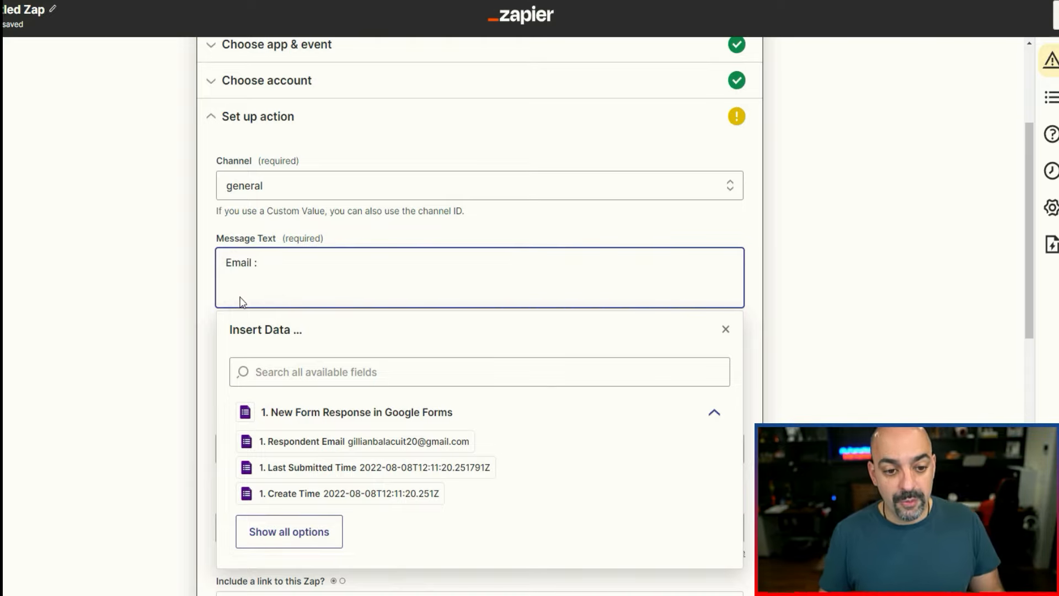
pyautogui.click(305, 442)
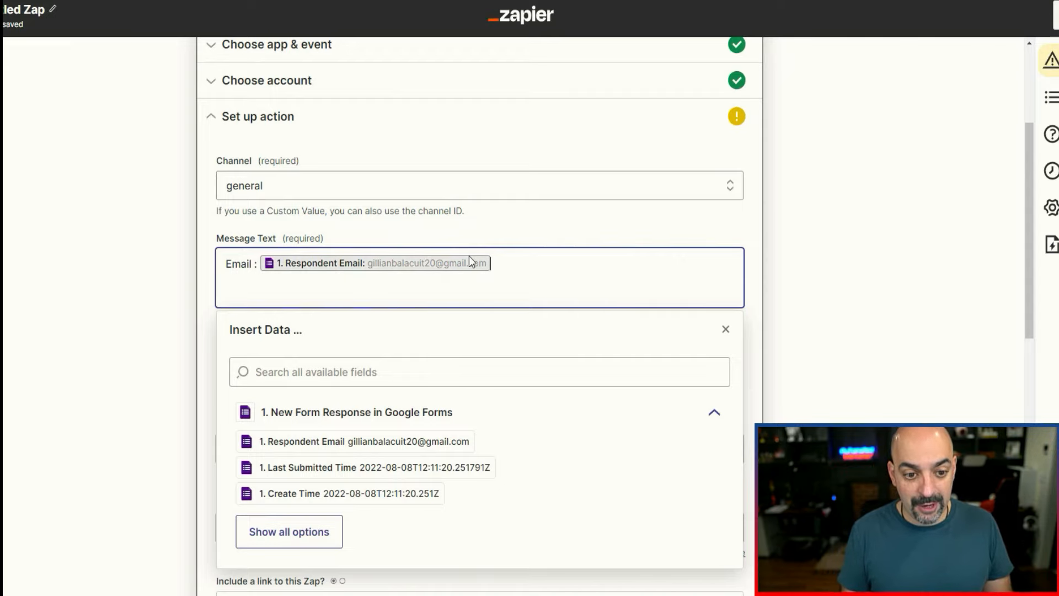
# Examine the full list of form response fields that can be inserted into the Slack message text.
pyautogui.scroll(-1, 432, 425)
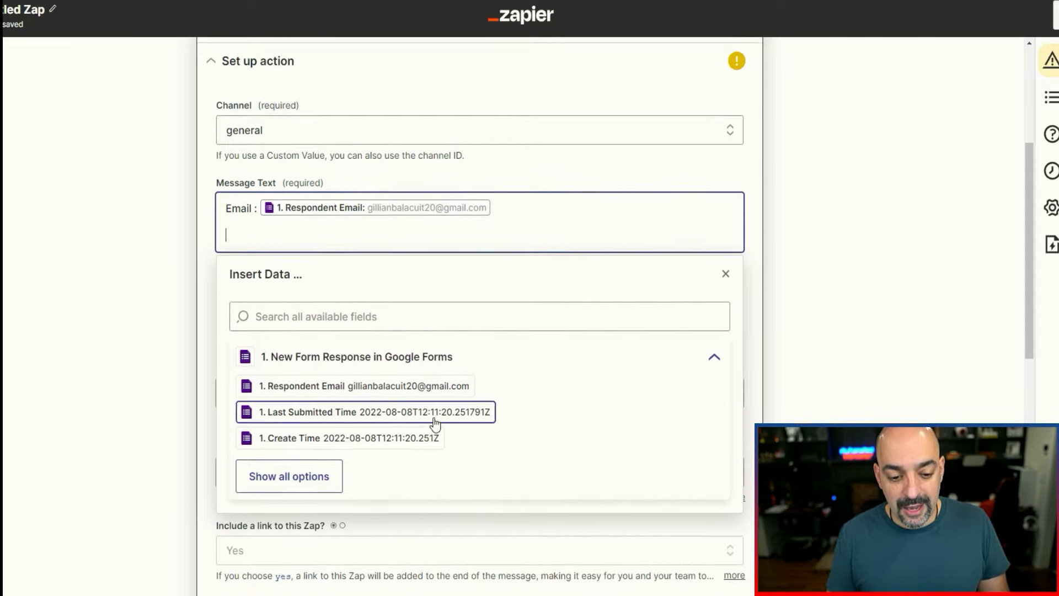
pyautogui.click(315, 468)
pyautogui.scroll(-5, 425, 406)
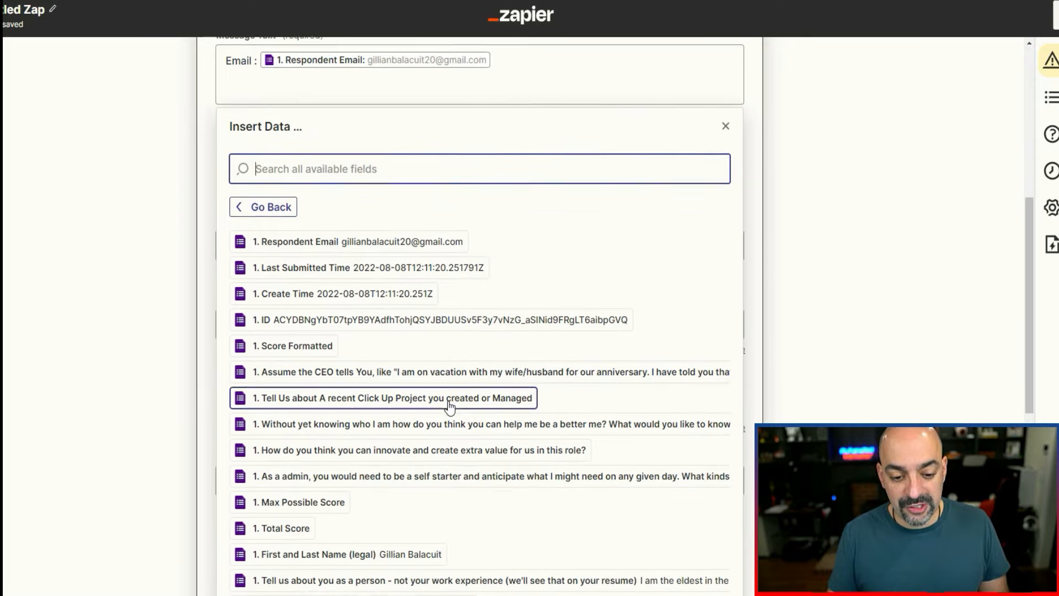
pyautogui.scroll(-5, 435, 466)
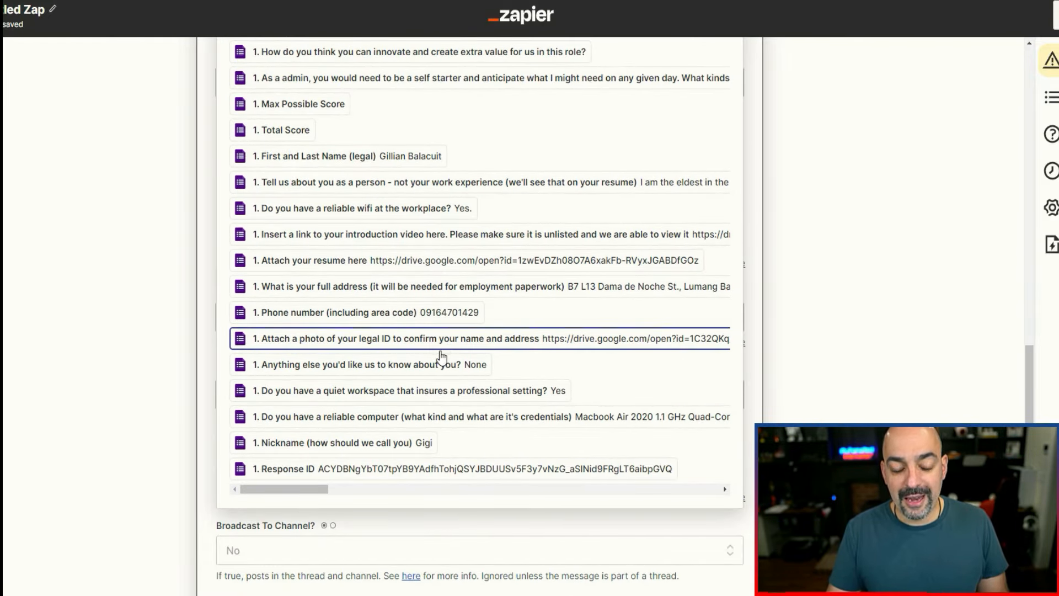
pyautogui.scroll(5, 447, 364)
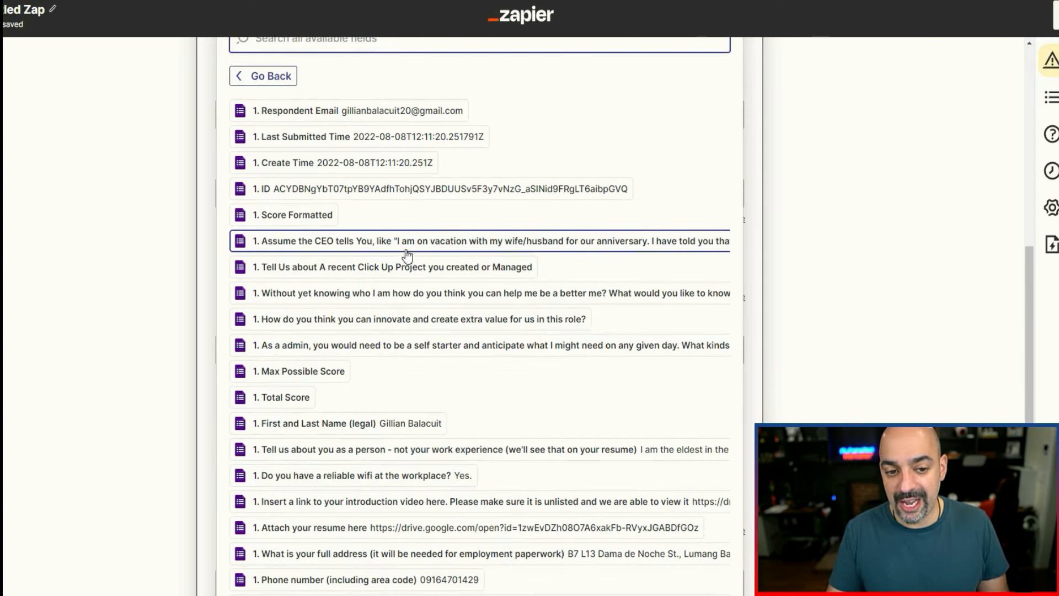
pyautogui.scroll(4, 309, 220)
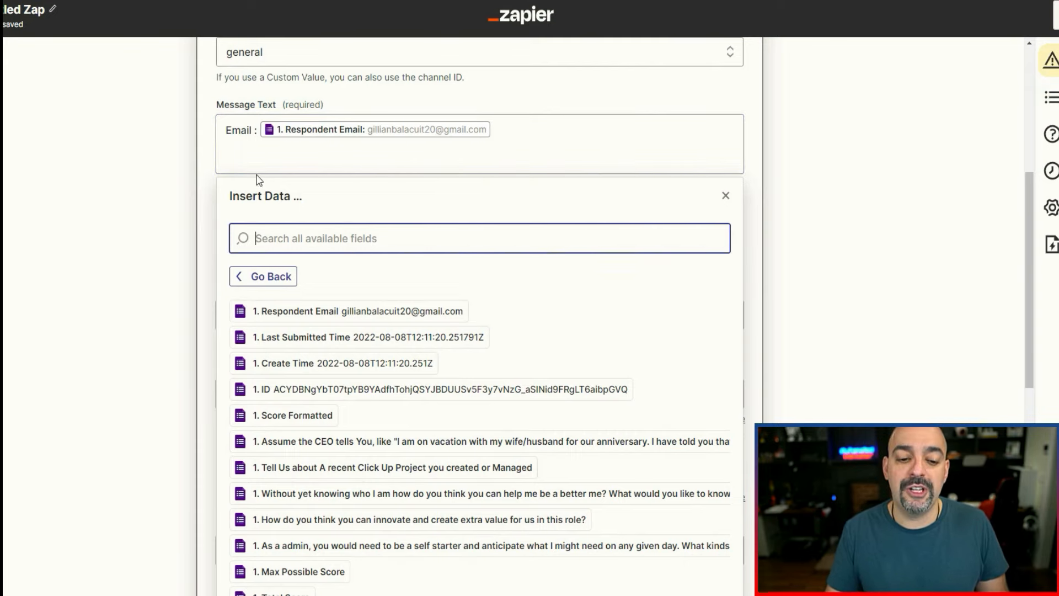
pyautogui.click(201, 215)
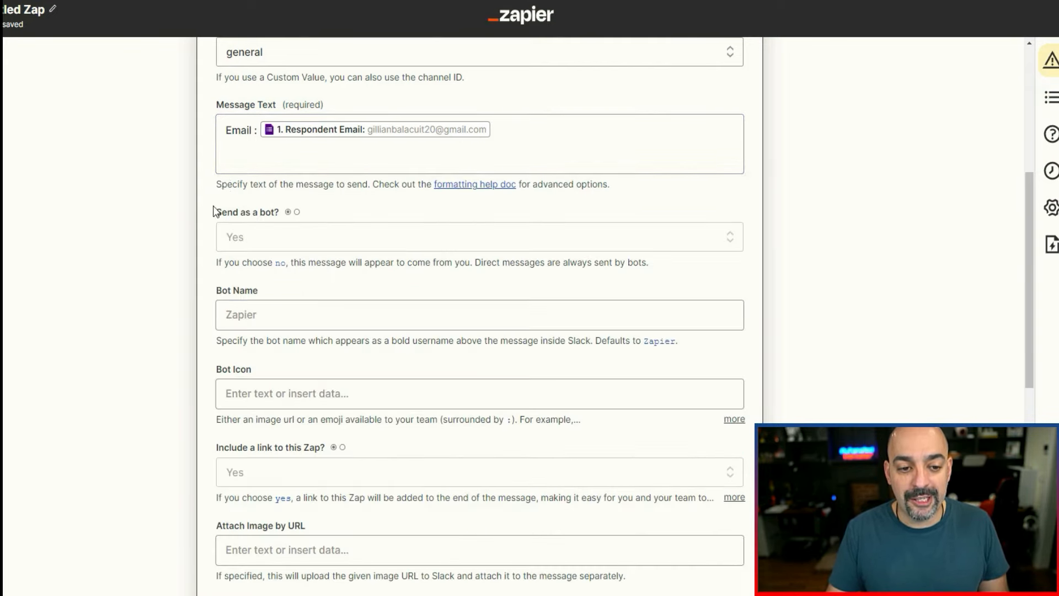
# Set the Slack message's bot name to Application Bot.
pyautogui.scroll(-1, 248, 176)
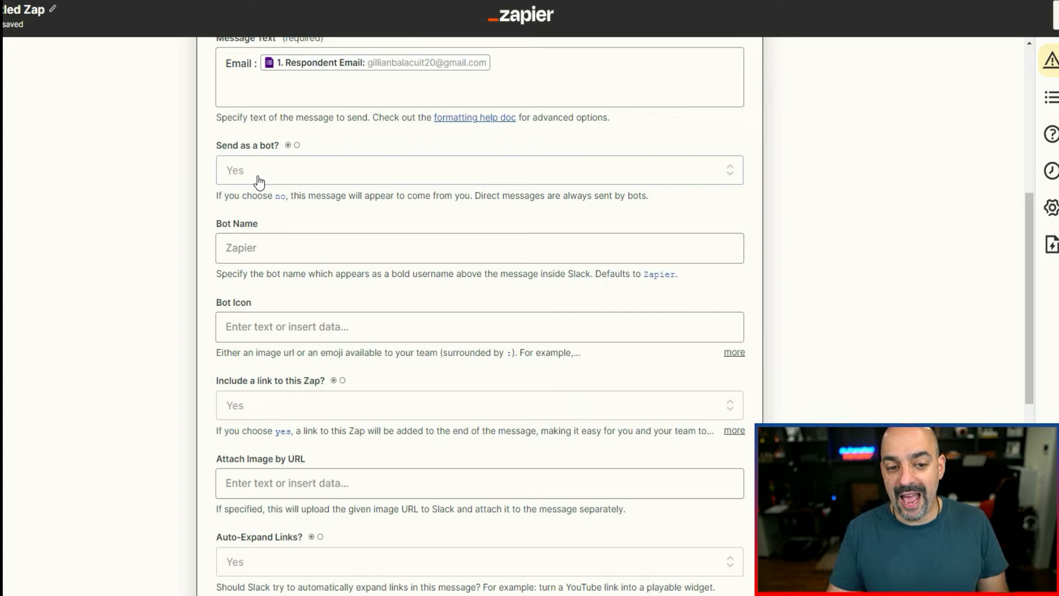
pyautogui.click(242, 248)
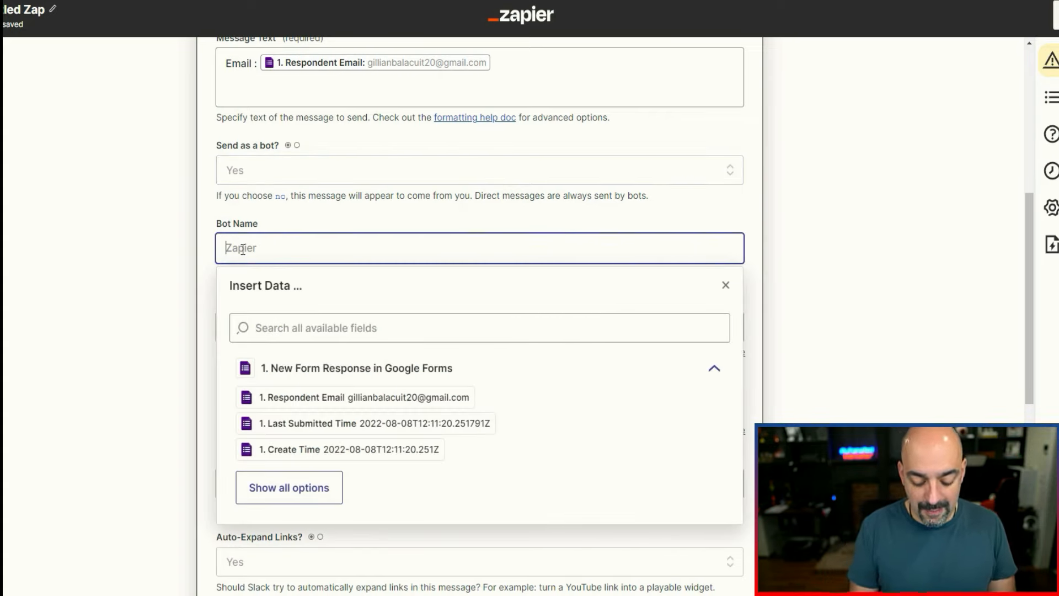
pyautogui.write('Application Bot')
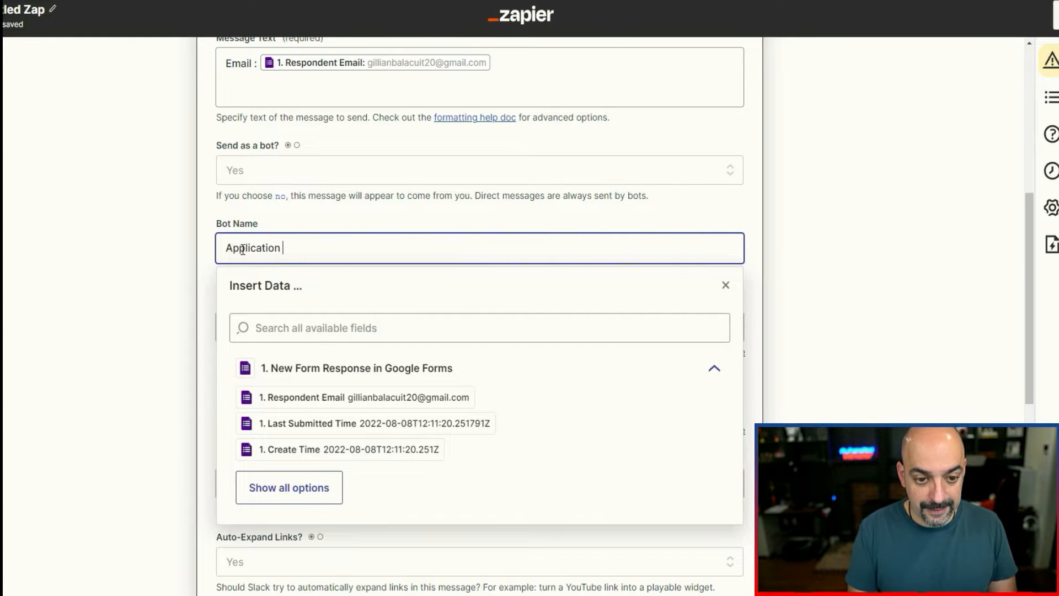
pyautogui.click(178, 202)
# Check the accepted bot icon formats and set the Slack message's bot icon to the :bell: emoji.
pyautogui.scroll(-3, 229, 307)
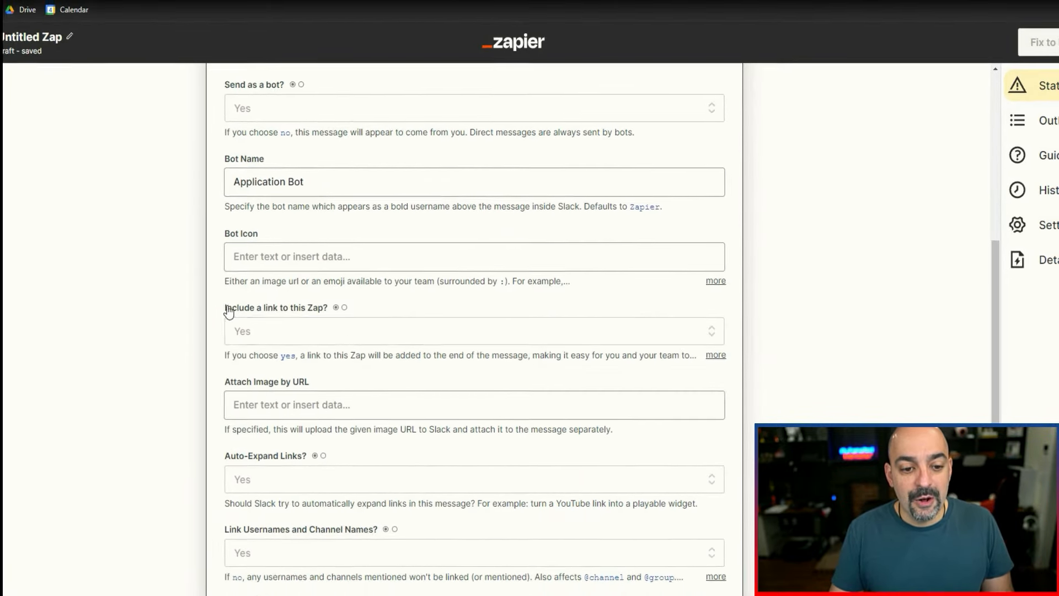
pyautogui.click(257, 219)
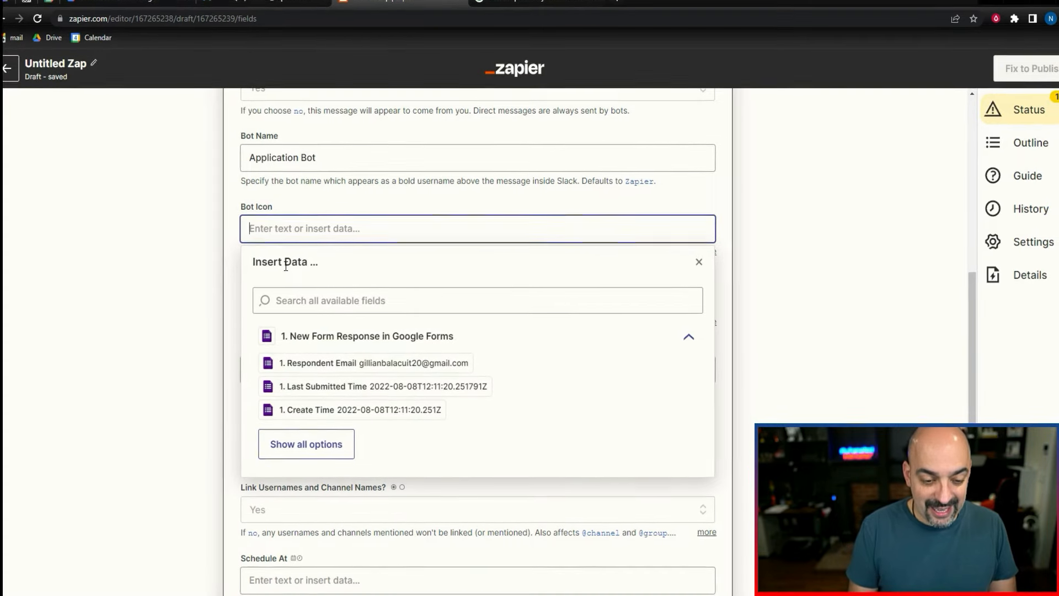
pyautogui.write(':')
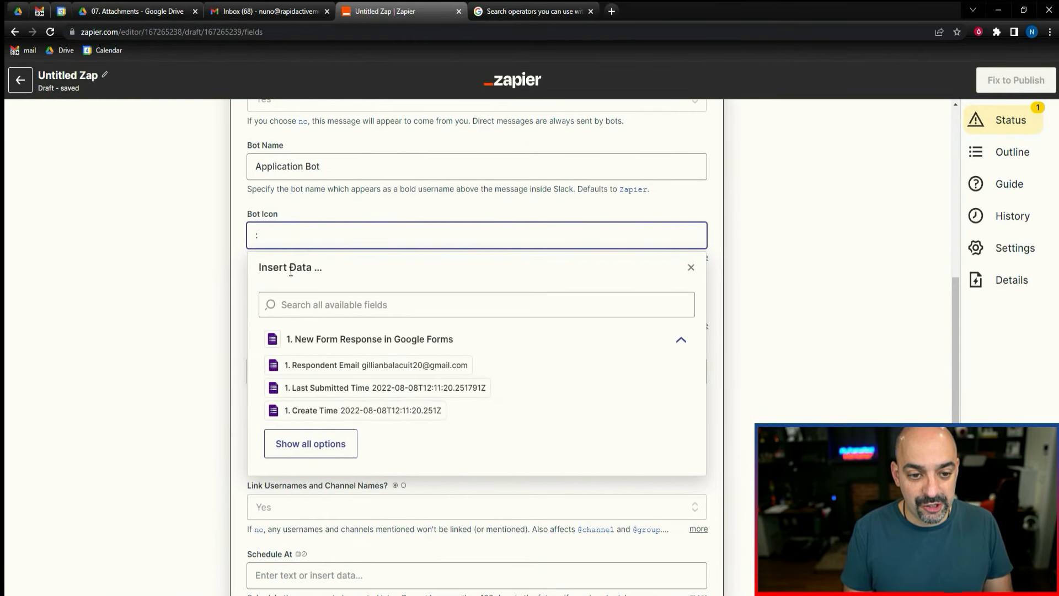
pyautogui.click(323, 217)
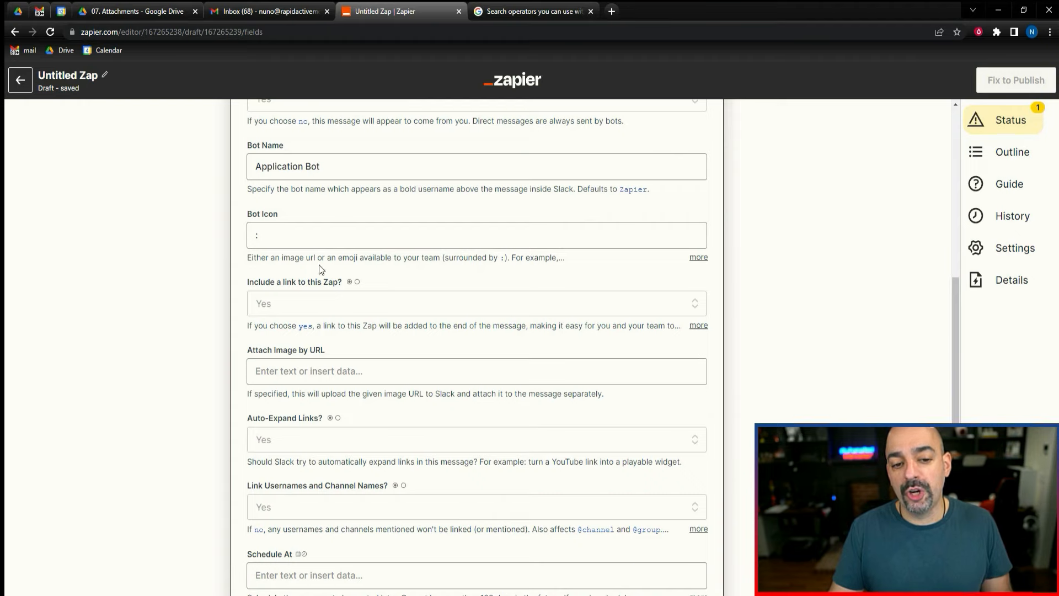
pyautogui.click(696, 258)
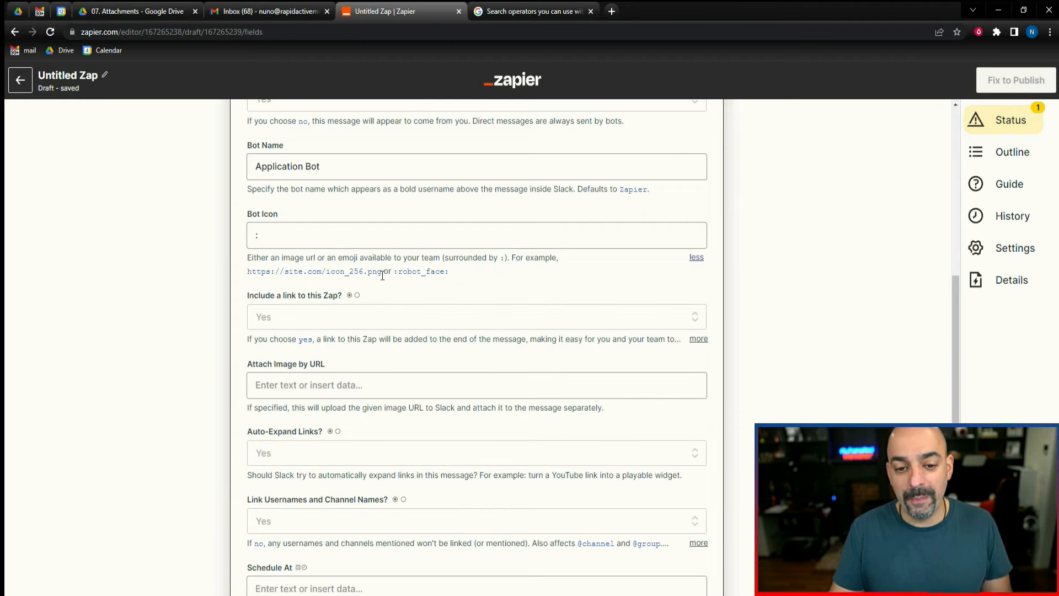
pyautogui.click(307, 232)
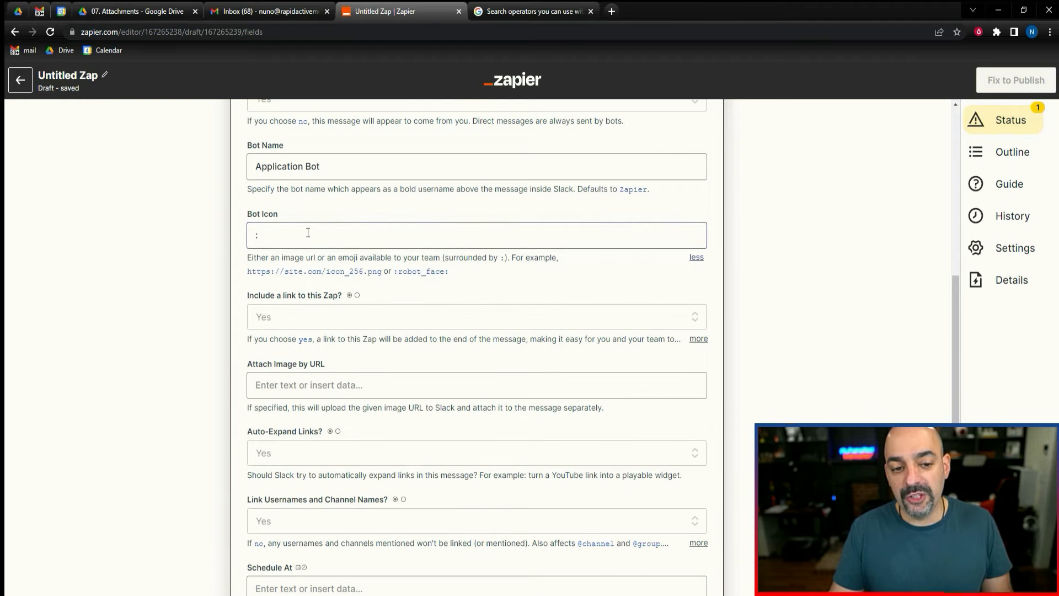
pyautogui.write('b')
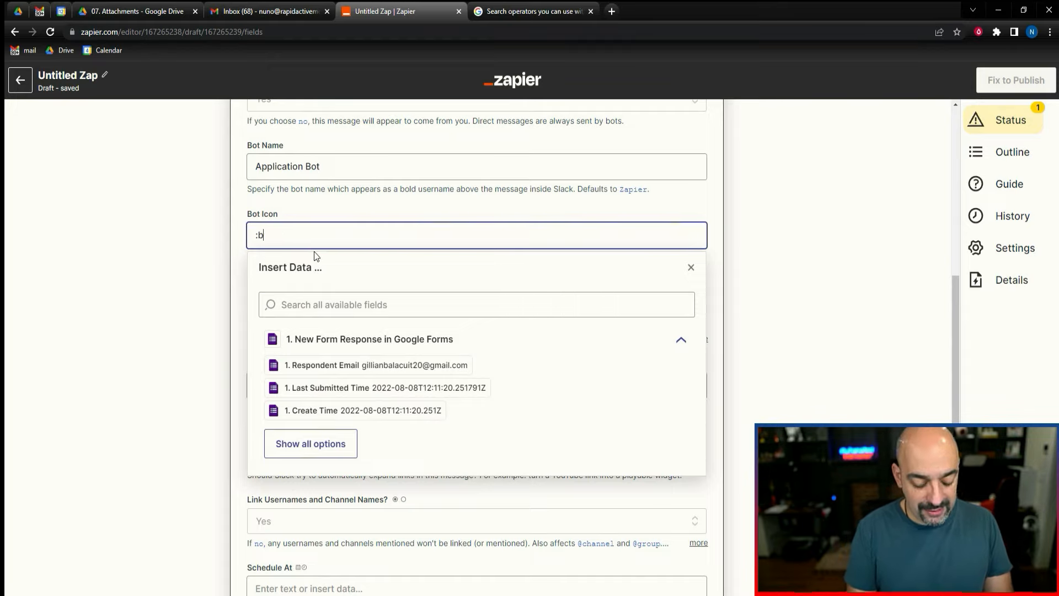
pyautogui.write('ell:')
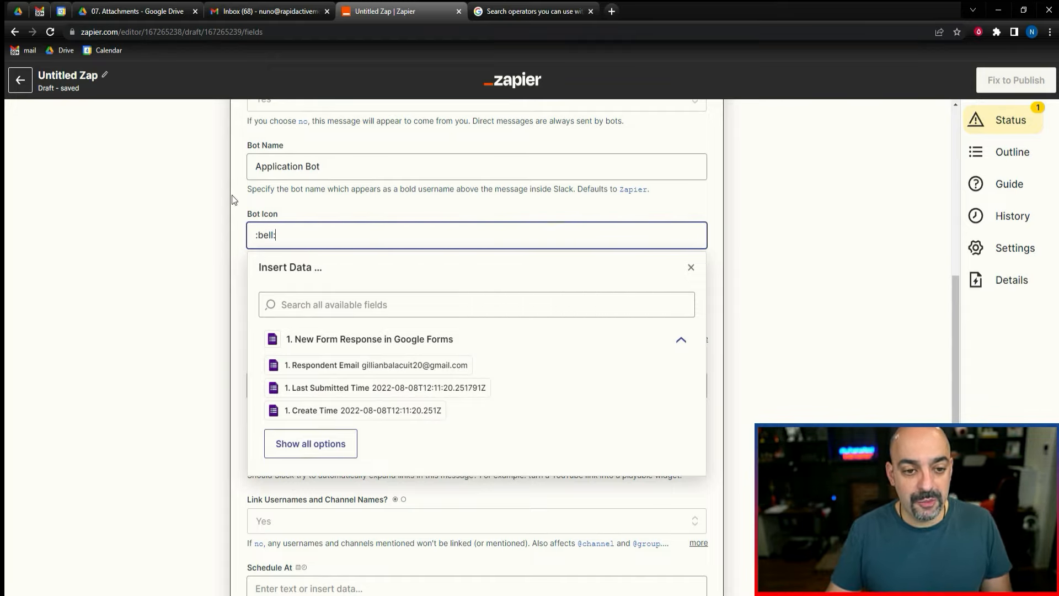
pyautogui.click(192, 230)
pyautogui.scroll(-2, 233, 279)
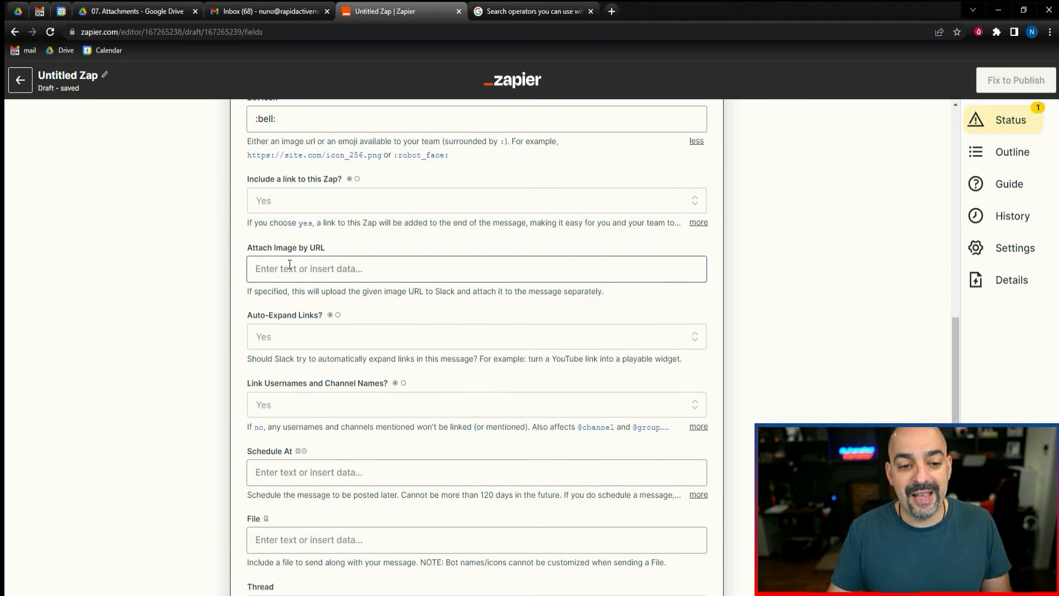
pyautogui.scroll(-1, 287, 291)
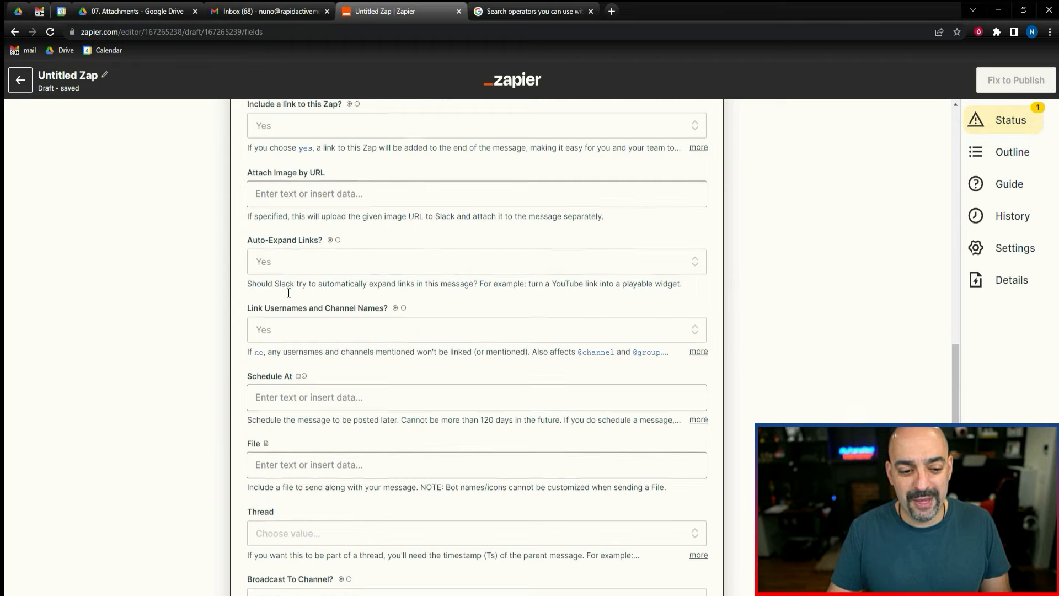
pyautogui.scroll(2, 288, 293)
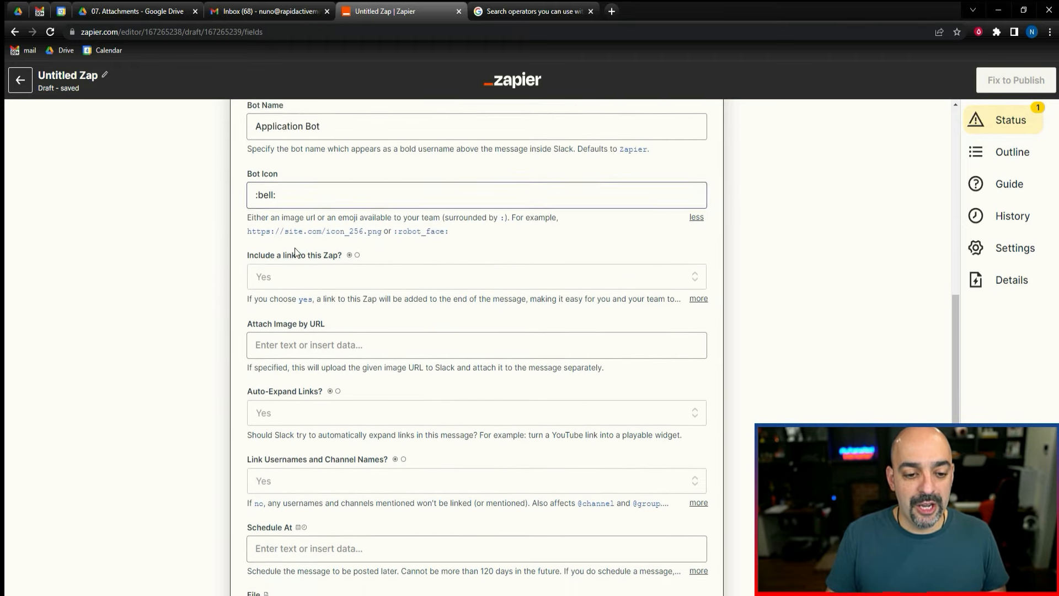
# Attach the form's "Attach your resume here" response field as the Slack message's file.
pyautogui.scroll(-1, 294, 253)
pyautogui.scroll(-2, 287, 256)
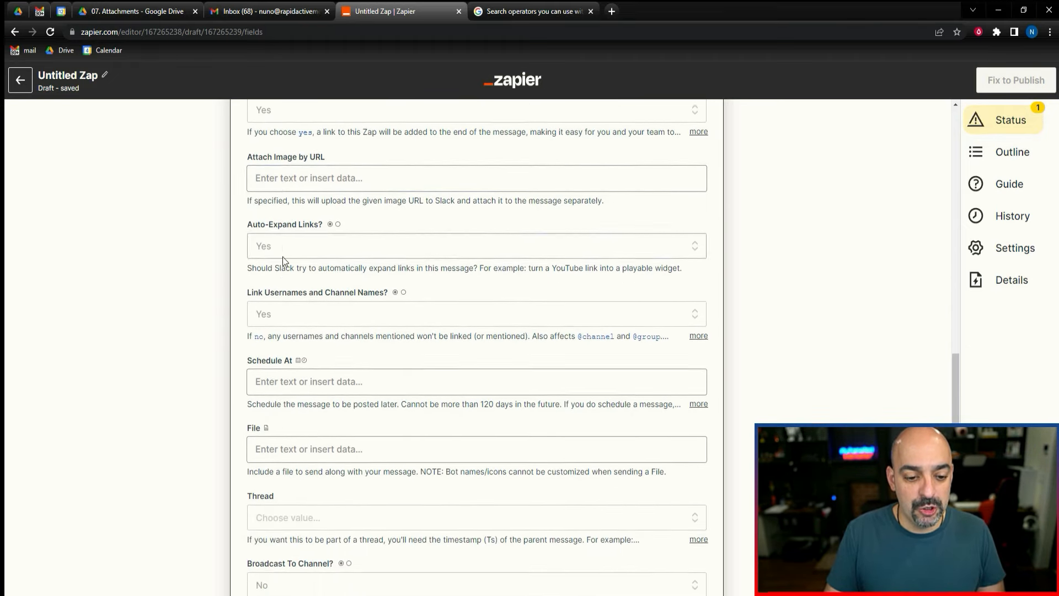
pyautogui.scroll(-1, 282, 257)
pyautogui.click(311, 384)
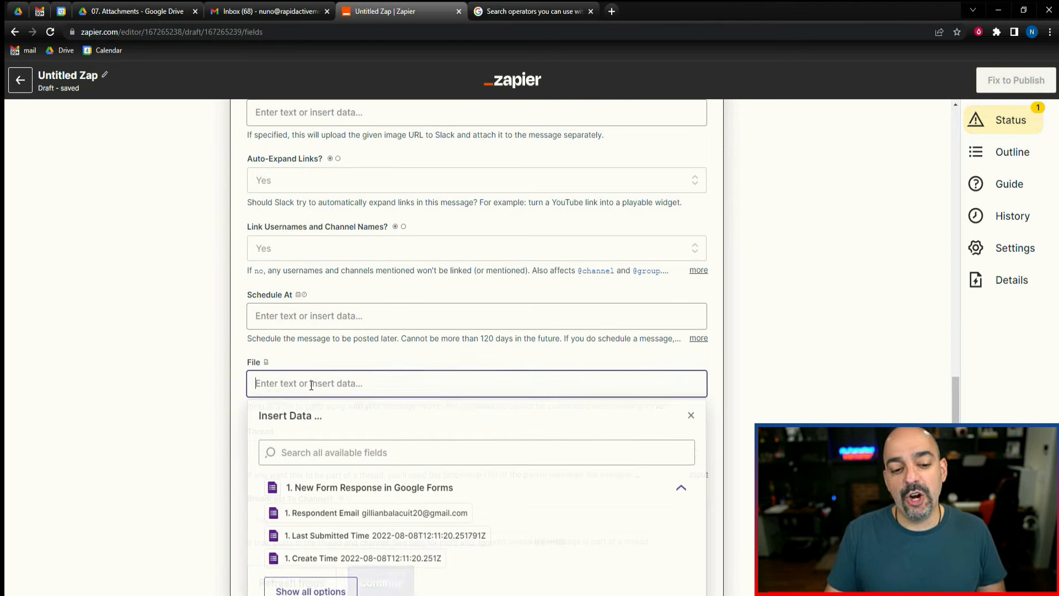
pyautogui.scroll(-2, 441, 471)
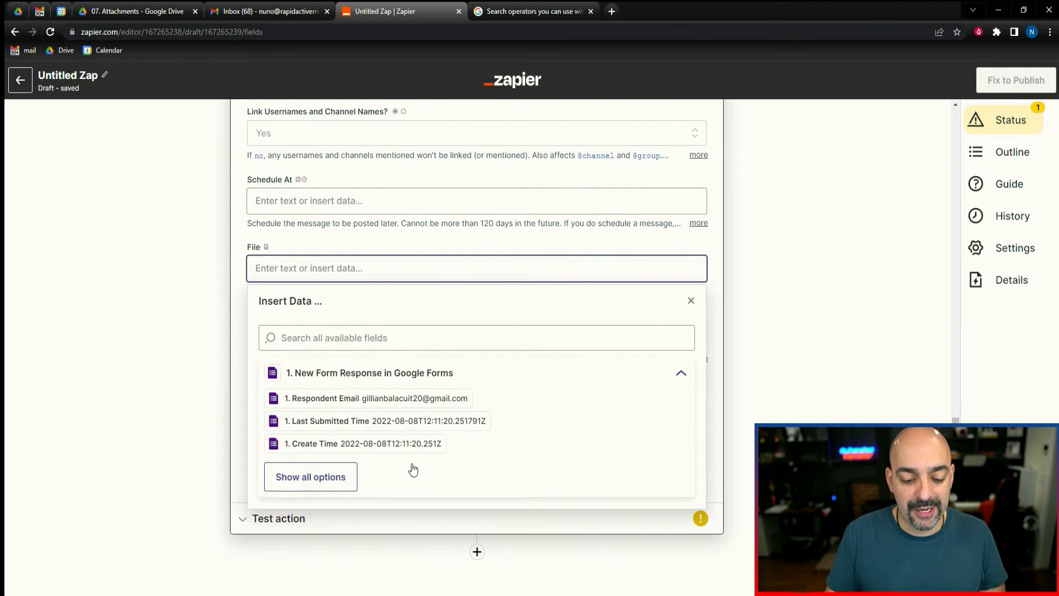
pyautogui.click(293, 479)
pyautogui.scroll(-8, 401, 456)
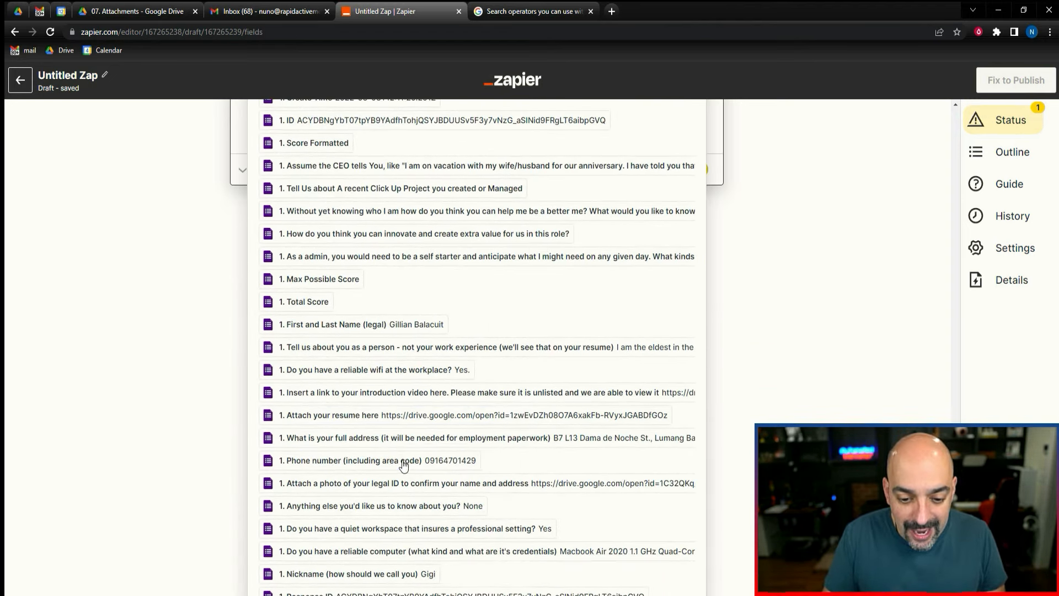
pyautogui.click(407, 423)
pyautogui.click(174, 356)
# Finish the Slack action setup and send a test channel message to Slack.
pyautogui.scroll(-2, 171, 358)
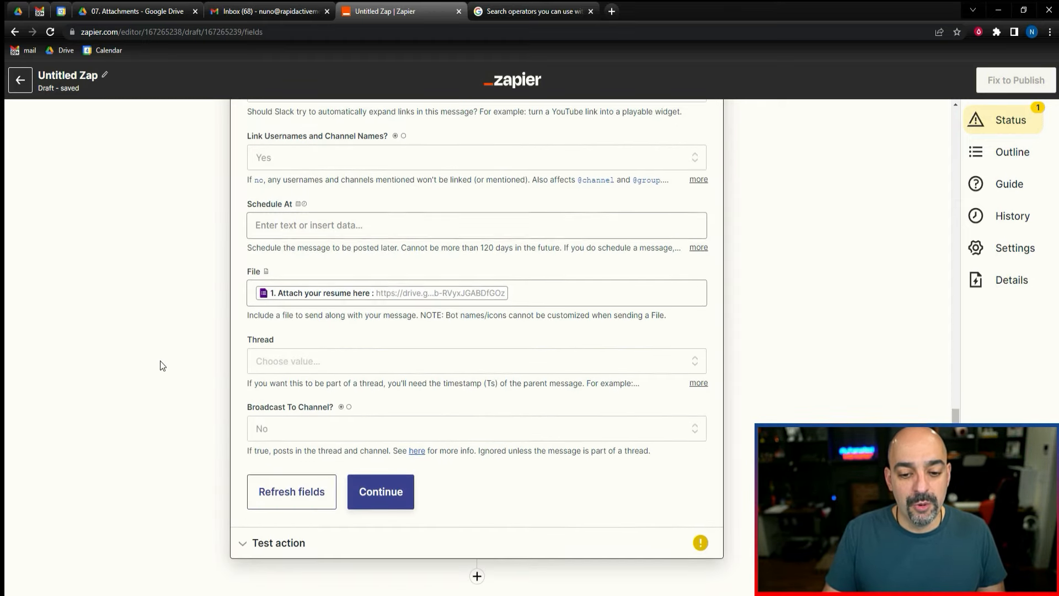
pyautogui.click(380, 466)
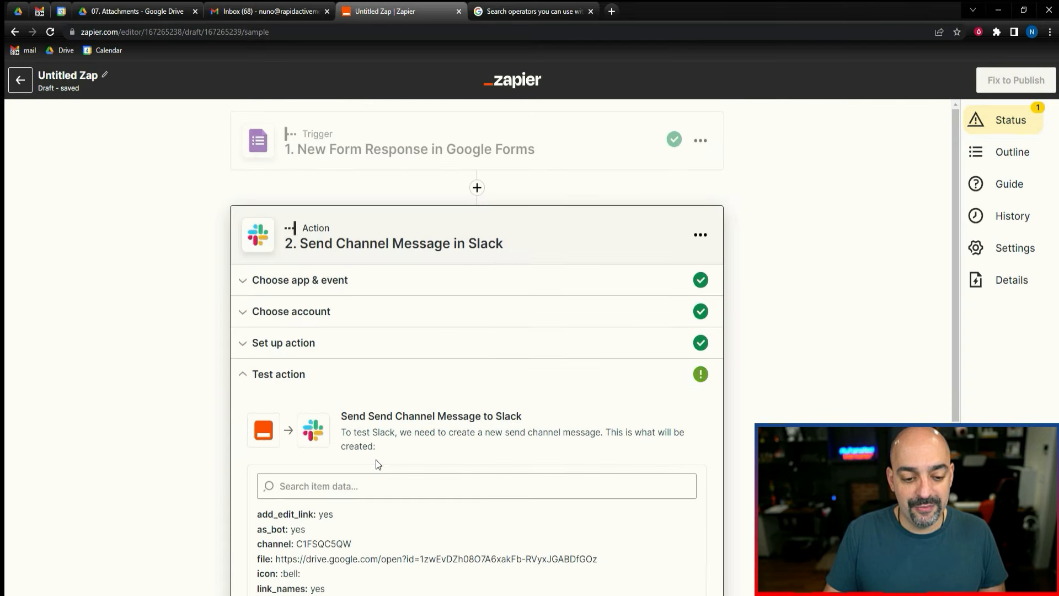
pyautogui.scroll(-5, 458, 326)
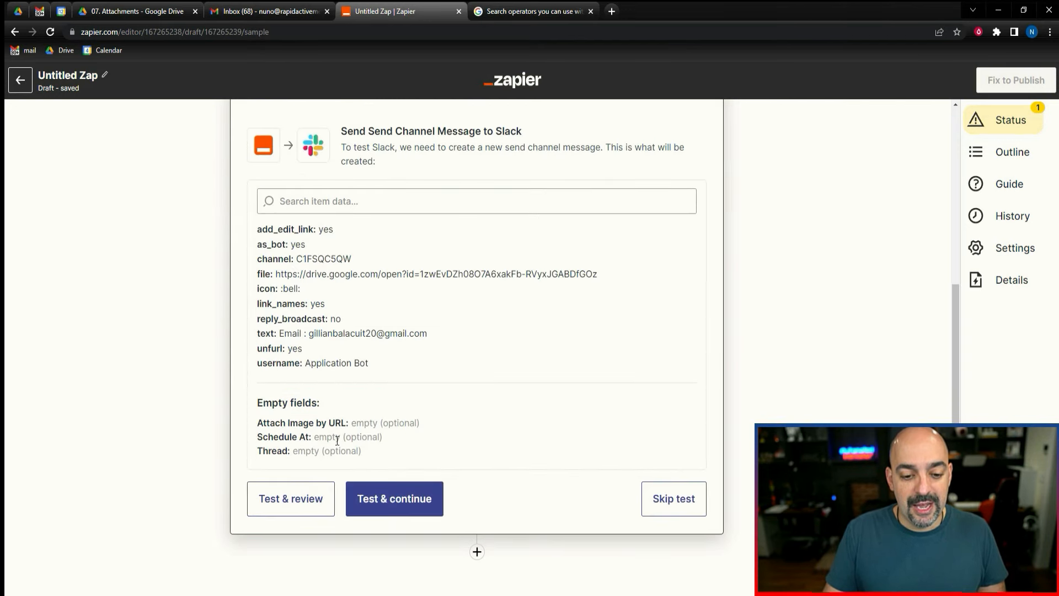
pyautogui.click(426, 500)
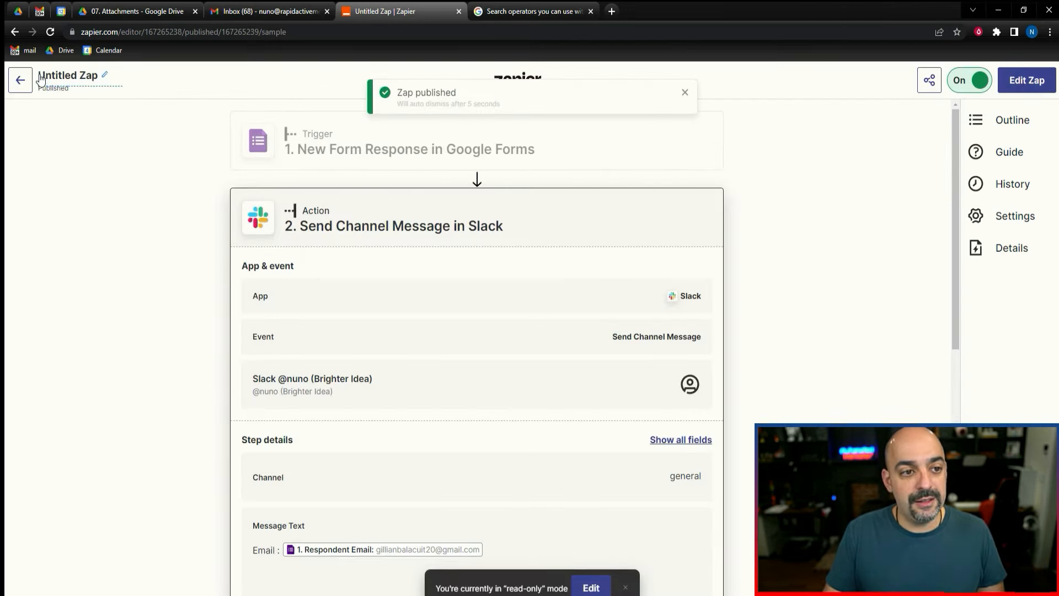
# Name the Zap "Application to slack" and leave the editor.
pyautogui.moveTo(39, 75); pyautogui.dragTo(99, 80)
pyautogui.write('Application to slack')
pyautogui.press('Return')
pyautogui.click(20, 80)
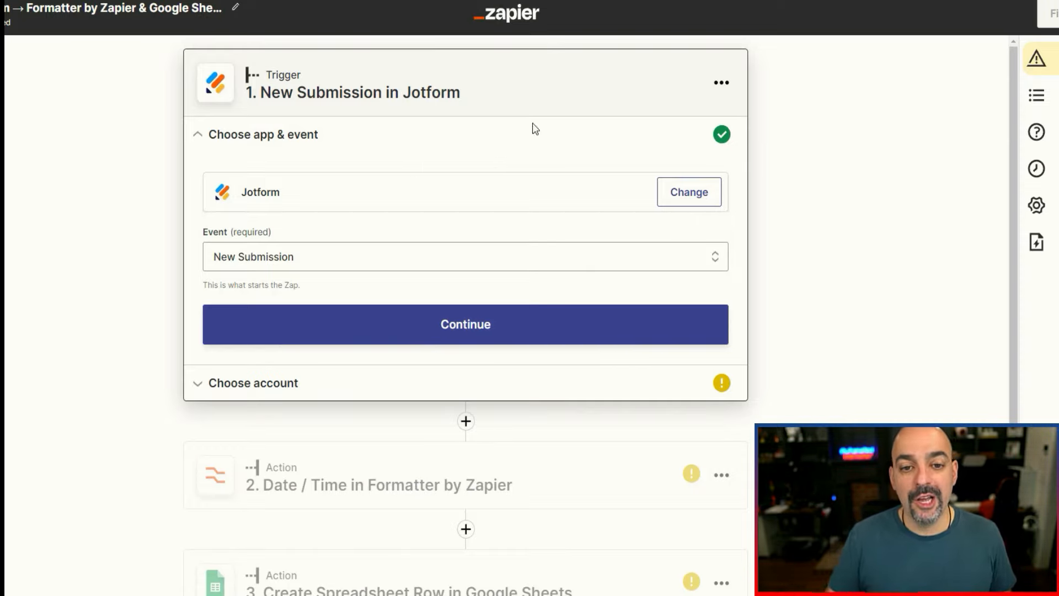
# Review the trigger and action steps of the Jotform submission Zap and the published Google Task to Clickup Zap.
pyautogui.scroll(-3, 506, 91)
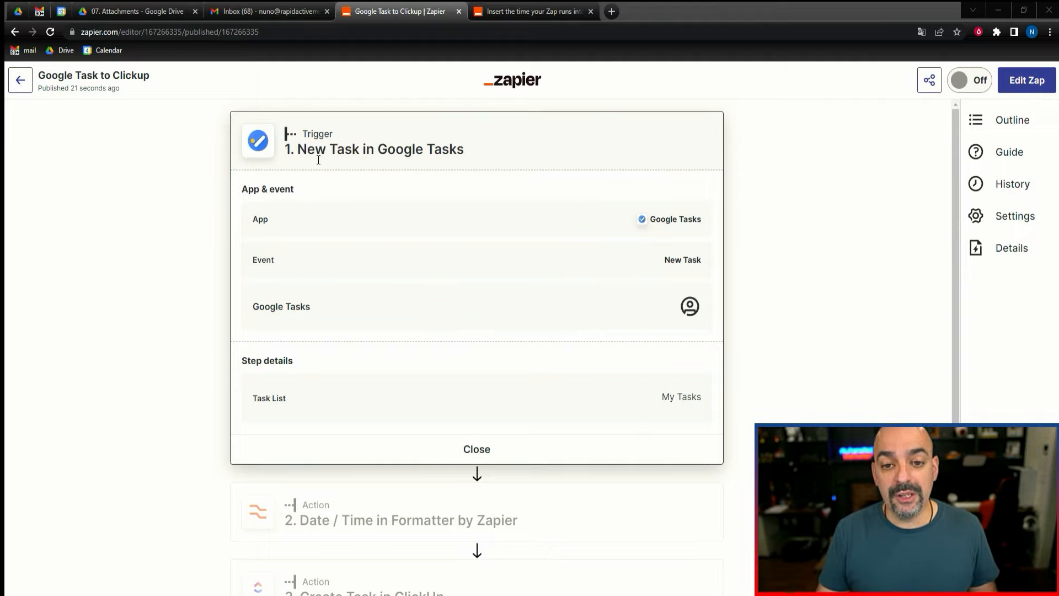
pyautogui.scroll(-1, 432, 184)
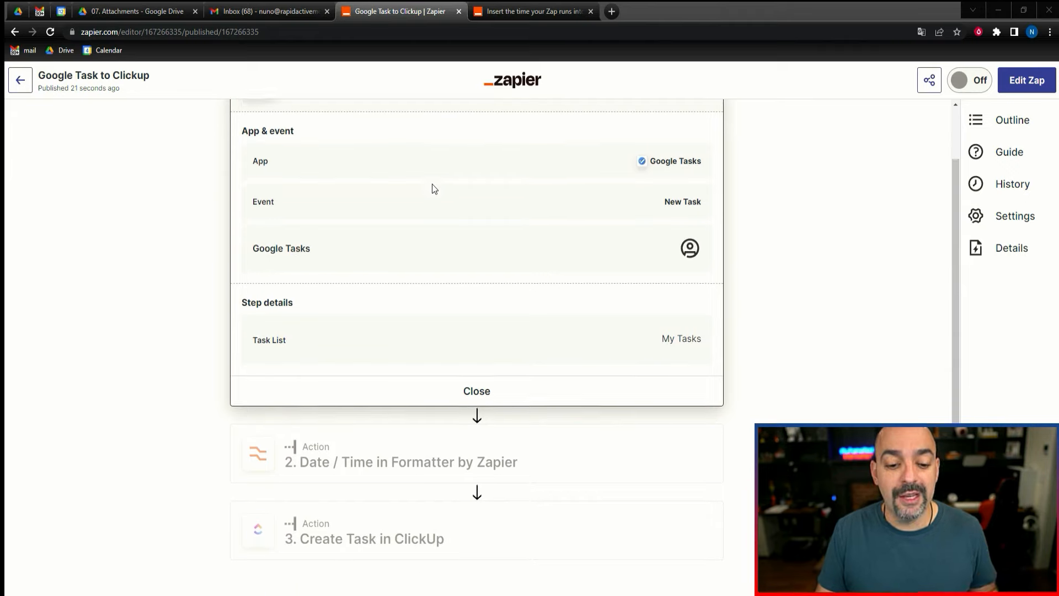
pyautogui.scroll(1, 432, 190)
pyautogui.scroll(-1, 432, 193)
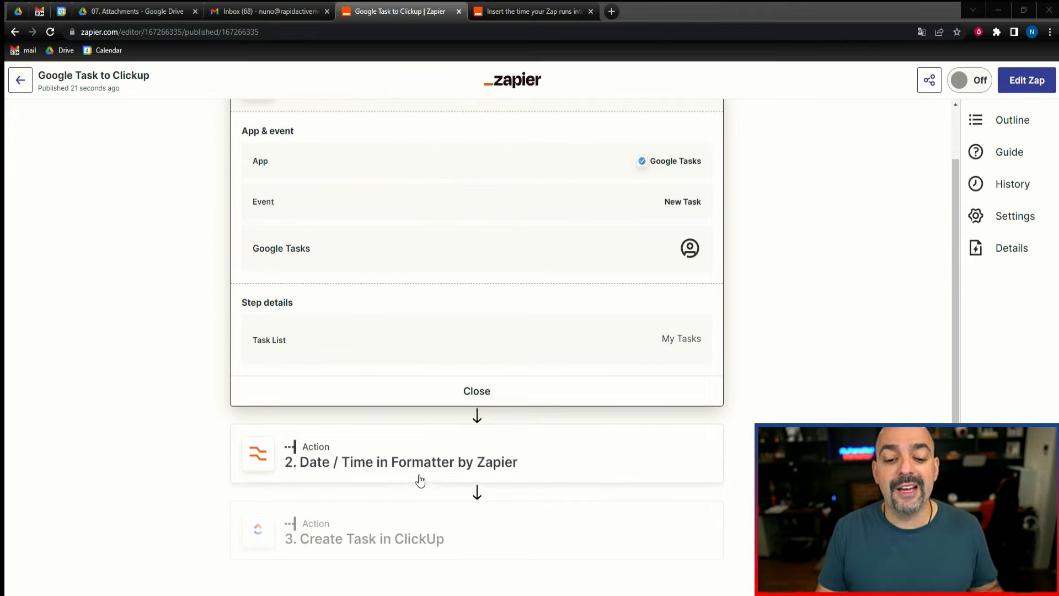